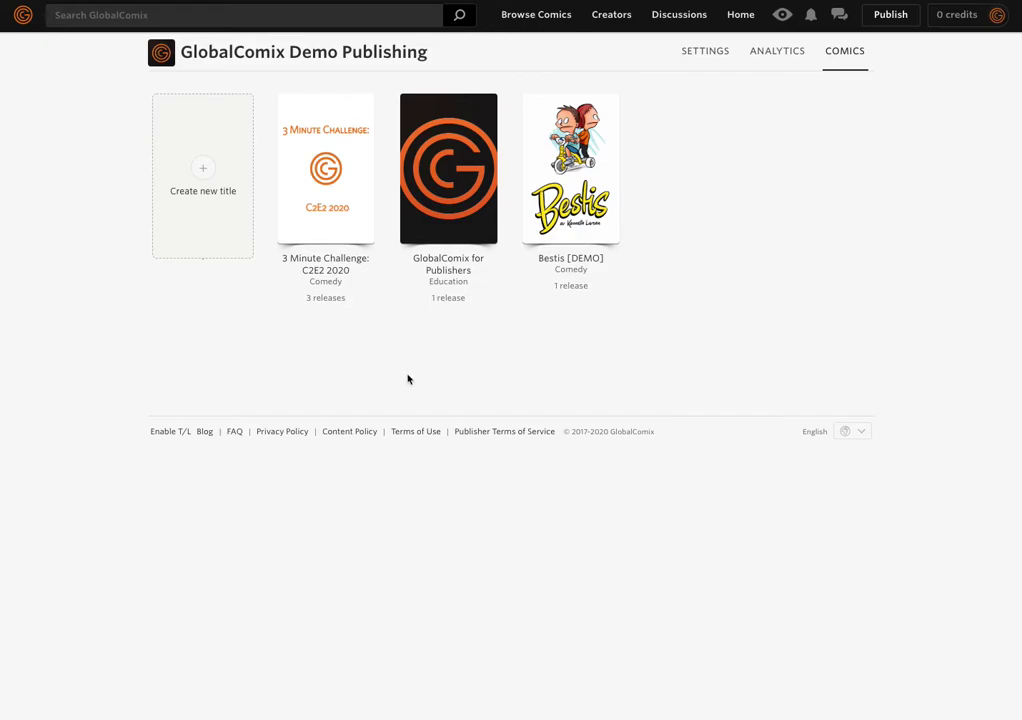
- Check the demo comic files, then go to the publisher's list of managed comics
{"action": "left_click", "coordinate": [342, 437]}
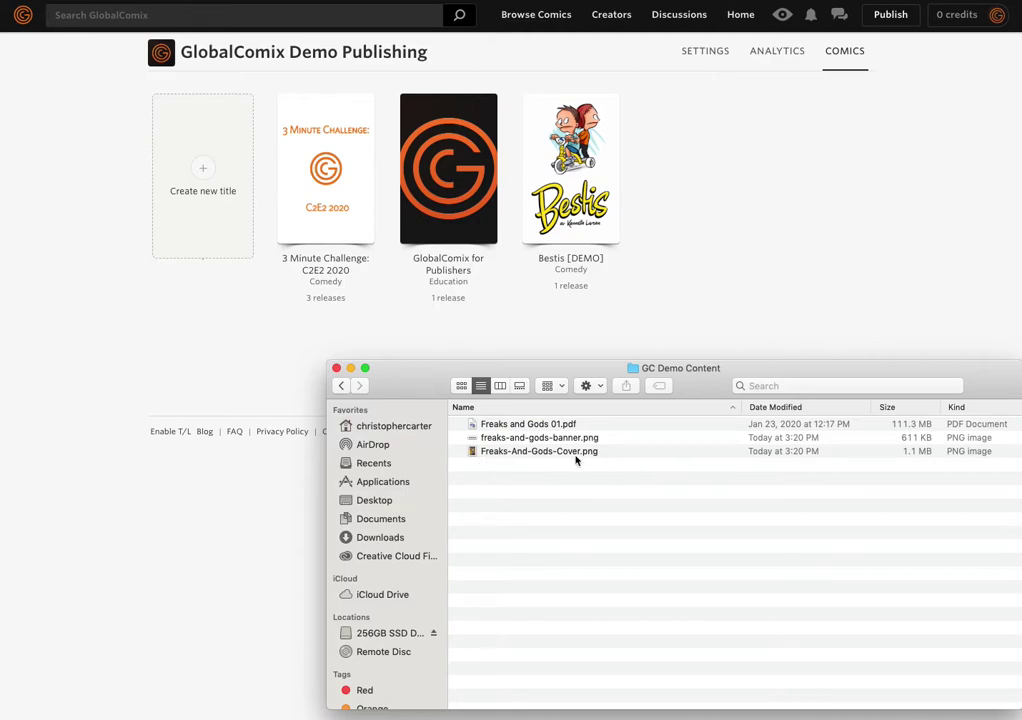
{"action": "left_click", "coordinate": [362, 340]}
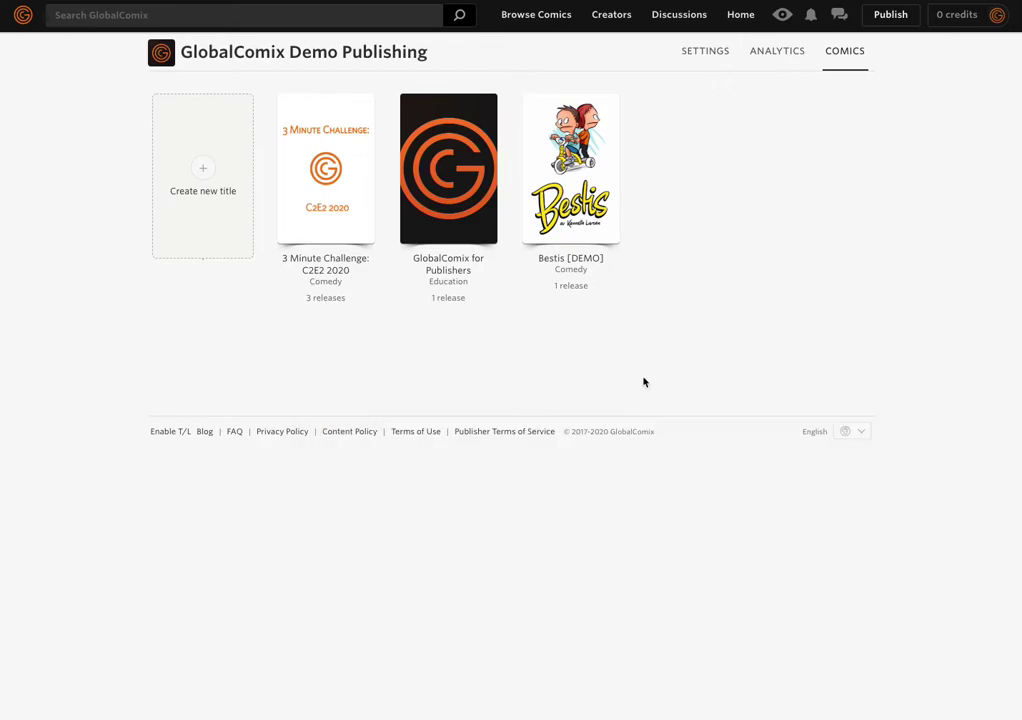
{"action": "left_click", "coordinate": [985, 18]}
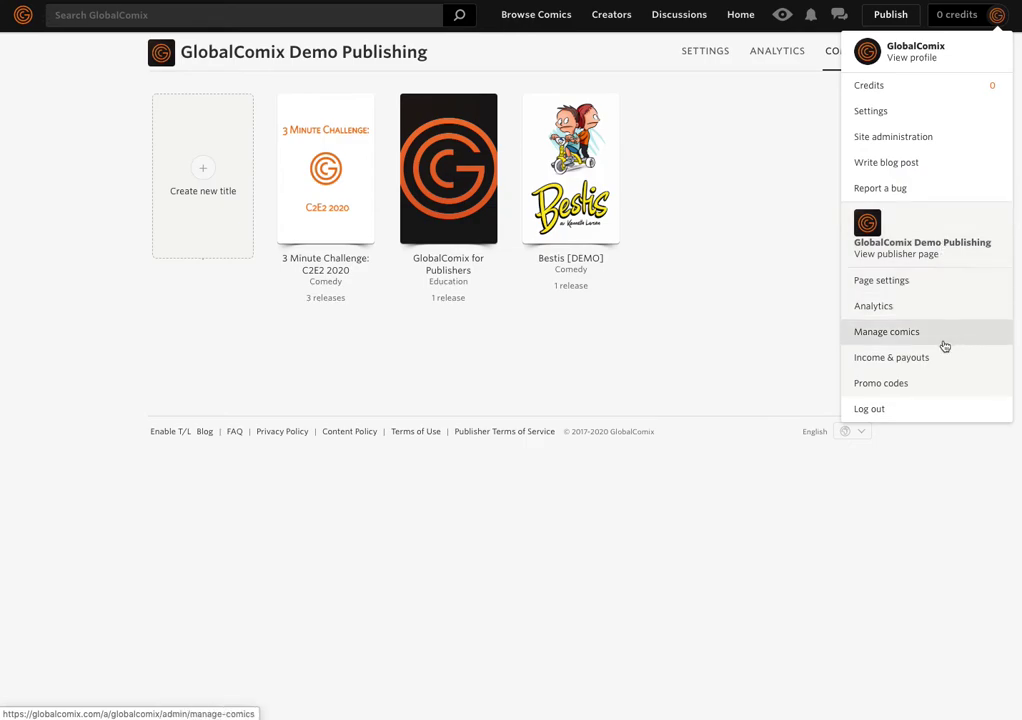
{"action": "left_click", "coordinate": [890, 335]}
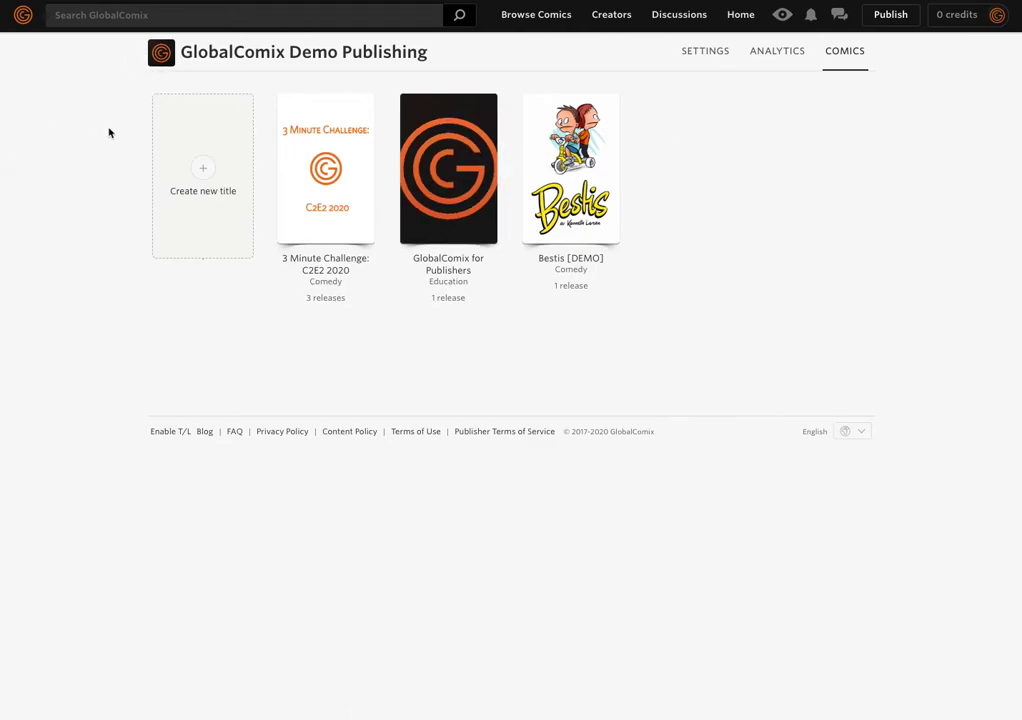
- Create a new Comic titled 'Freaks and Gods' in the Action category
{"action": "left_click", "coordinate": [204, 170]}
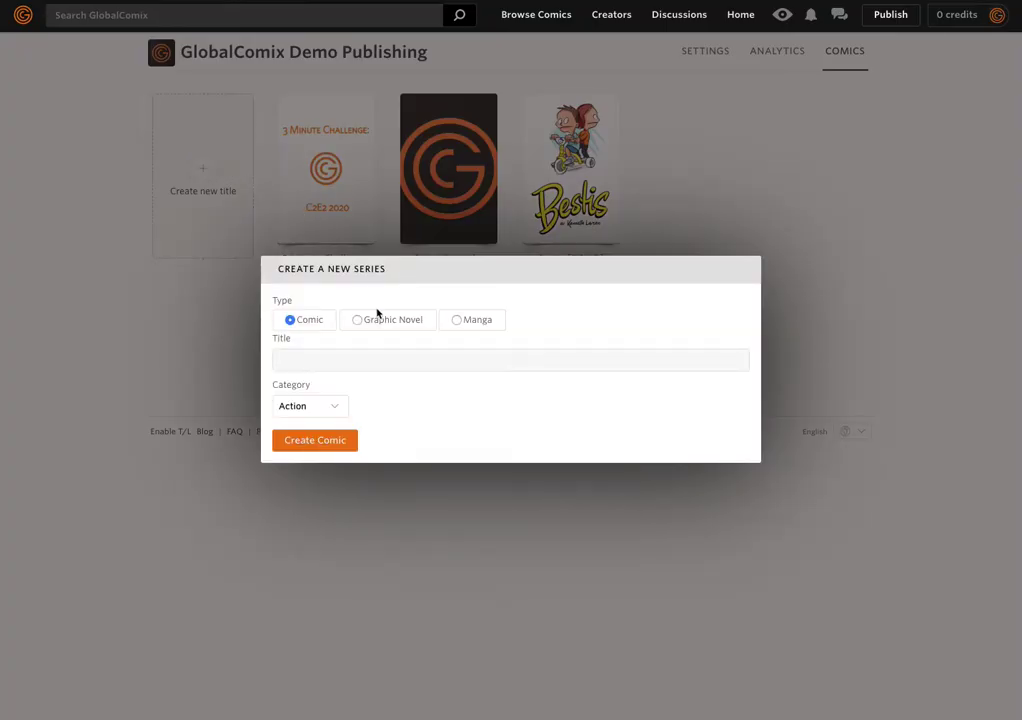
{"action": "left_click", "coordinate": [343, 359]}
{"action": "left_click", "coordinate": [343, 359]}
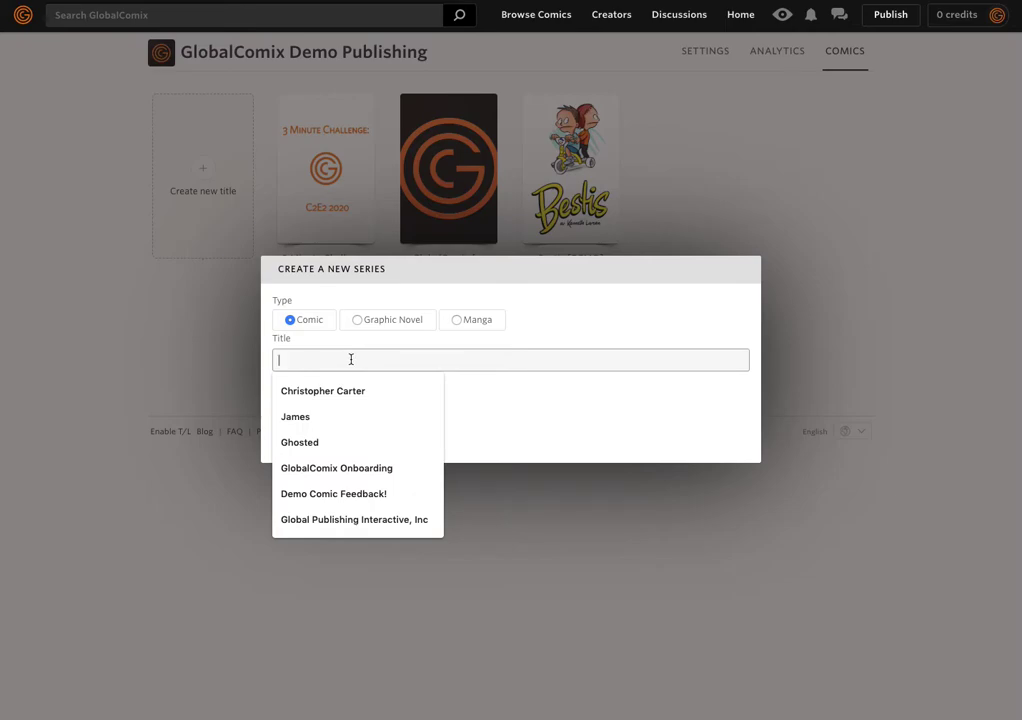
{"action": "type", "text": "Frea"}
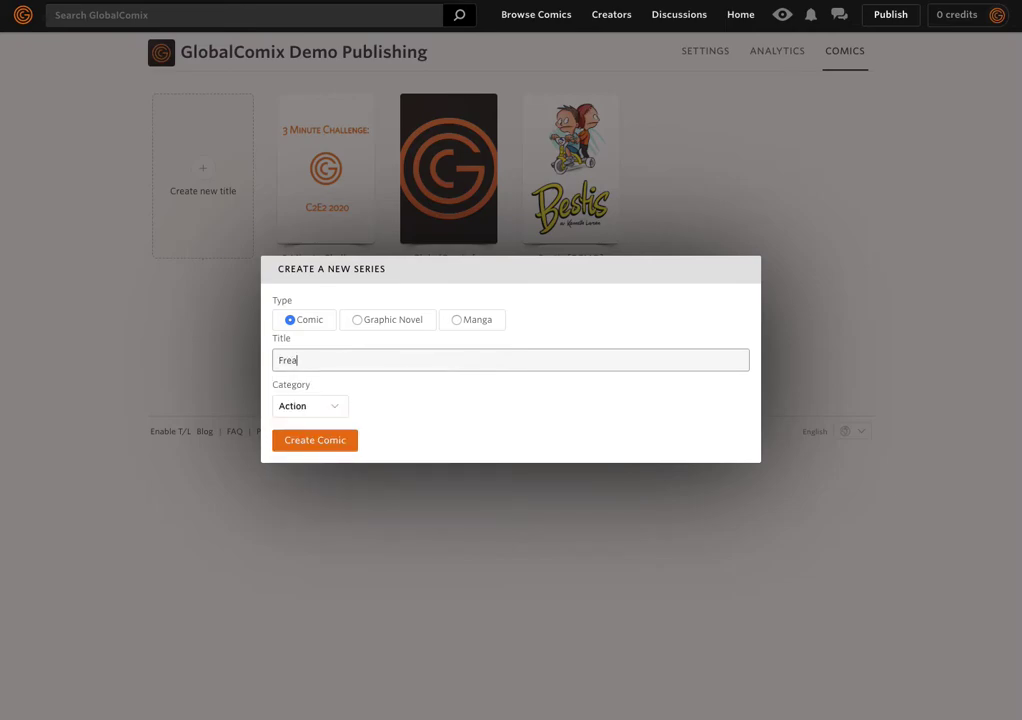
{"action": "type", "text": "ks and Gods"}
{"action": "left_click", "coordinate": [340, 414]}
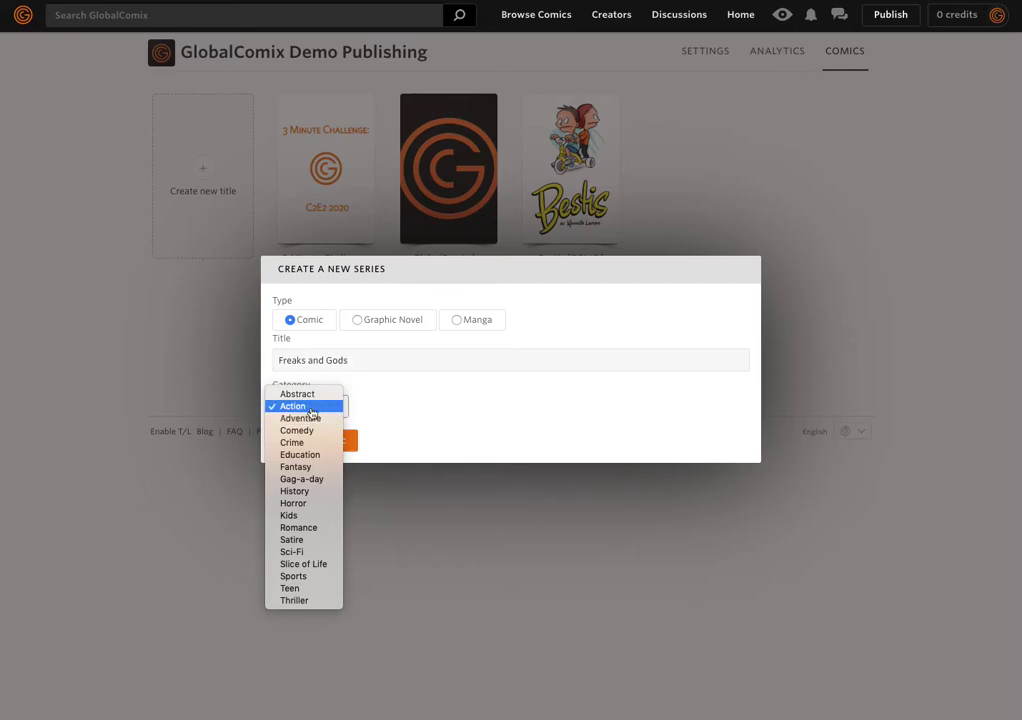
{"action": "left_click", "coordinate": [313, 407]}
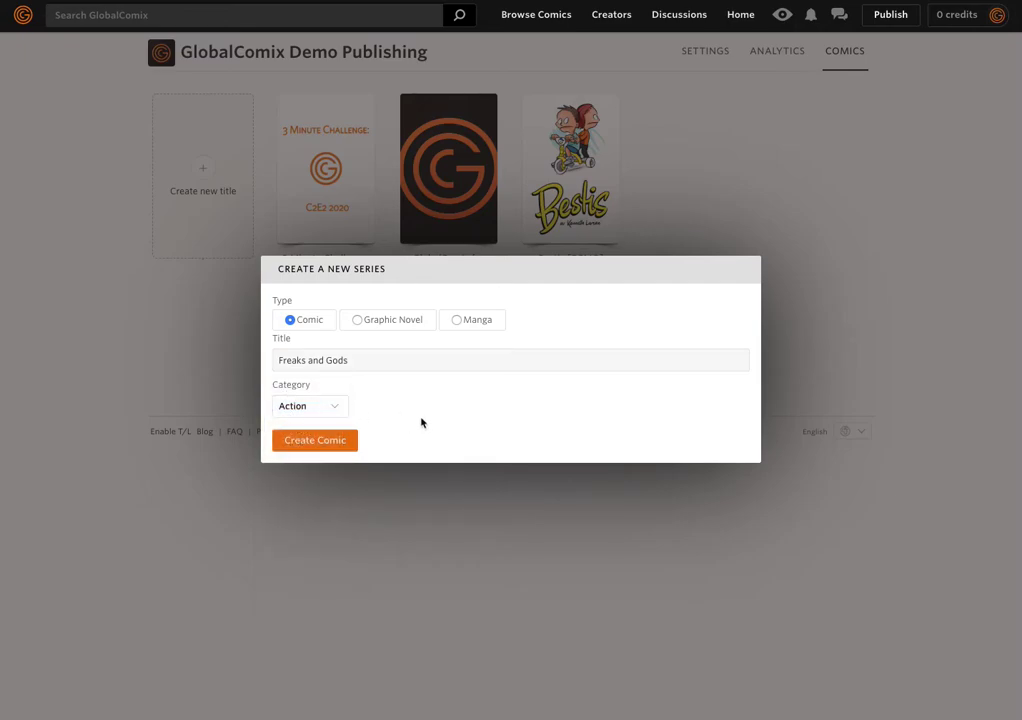
{"action": "left_click", "coordinate": [326, 444]}
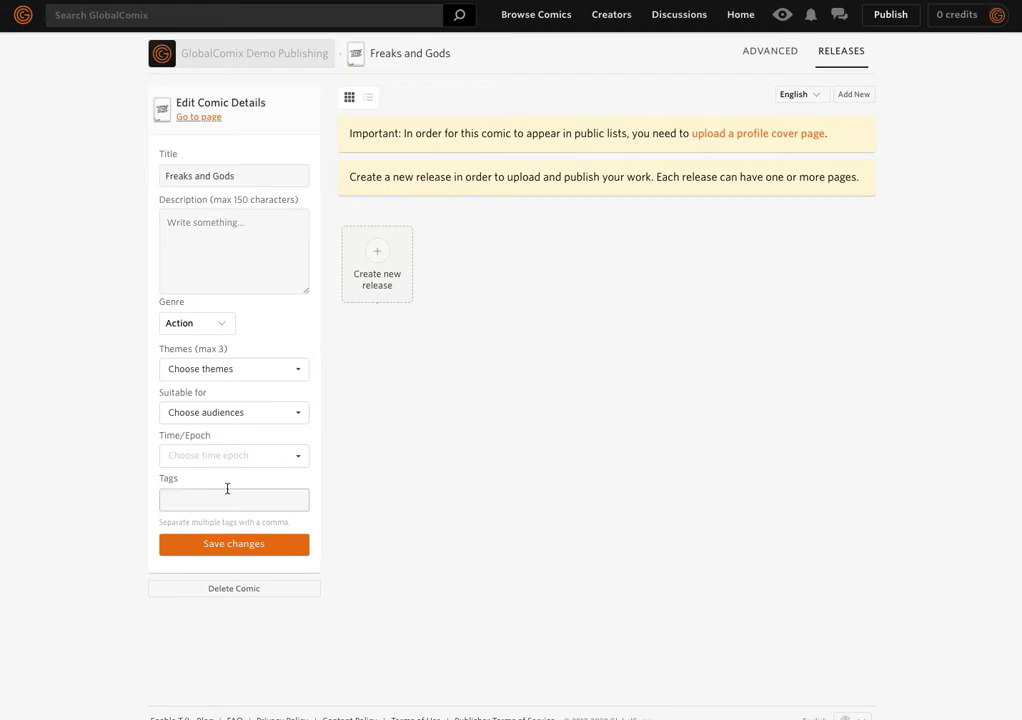
- Add Monsters, Mythical and Superhero as the comic's themes
{"action": "left_click", "coordinate": [269, 370]}
{"action": "scroll", "coordinate": [274, 412], "scroll_direction": "down", "scroll_amount": 1}
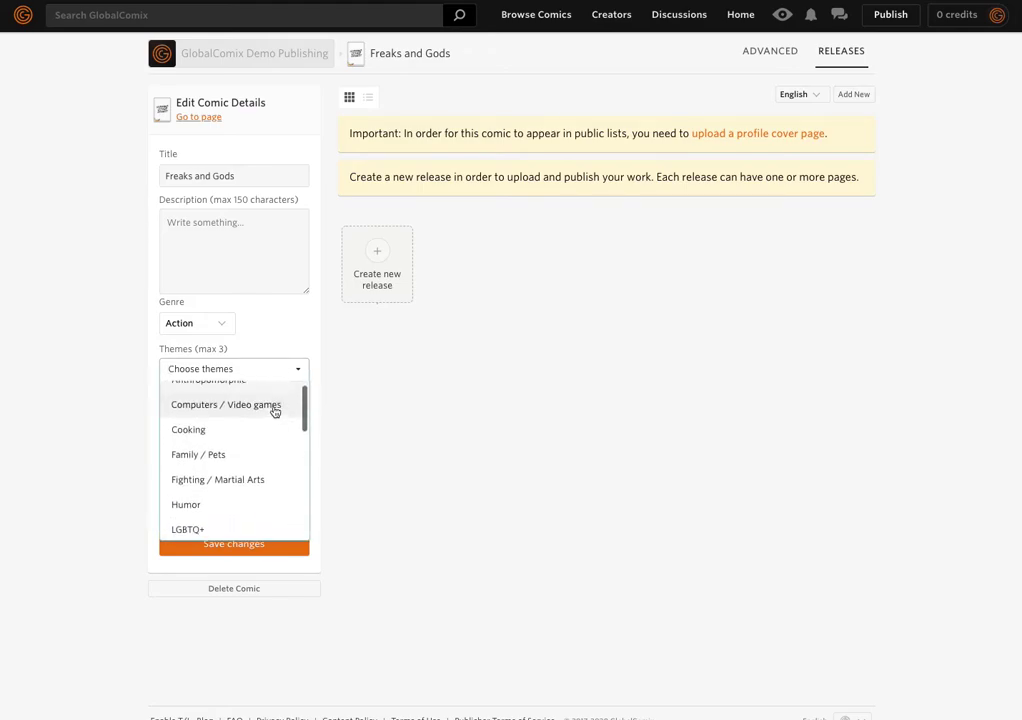
{"action": "scroll", "coordinate": [228, 428], "scroll_direction": "up", "scroll_amount": 1}
{"action": "scroll", "coordinate": [240, 428], "scroll_direction": "down", "scroll_amount": 2}
{"action": "scroll", "coordinate": [274, 420], "scroll_direction": "down", "scroll_amount": 1}
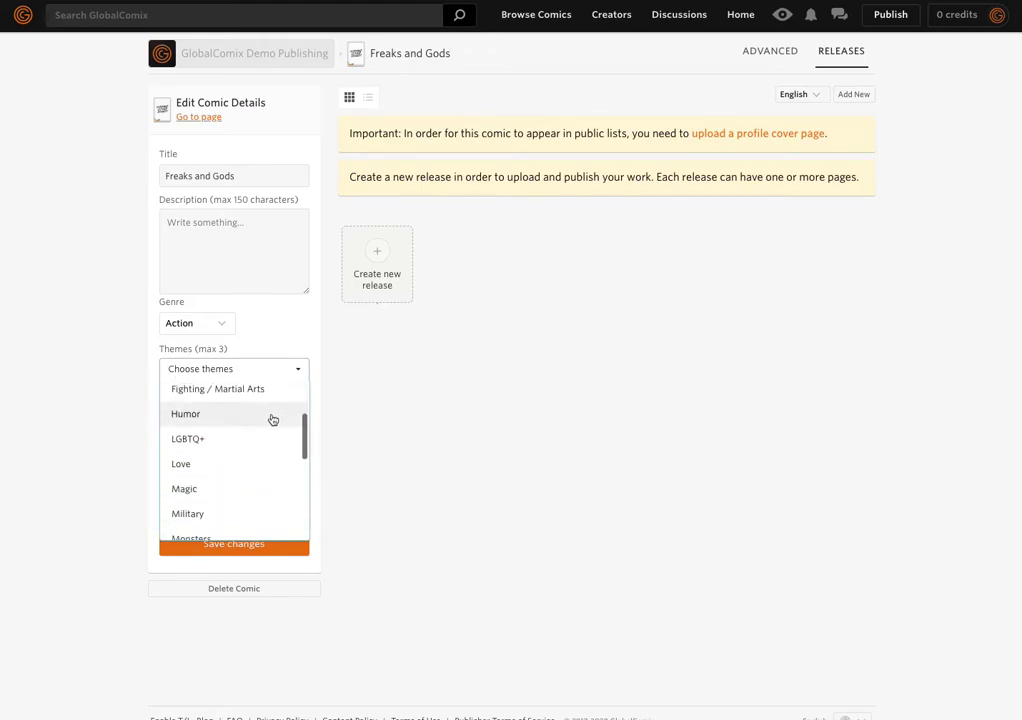
{"action": "scroll", "coordinate": [260, 440], "scroll_direction": "down", "scroll_amount": 1}
{"action": "scroll", "coordinate": [254, 436], "scroll_direction": "down", "scroll_amount": 1}
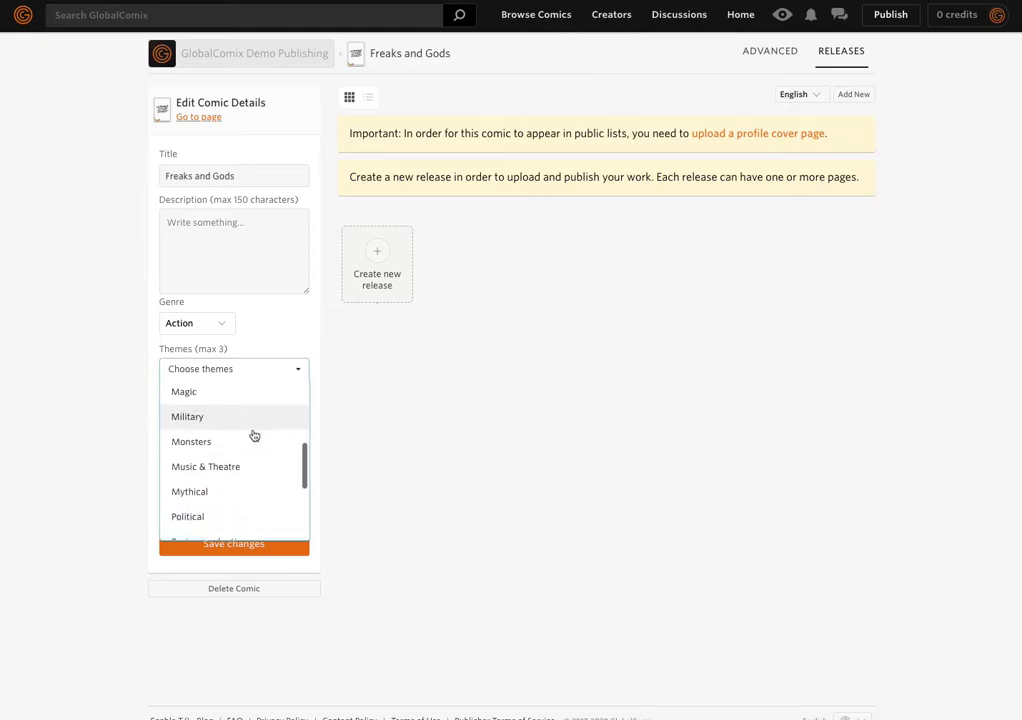
{"action": "left_click", "coordinate": [220, 440]}
{"action": "scroll", "coordinate": [262, 427], "scroll_direction": "down", "scroll_amount": 1}
{"action": "scroll", "coordinate": [262, 427], "scroll_direction": "down", "scroll_amount": 1}
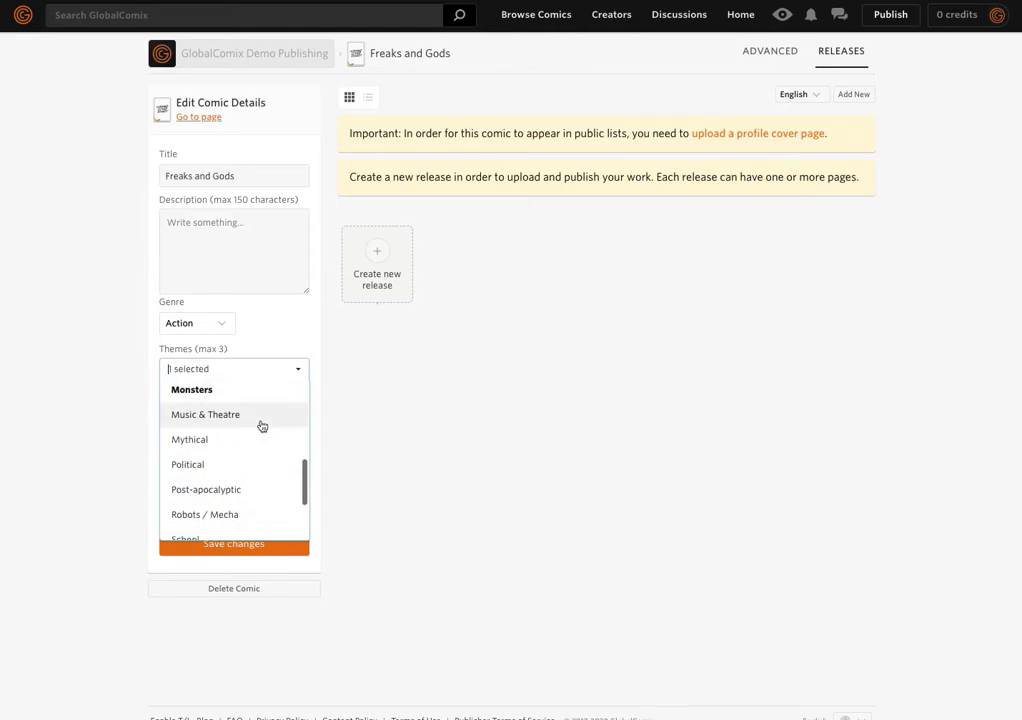
{"action": "left_click", "coordinate": [205, 440]}
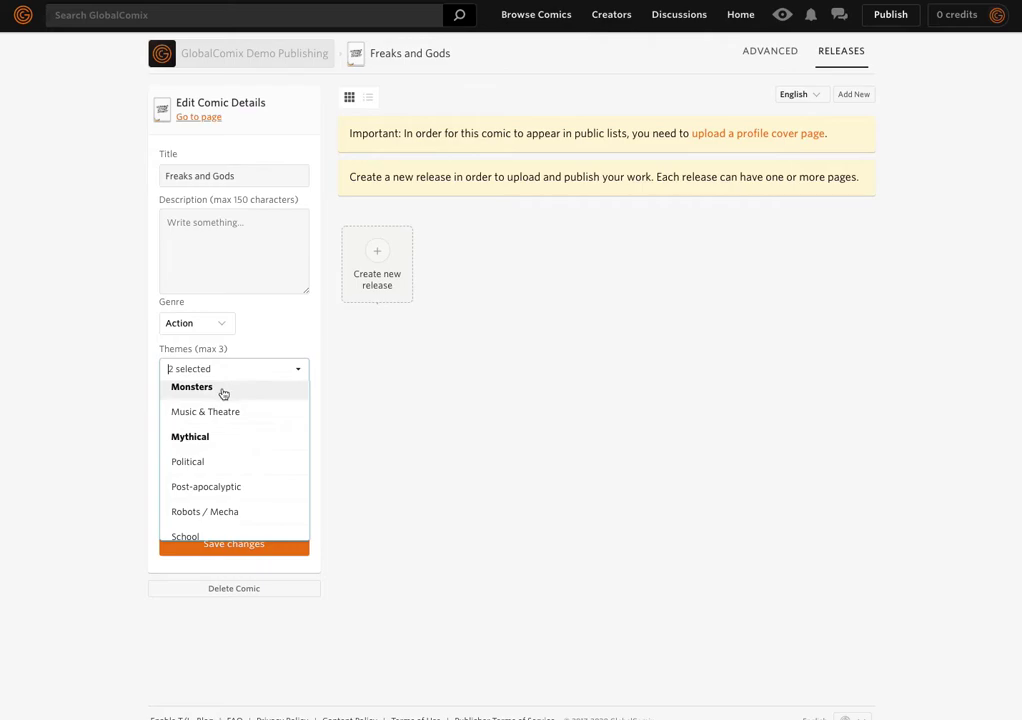
{"action": "scroll", "coordinate": [252, 400], "scroll_direction": "down", "scroll_amount": 1}
{"action": "scroll", "coordinate": [252, 400], "scroll_direction": "down", "scroll_amount": 1}
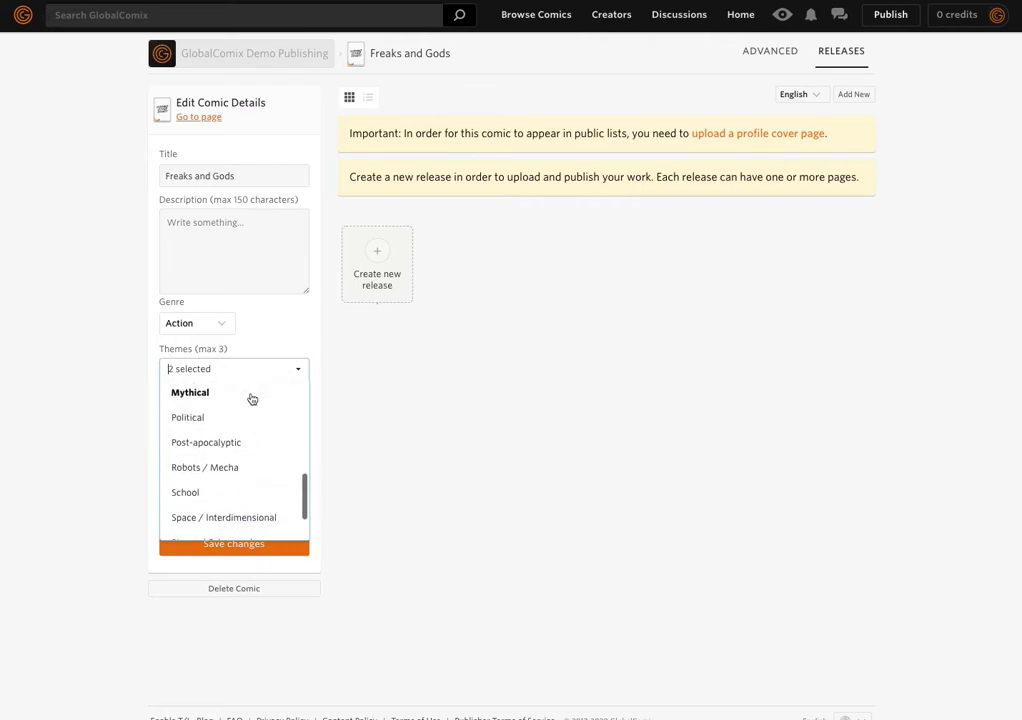
{"action": "scroll", "coordinate": [253, 408], "scroll_direction": "down", "scroll_amount": 1}
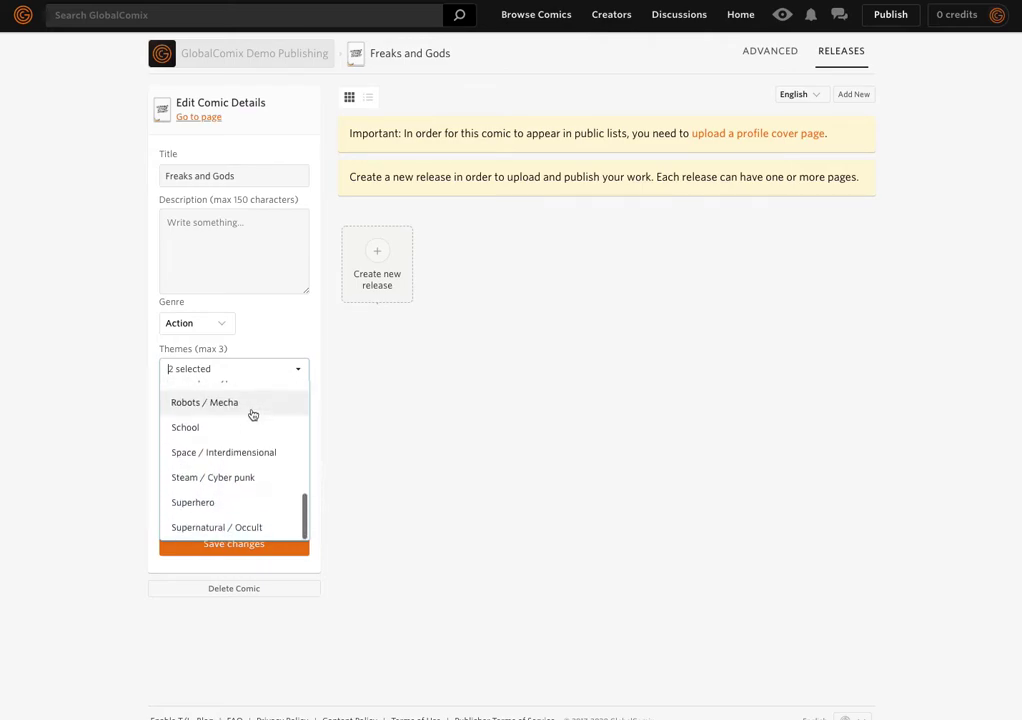
{"action": "left_click", "coordinate": [208, 505]}
{"action": "left_click", "coordinate": [292, 337]}
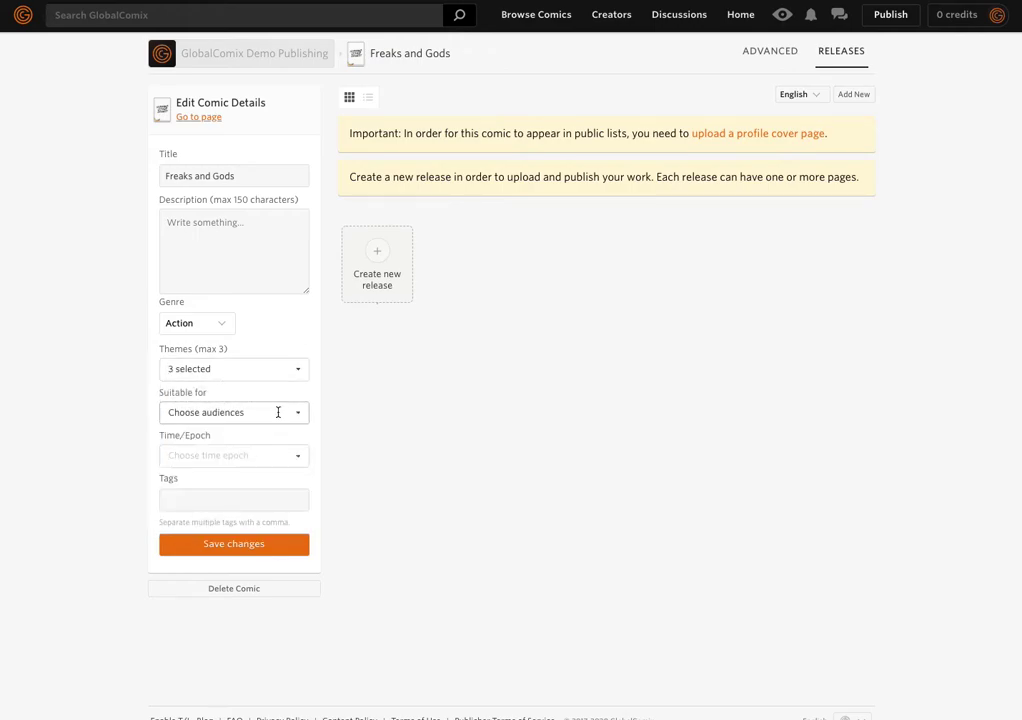
- Mark it suitable for teenagers and adults, with epoch 'Earth timeline not applicable'
{"action": "left_click", "coordinate": [266, 412]}
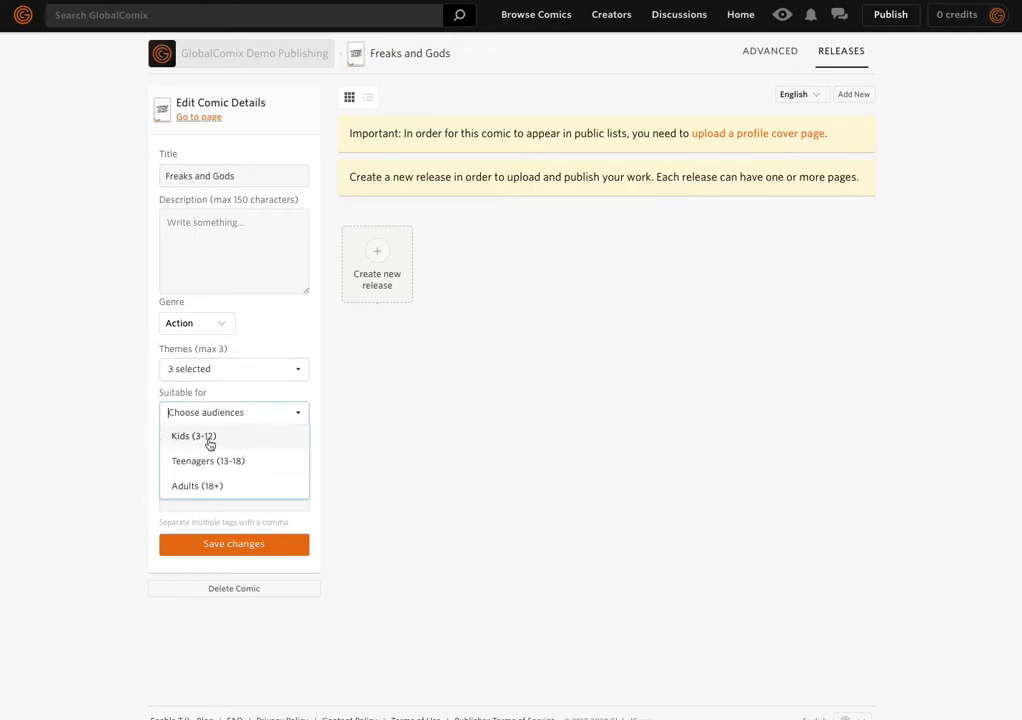
{"action": "left_click", "coordinate": [203, 462]}
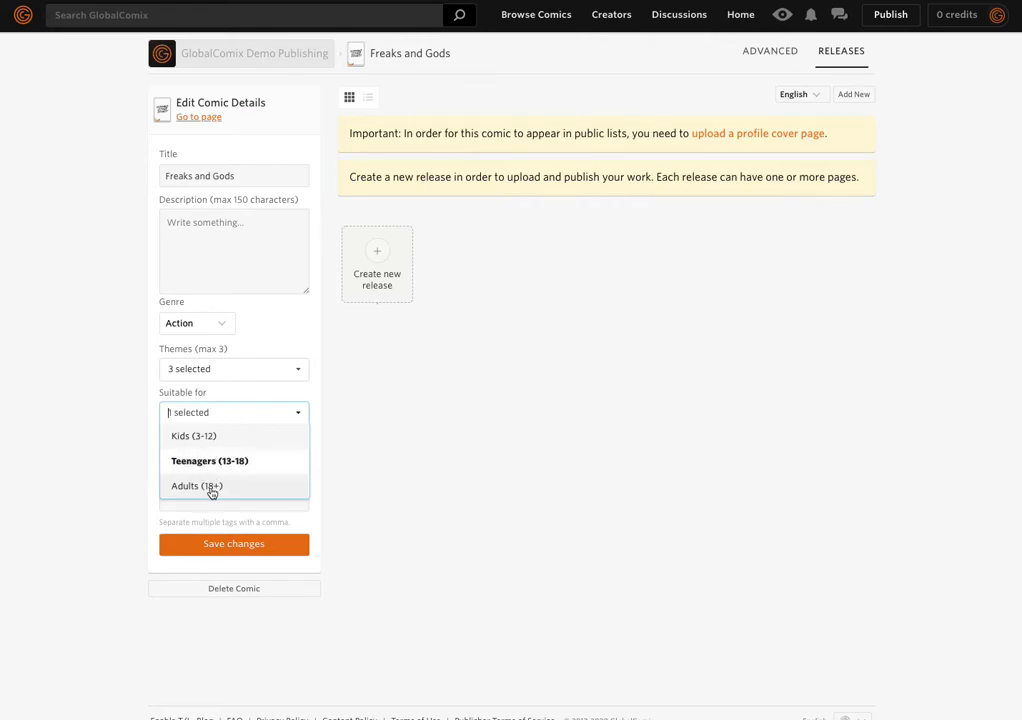
{"action": "left_click", "coordinate": [208, 489]}
{"action": "left_click", "coordinate": [342, 403]}
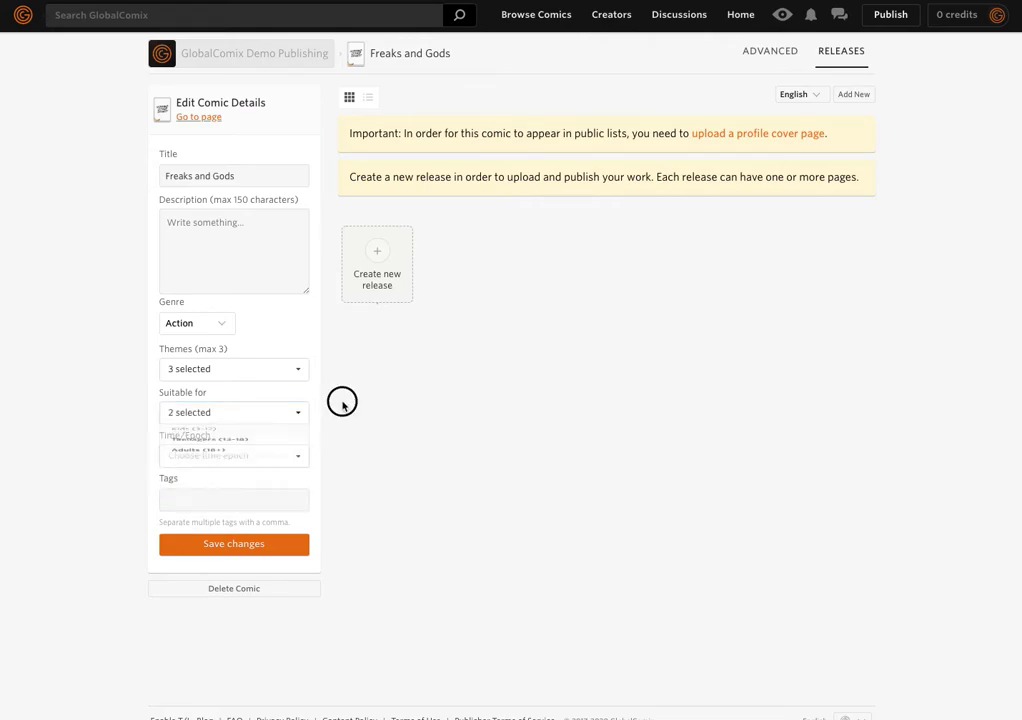
{"action": "left_click", "coordinate": [264, 455]}
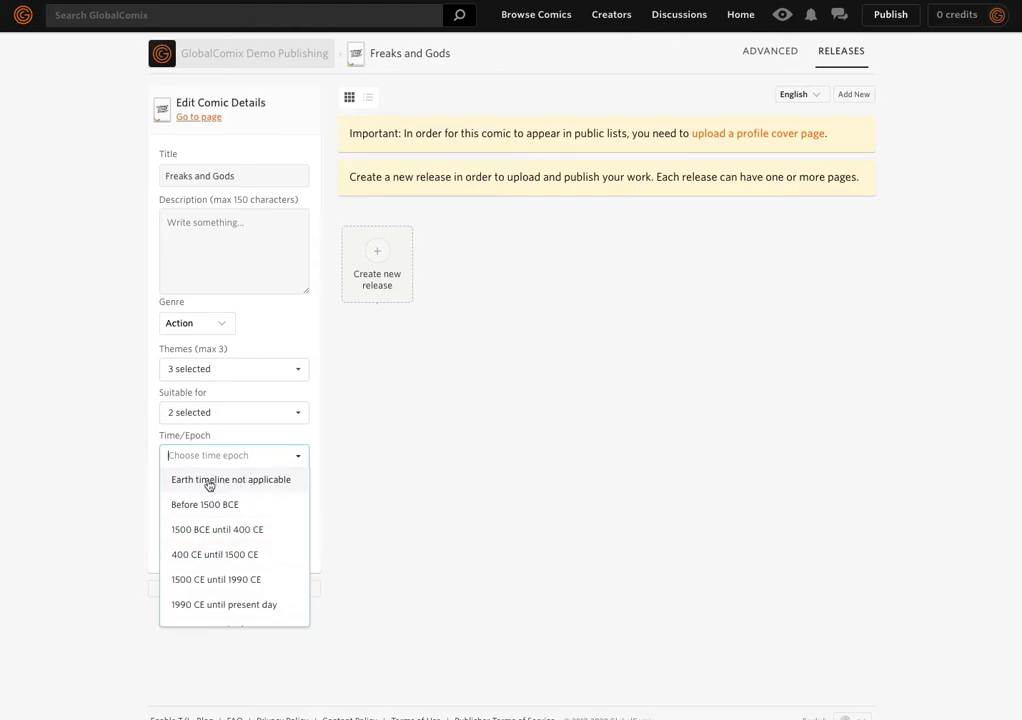
{"action": "left_click", "coordinate": [237, 486]}
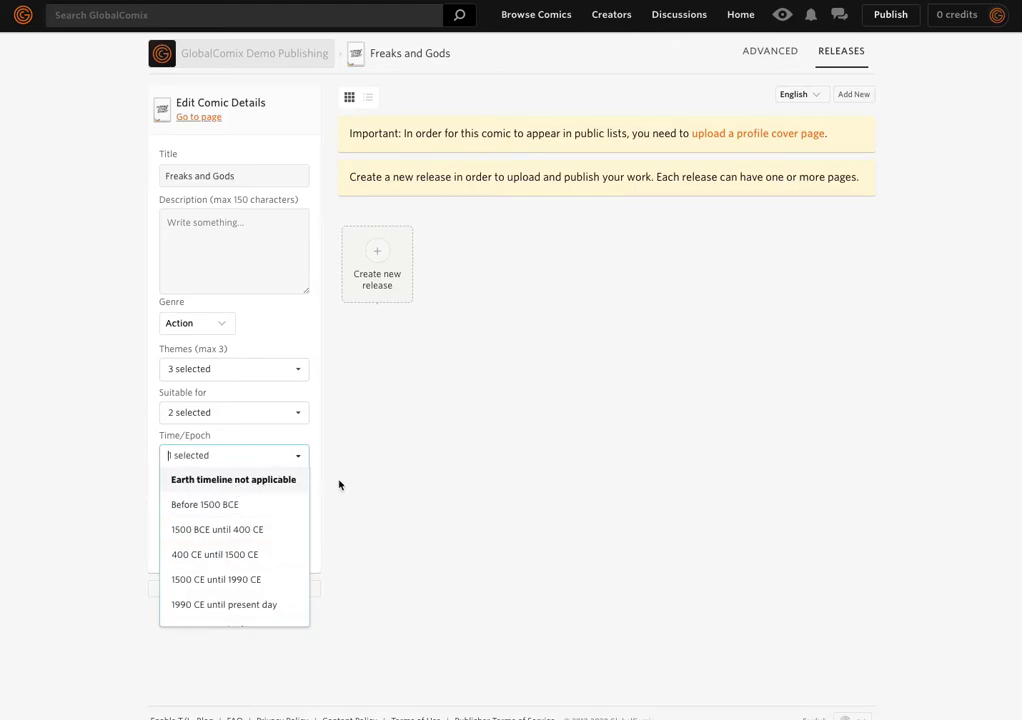
{"action": "left_click", "coordinate": [372, 465]}
- Enter tags such as action, freaks and gods, and save the comic details
{"action": "left_click", "coordinate": [227, 499]}
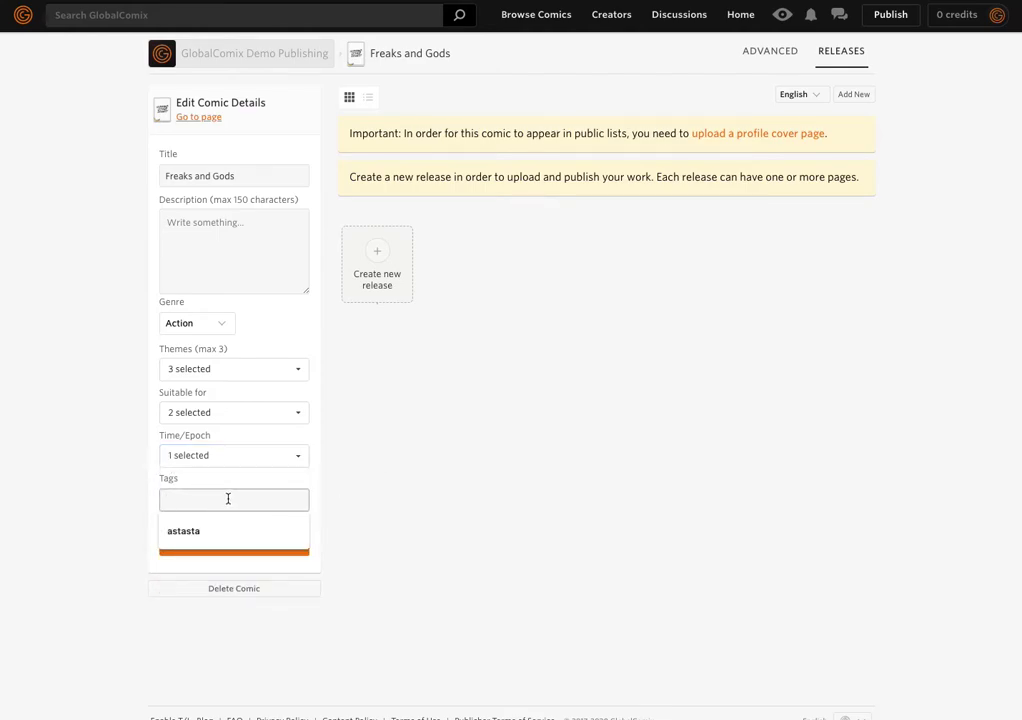
{"action": "type", "text": "freaks, and, gods, action, sup"}
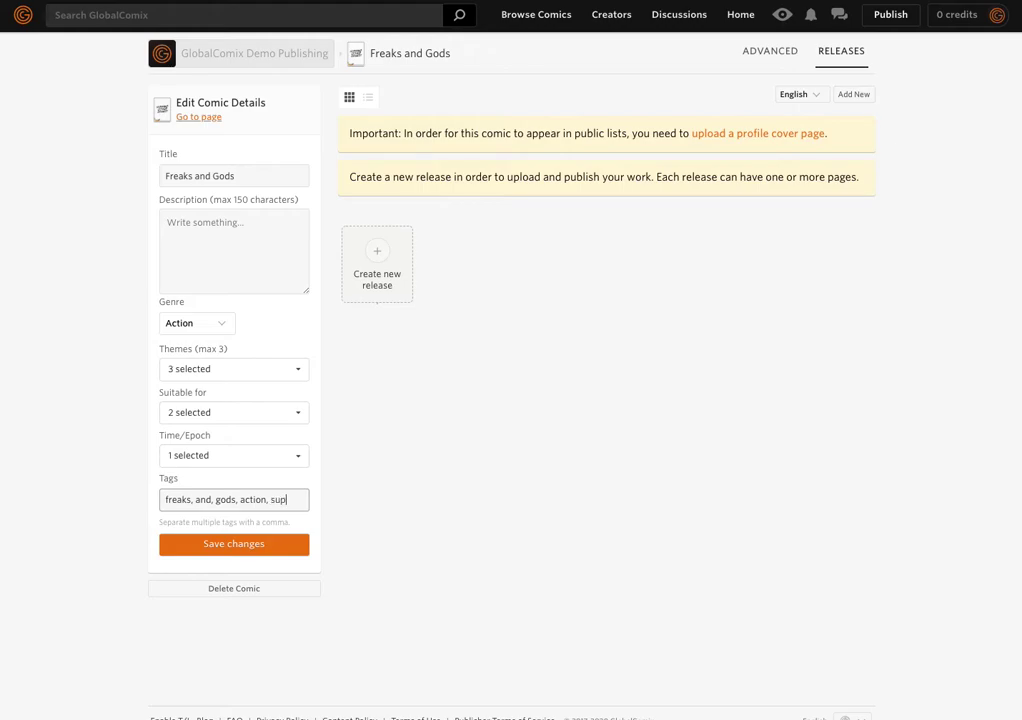
{"action": "type", "text": "hero"}
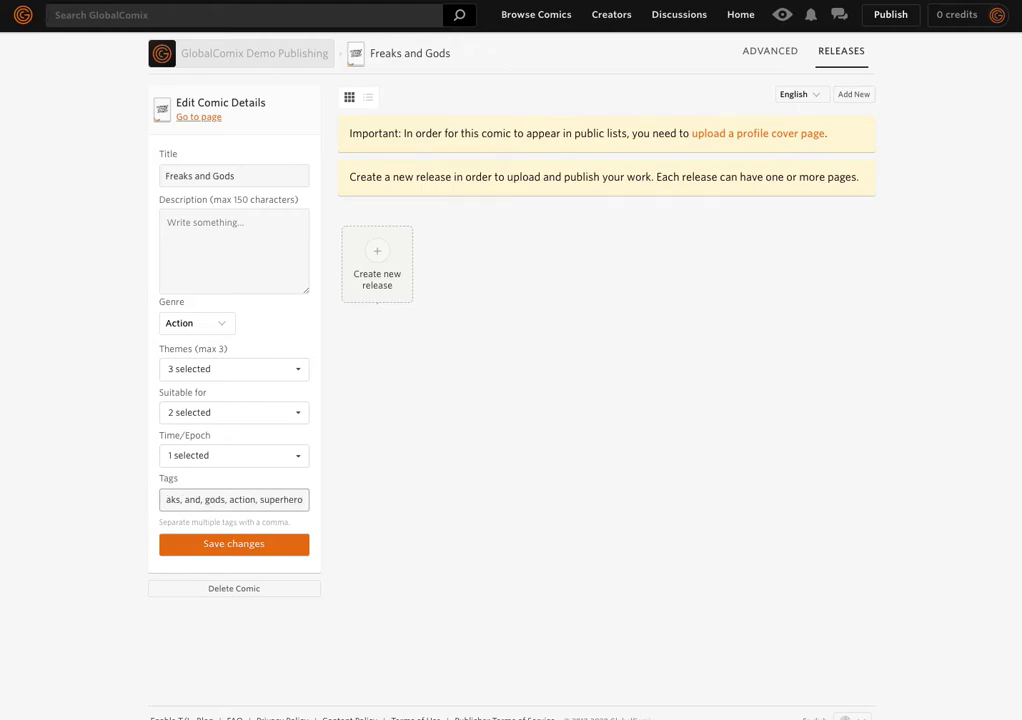
{"action": "left_click", "coordinate": [266, 546]}
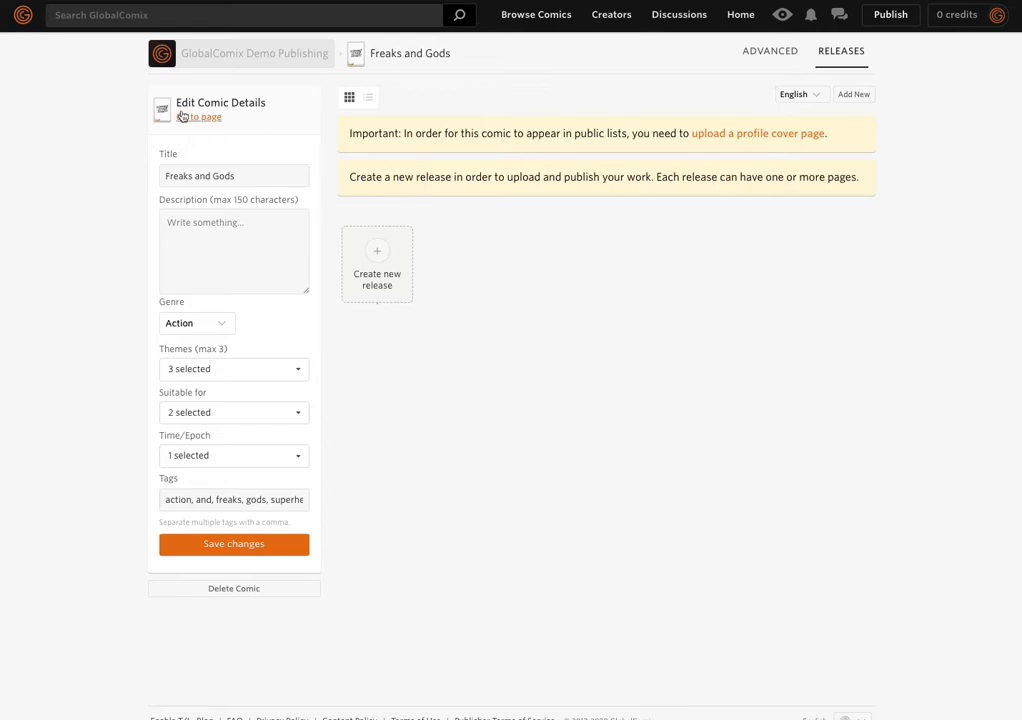
- Pick Cover.png from Documents > GC Demo Content as the profile cover image
{"action": "left_click", "coordinate": [738, 135]}
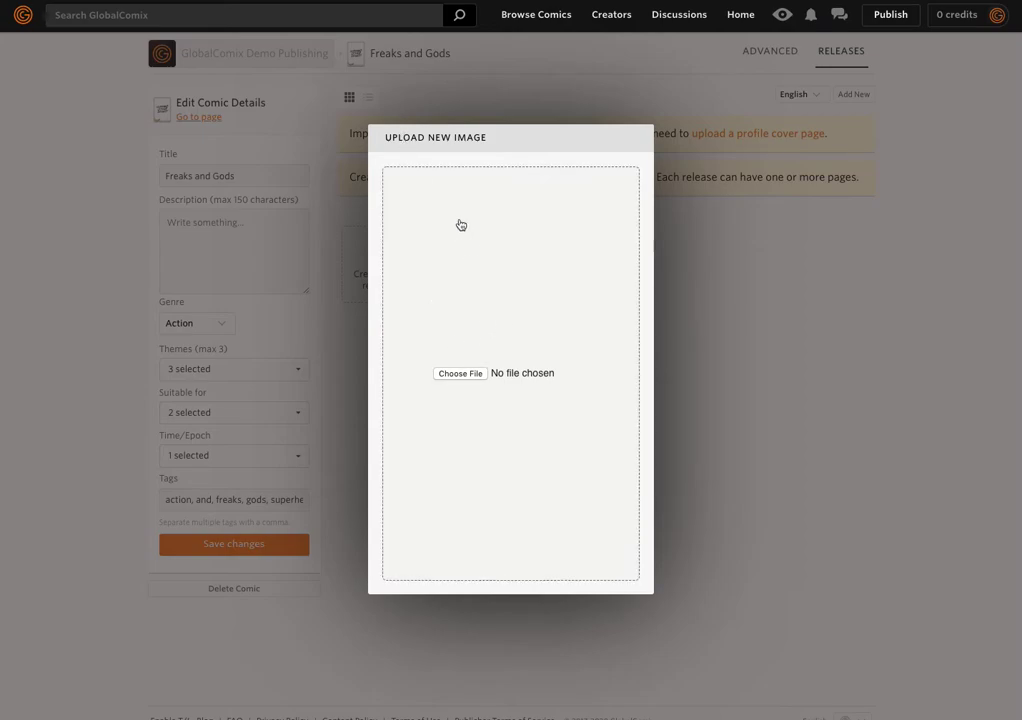
{"action": "left_click", "coordinate": [457, 374]}
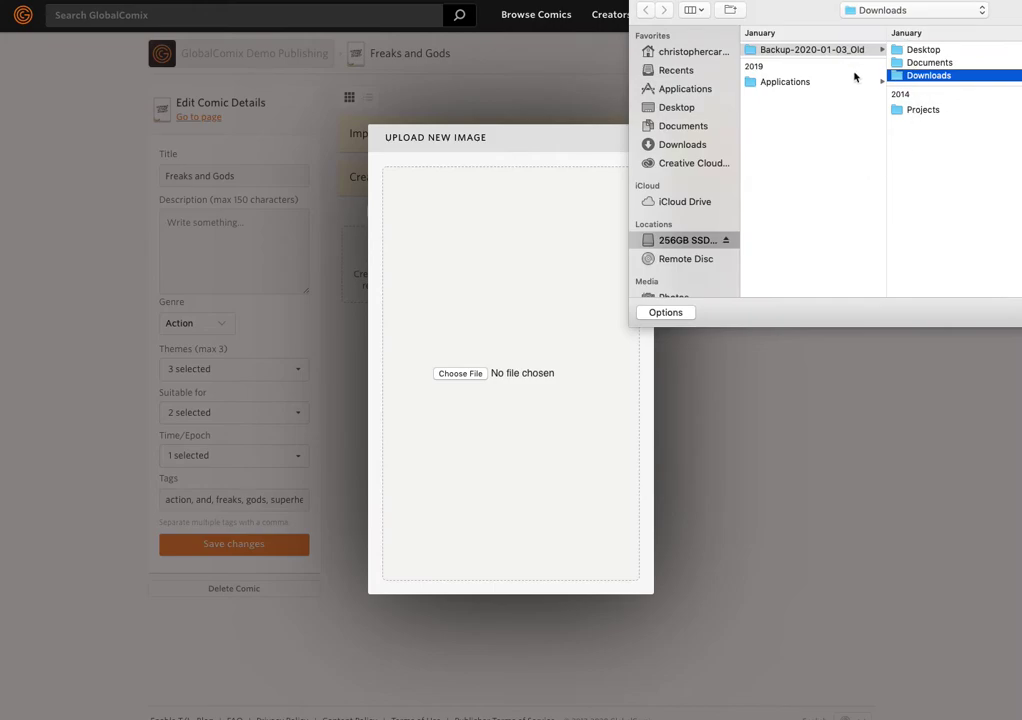
{"action": "left_click", "coordinate": [933, 62]}
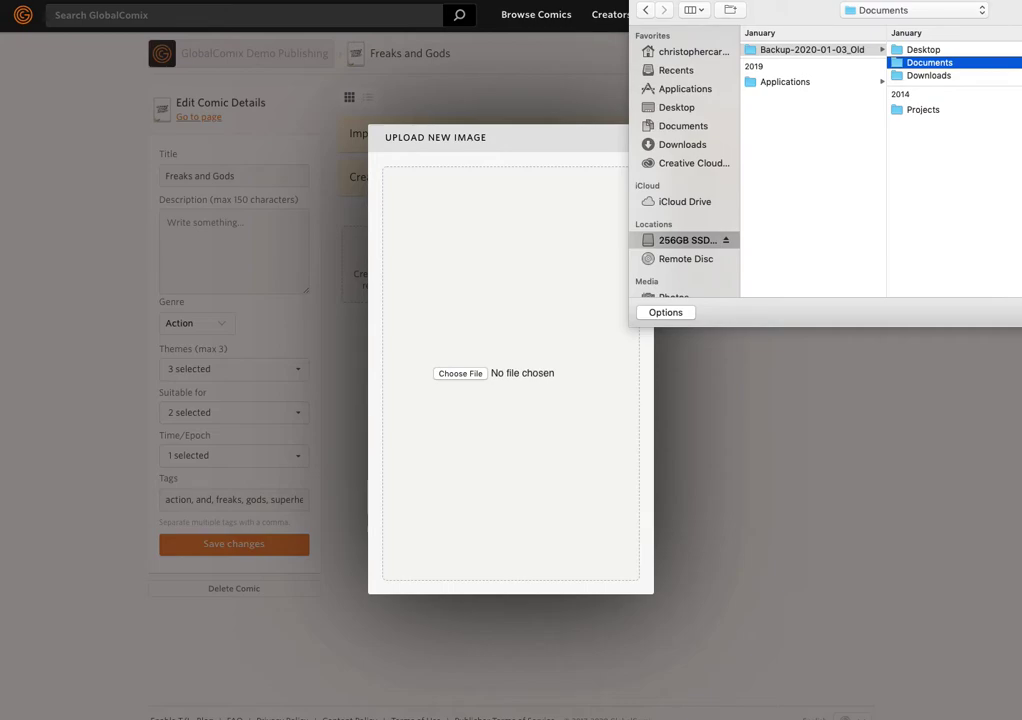
{"action": "left_click", "coordinate": [700, 127]}
{"action": "left_click", "coordinate": [820, 47]}
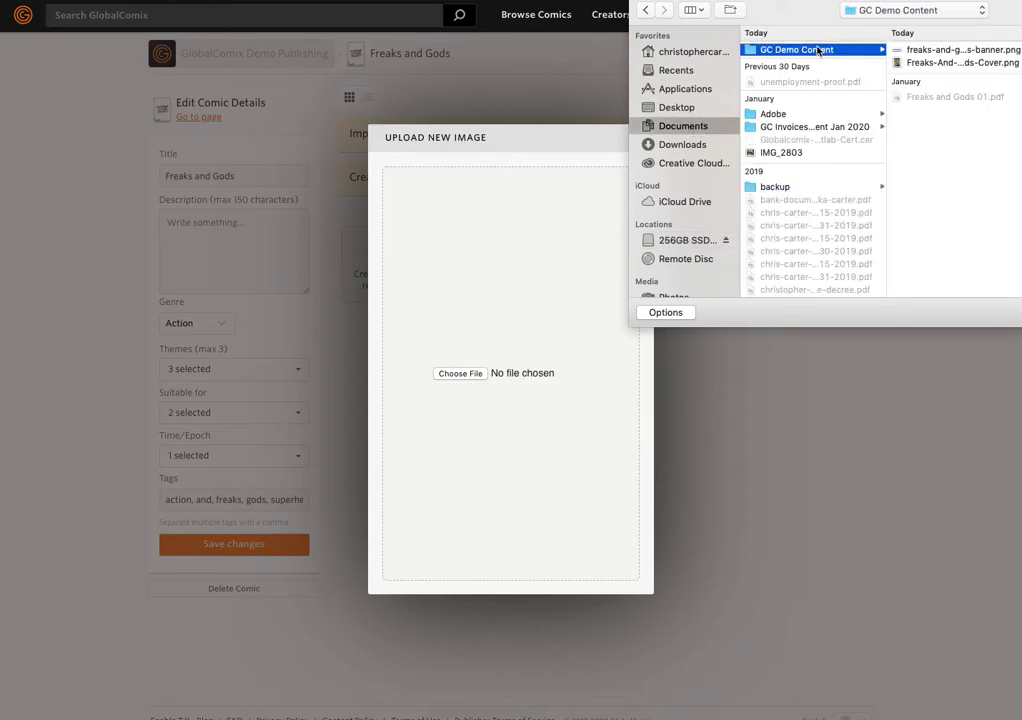
{"action": "left_click", "coordinate": [970, 63]}
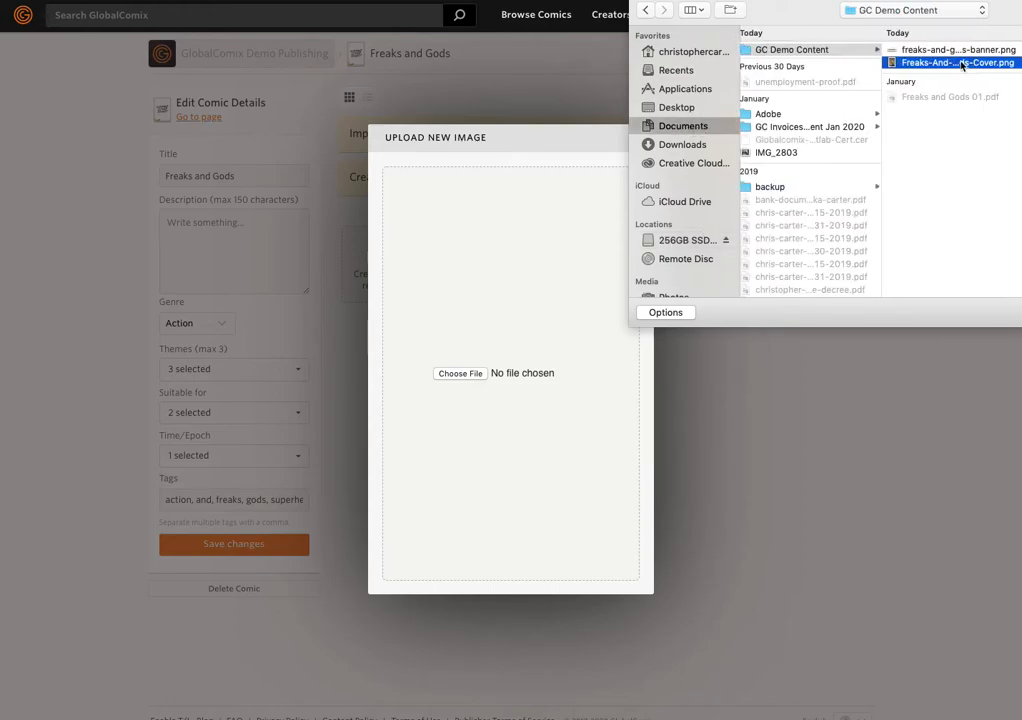
{"action": "key", "text": "Return"}
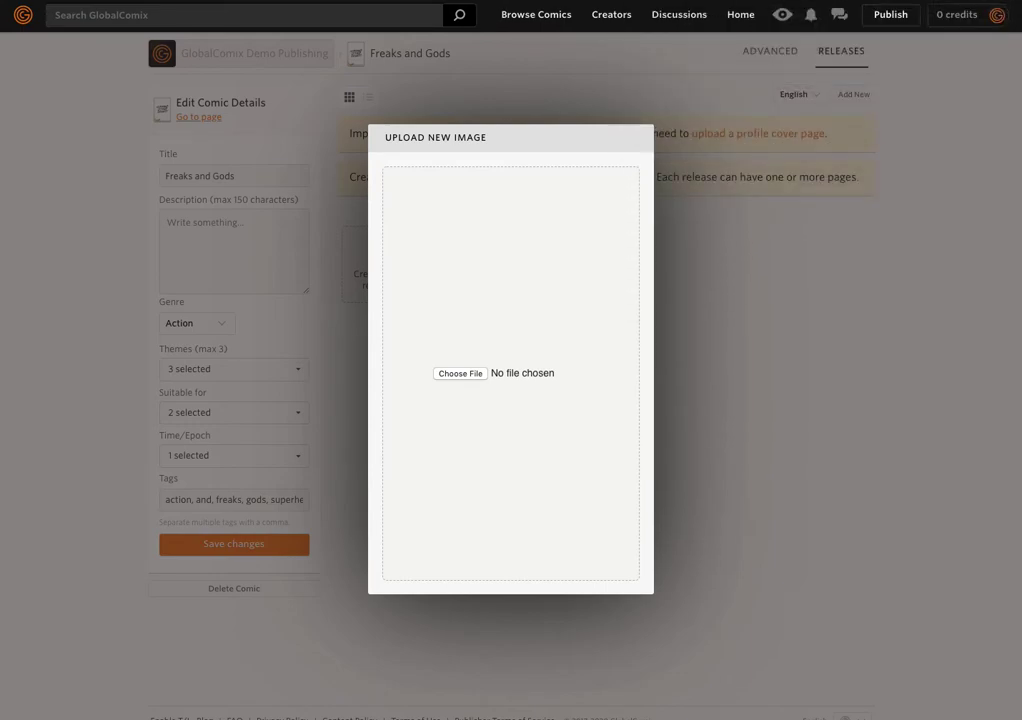
- Adjust the cover's crop position and upload it
{"action": "scroll", "coordinate": [566, 270], "scroll_direction": "down", "scroll_amount": 3}
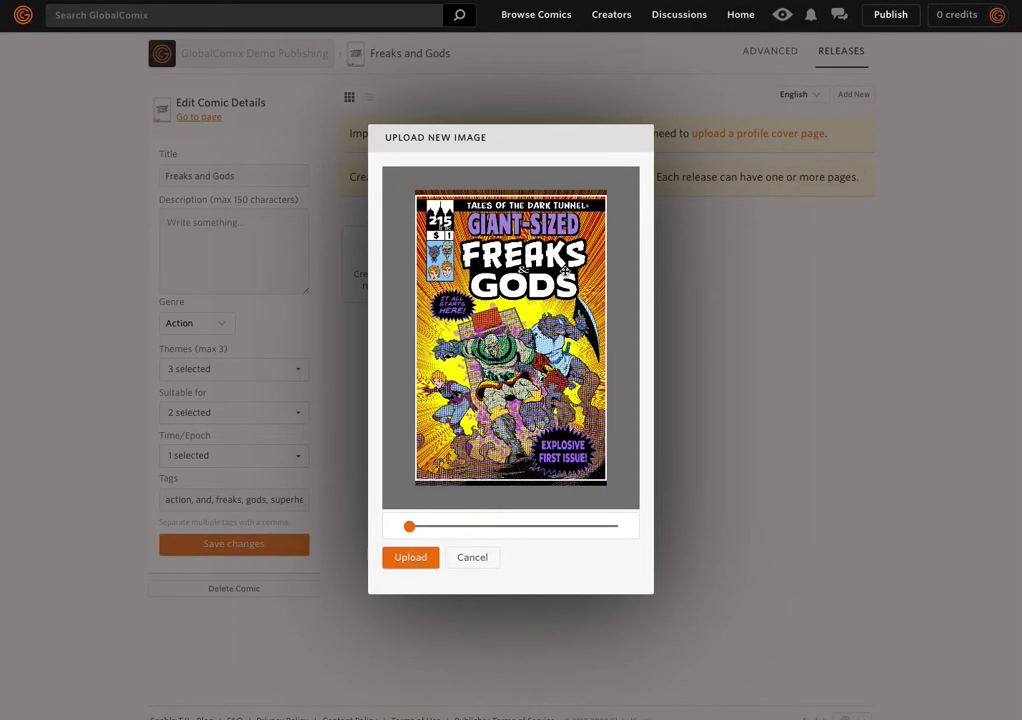
{"action": "scroll", "coordinate": [562, 272], "scroll_direction": "up", "scroll_amount": 6}
{"action": "scroll", "coordinate": [562, 272], "scroll_direction": "down", "scroll_amount": 5}
{"action": "scroll", "coordinate": [562, 272], "scroll_direction": "up", "scroll_amount": 1}
{"action": "scroll", "coordinate": [561, 272], "scroll_direction": "up", "scroll_amount": 1}
{"action": "scroll", "coordinate": [559, 271], "scroll_direction": "down", "scroll_amount": 5}
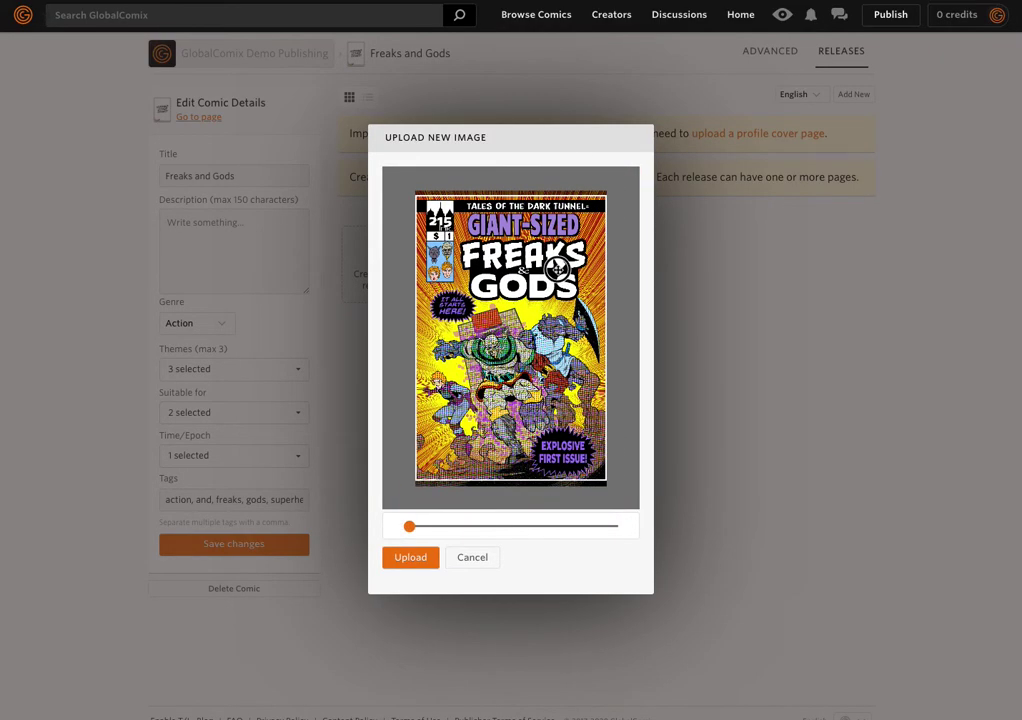
{"action": "left_click_drag", "start_coordinate": [557, 269], "coordinate": [557, 268]}
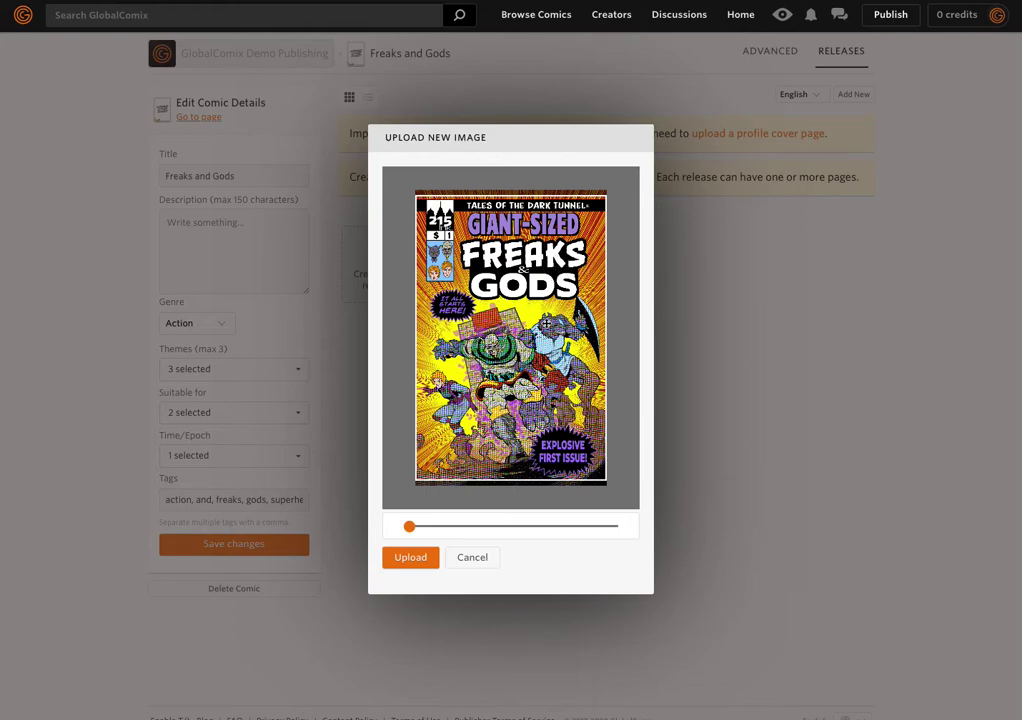
{"action": "left_click", "coordinate": [405, 557]}
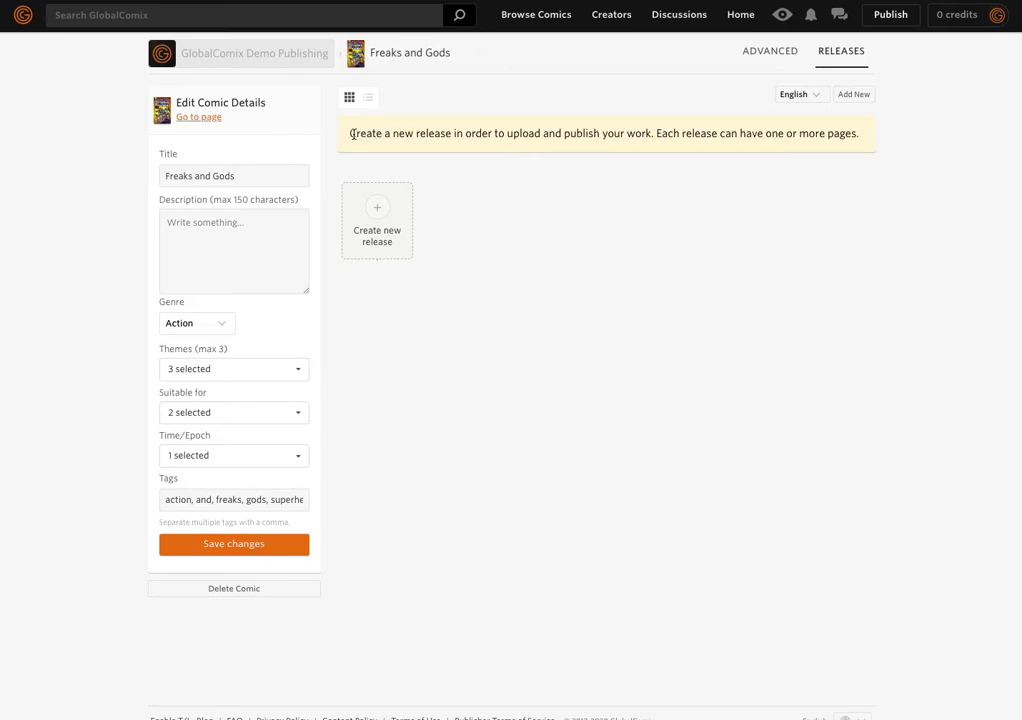
- Create the comic's first release, Release #1 in English
{"action": "left_click_drag", "start_coordinate": [349, 134], "coordinate": [451, 133]}
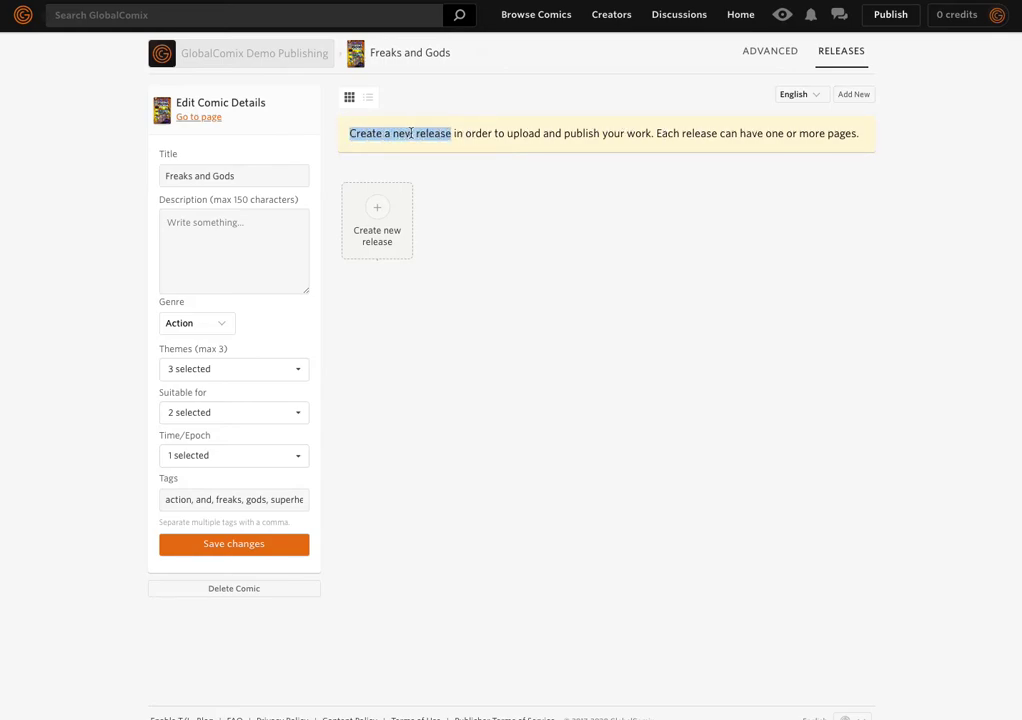
{"action": "left_click", "coordinate": [525, 132]}
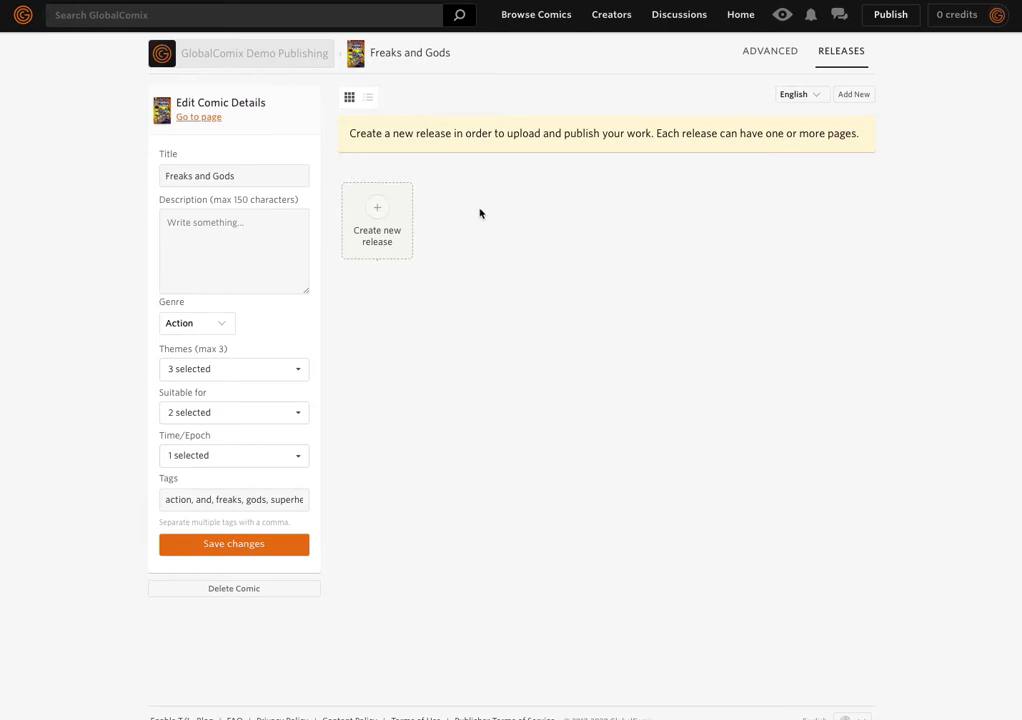
{"action": "left_click", "coordinate": [389, 224]}
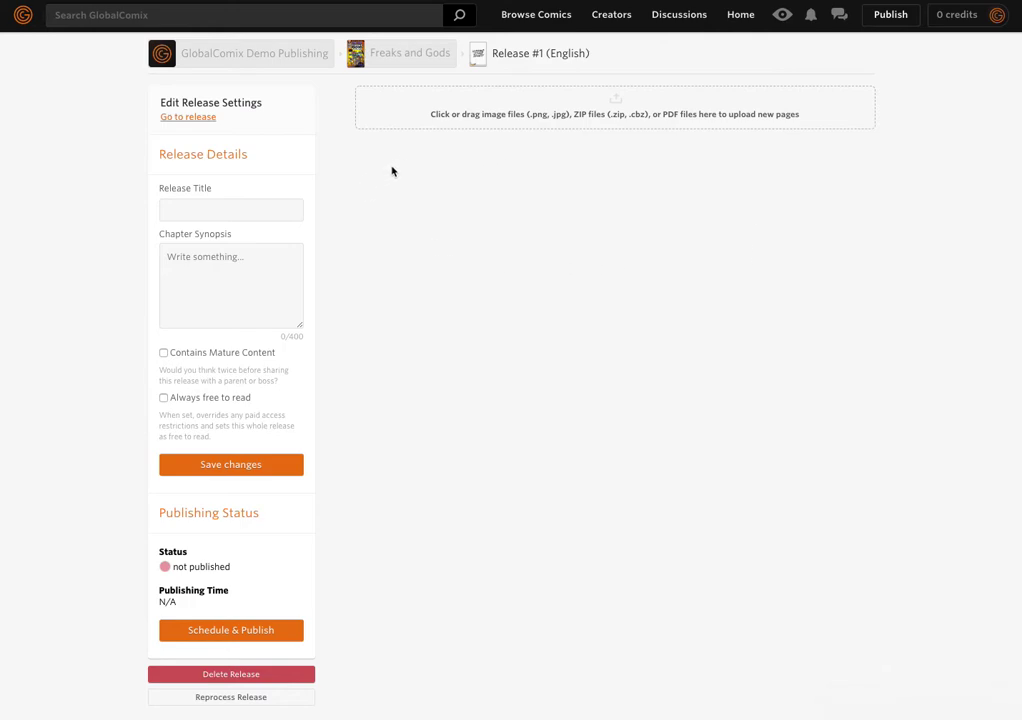
- Title Release #1 'This is a demo title for freaks and gods' and save it
{"action": "left_click", "coordinate": [216, 209]}
{"action": "left_click", "coordinate": [233, 212]}
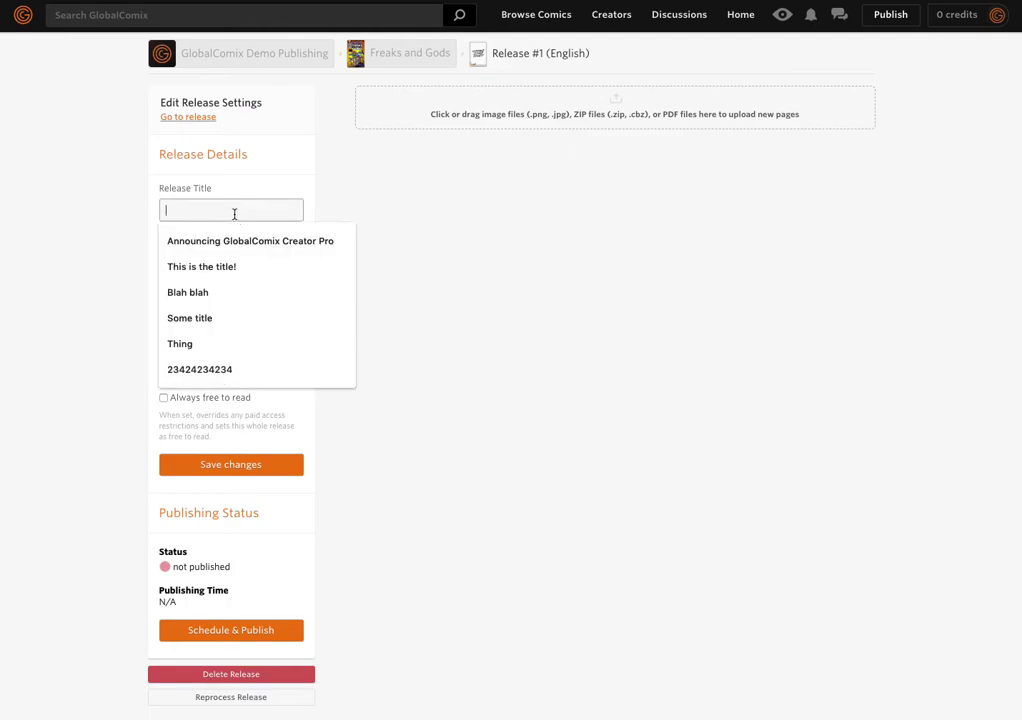
{"action": "type", "text": "This is a dem"}
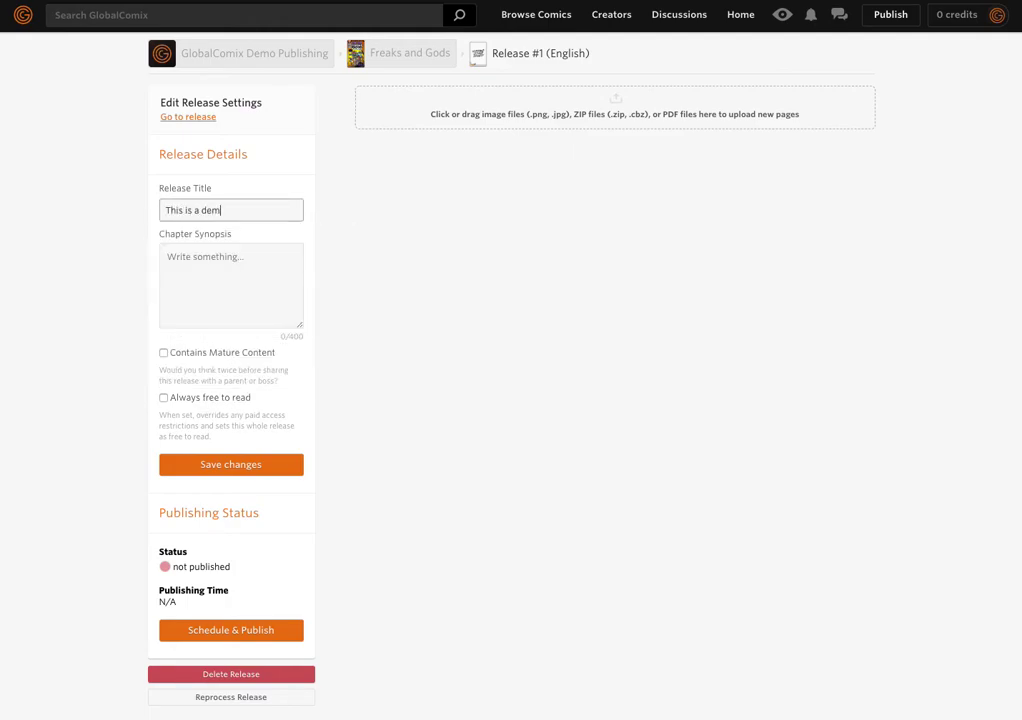
{"action": "type", "text": "o title for freaks and gods"}
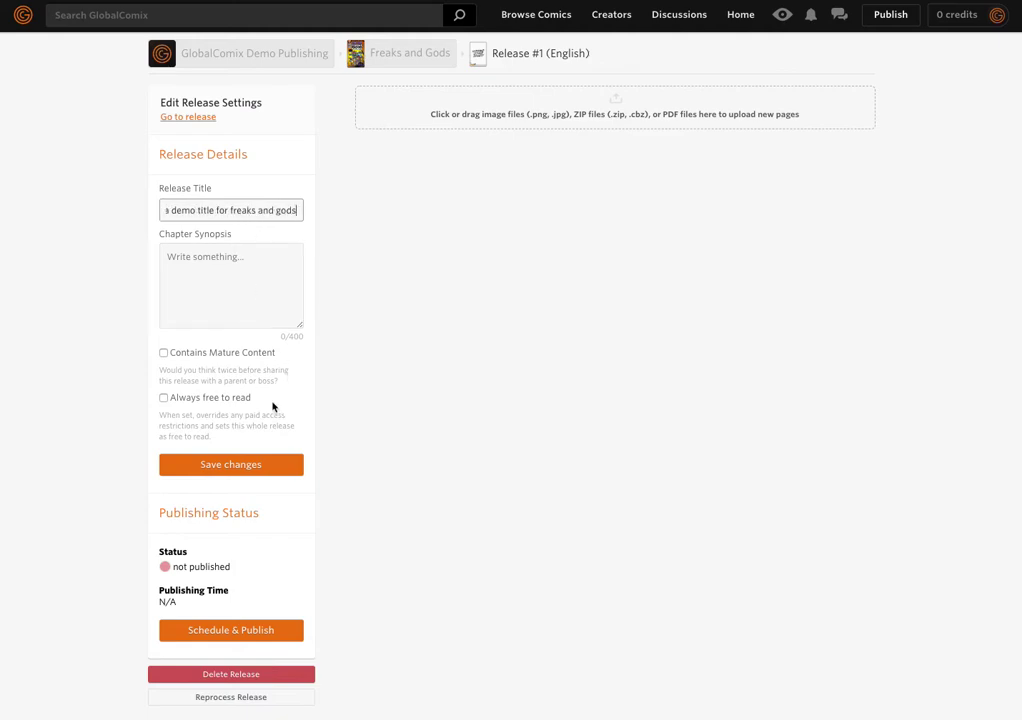
{"action": "left_click", "coordinate": [268, 466]}
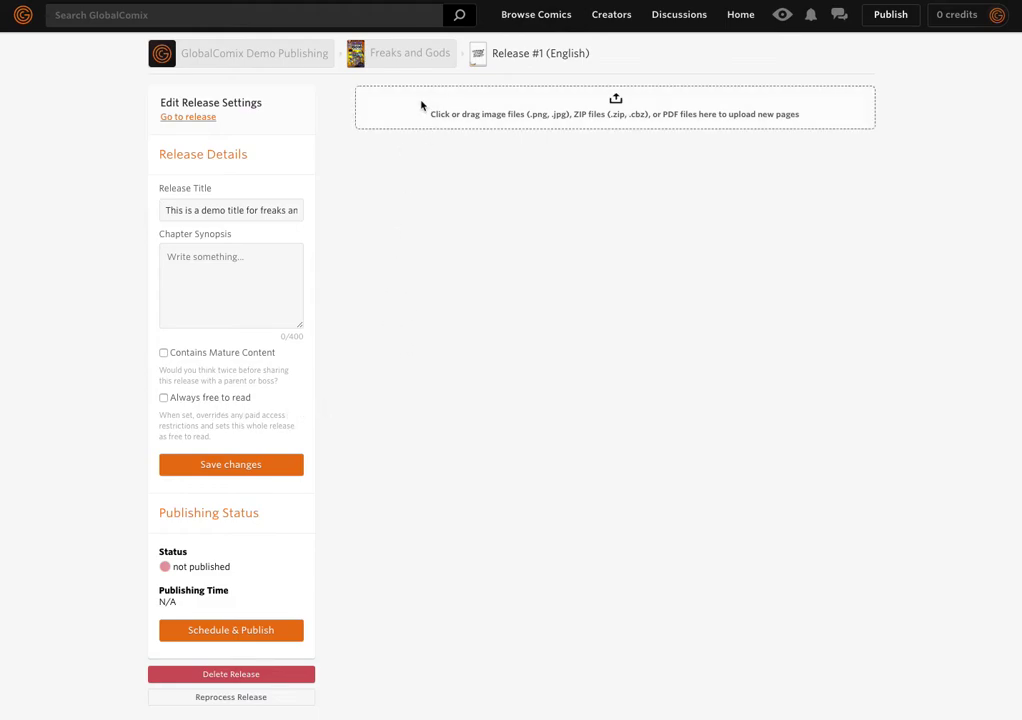
- Upload Freaks and Gods 01.pdf from GC Demo Content as Release #1's pages
{"action": "left_click", "coordinate": [478, 118]}
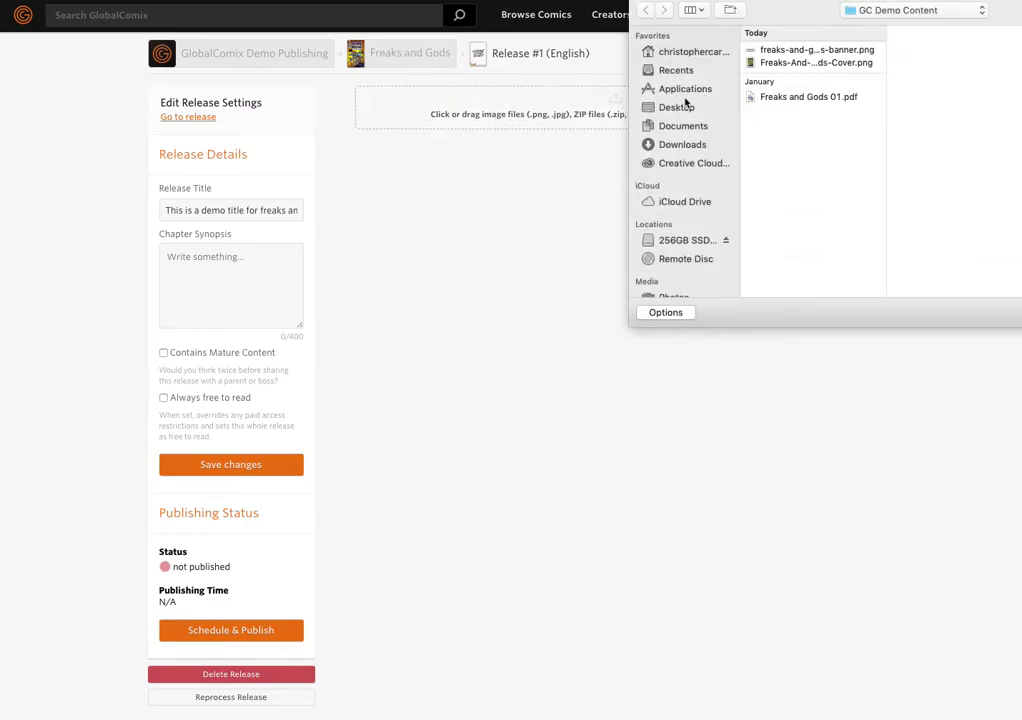
{"action": "left_click", "coordinate": [819, 97]}
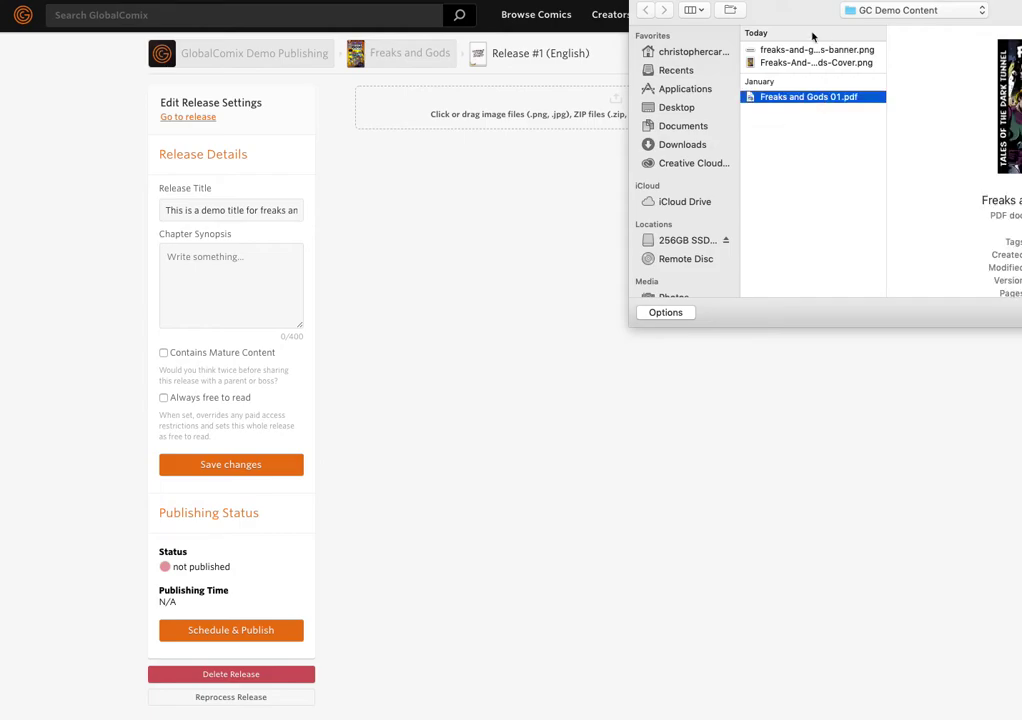
{"action": "double_click", "coordinate": [826, 97]}
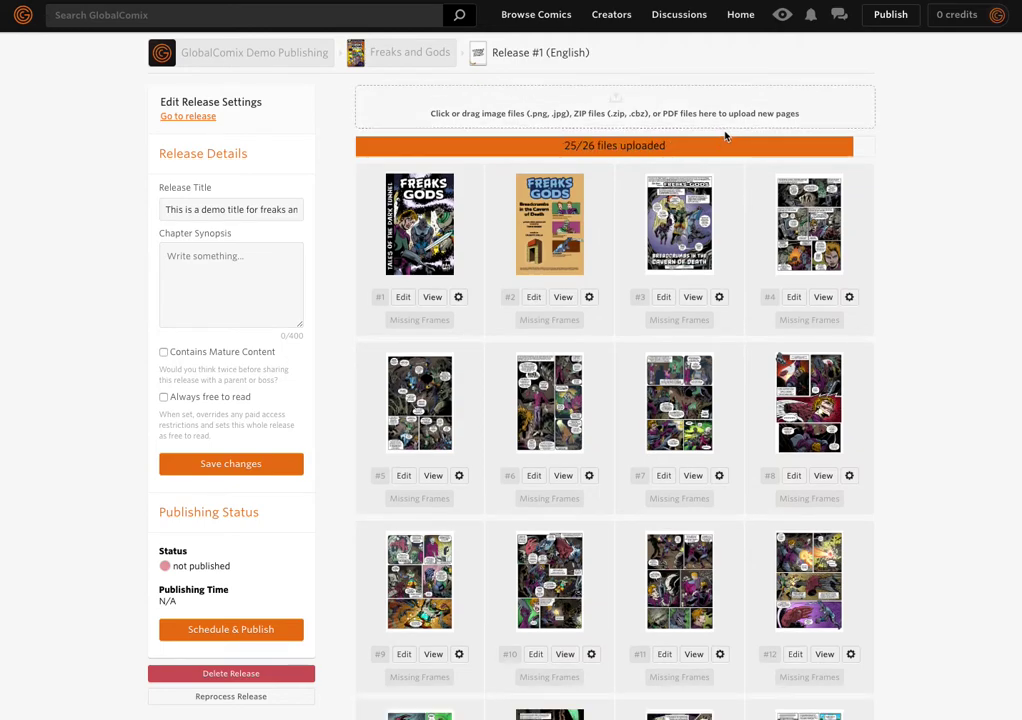
{"action": "scroll", "coordinate": [742, 135], "scroll_direction": "down", "scroll_amount": 2}
{"action": "scroll", "coordinate": [742, 135], "scroll_direction": "down", "scroll_amount": 7}
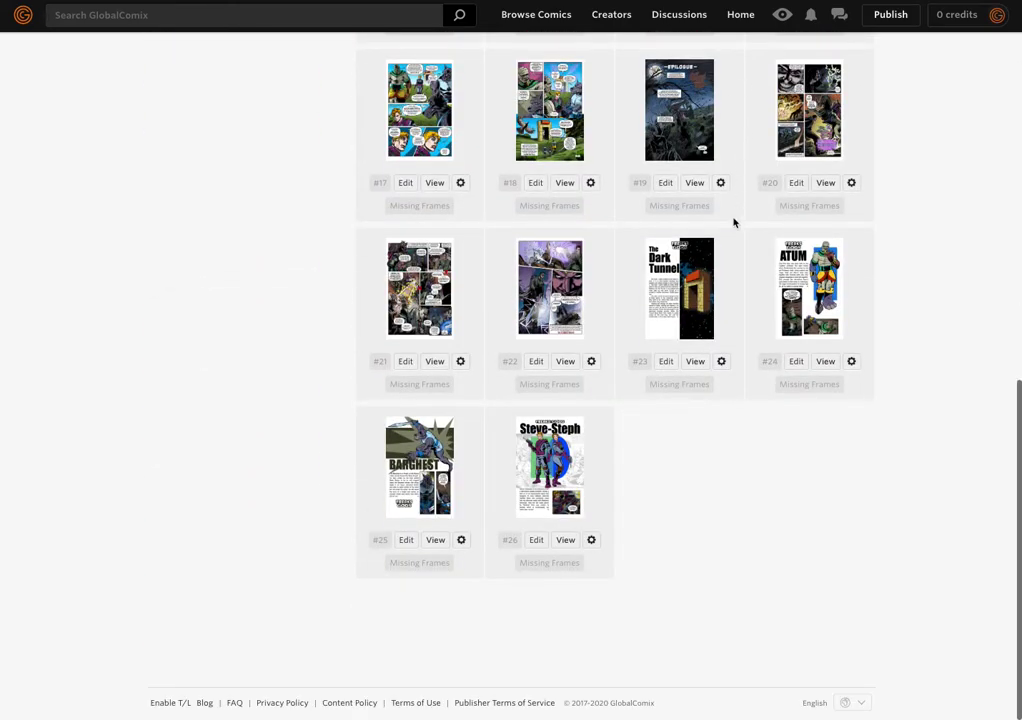
{"action": "scroll", "coordinate": [737, 428], "scroll_direction": "up", "scroll_amount": 2}
{"action": "scroll", "coordinate": [737, 428], "scroll_direction": "up", "scroll_amount": 5}
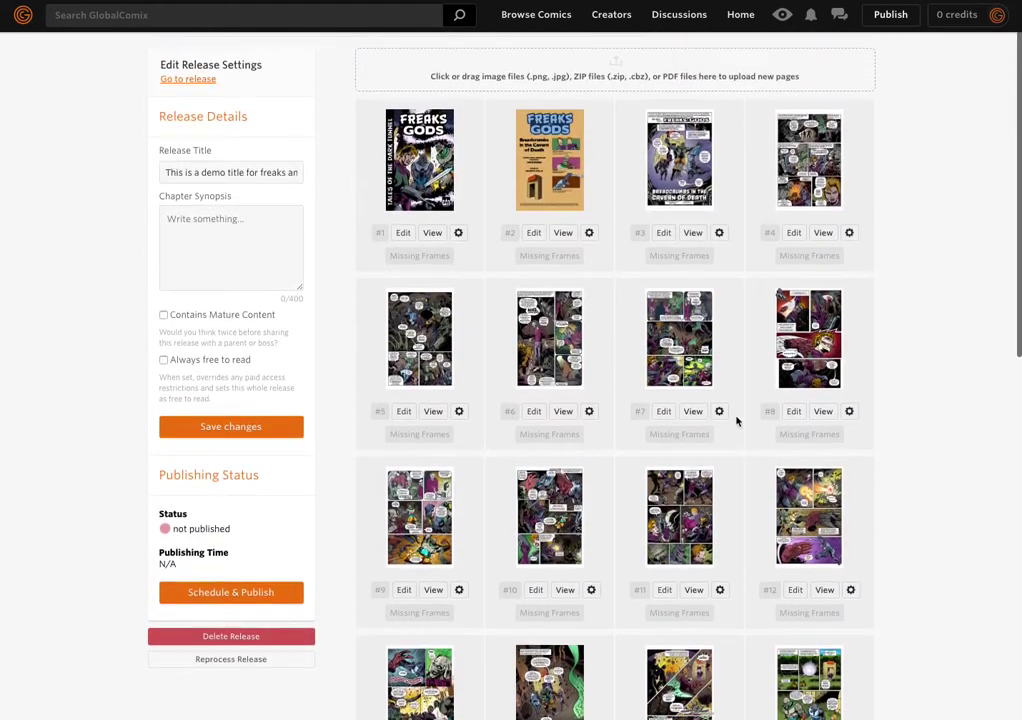
{"action": "scroll", "coordinate": [737, 420], "scroll_direction": "down", "scroll_amount": 7}
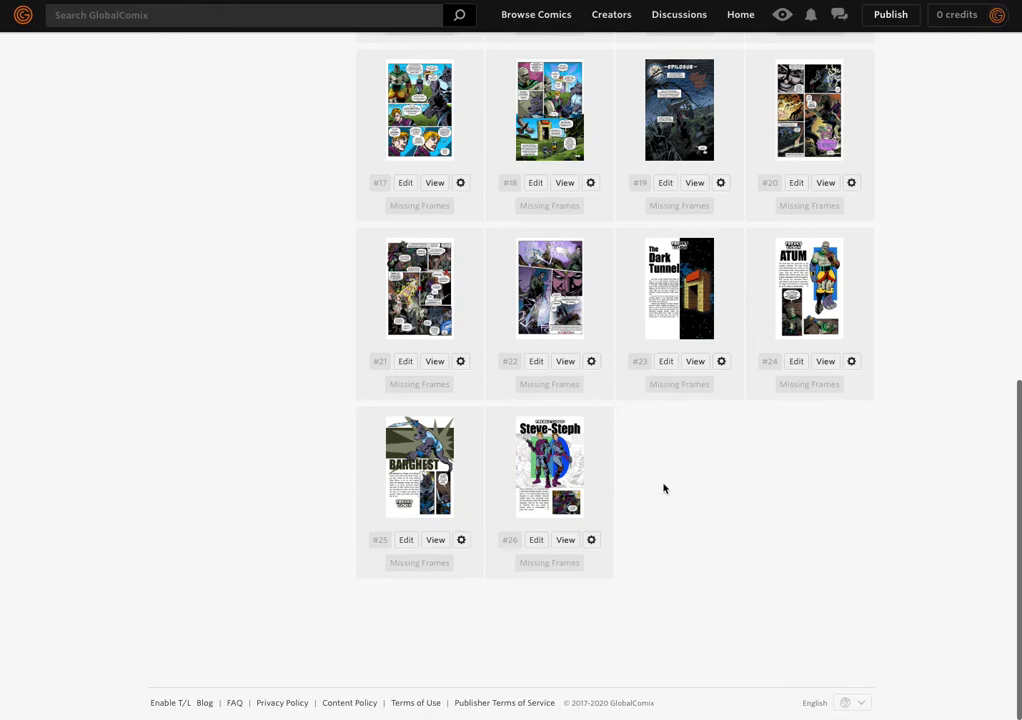
{"action": "scroll", "coordinate": [664, 484], "scroll_direction": "up", "scroll_amount": 10}
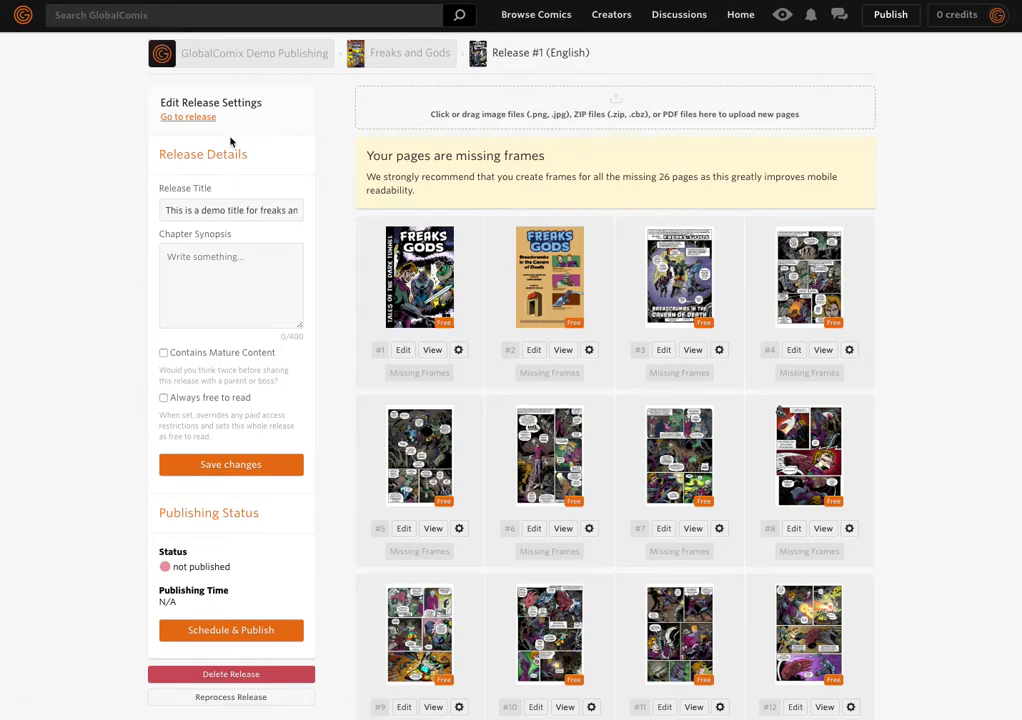
{"action": "scroll", "coordinate": [594, 200], "scroll_direction": "down", "scroll_amount": 2}
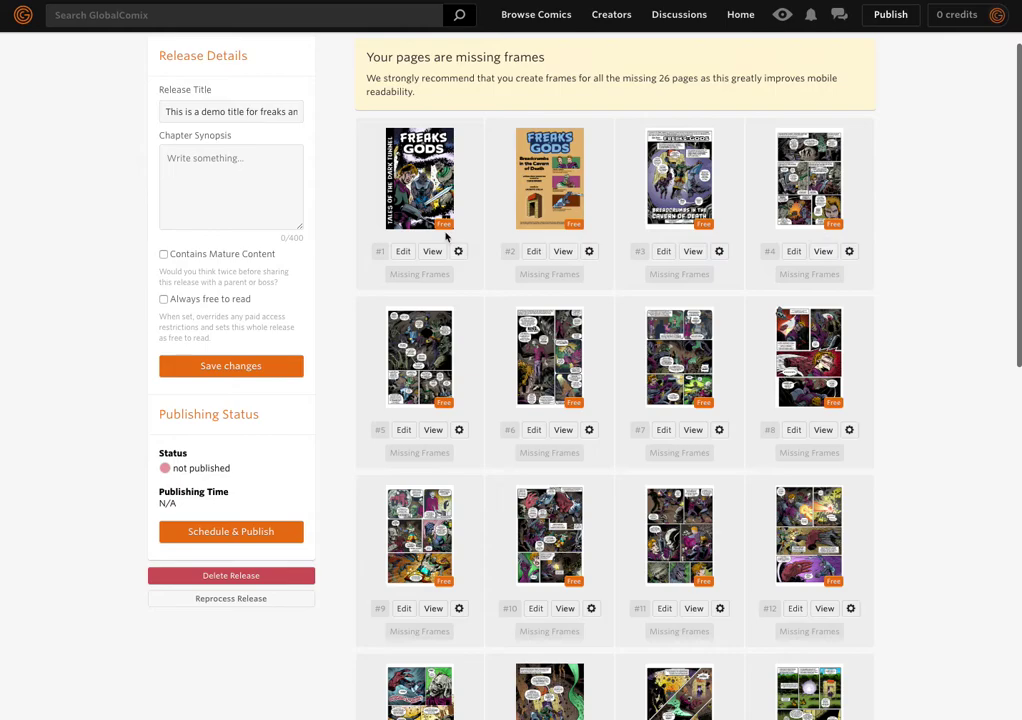
{"action": "scroll", "coordinate": [815, 230], "scroll_direction": "down", "scroll_amount": 5}
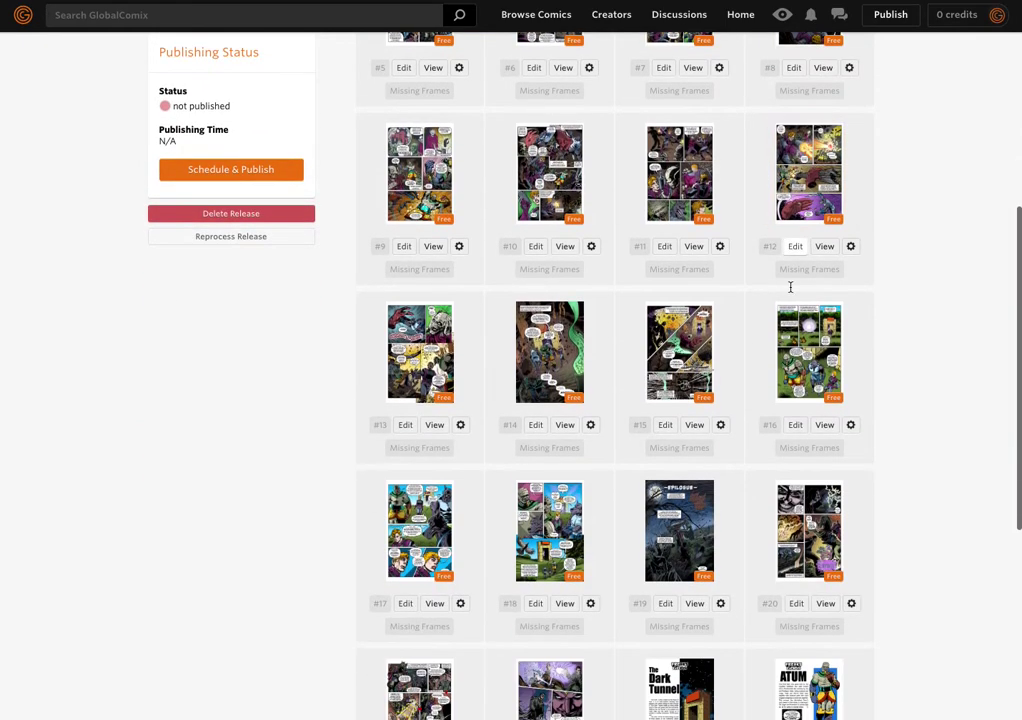
{"action": "scroll", "coordinate": [760, 355], "scroll_direction": "up", "scroll_amount": 6}
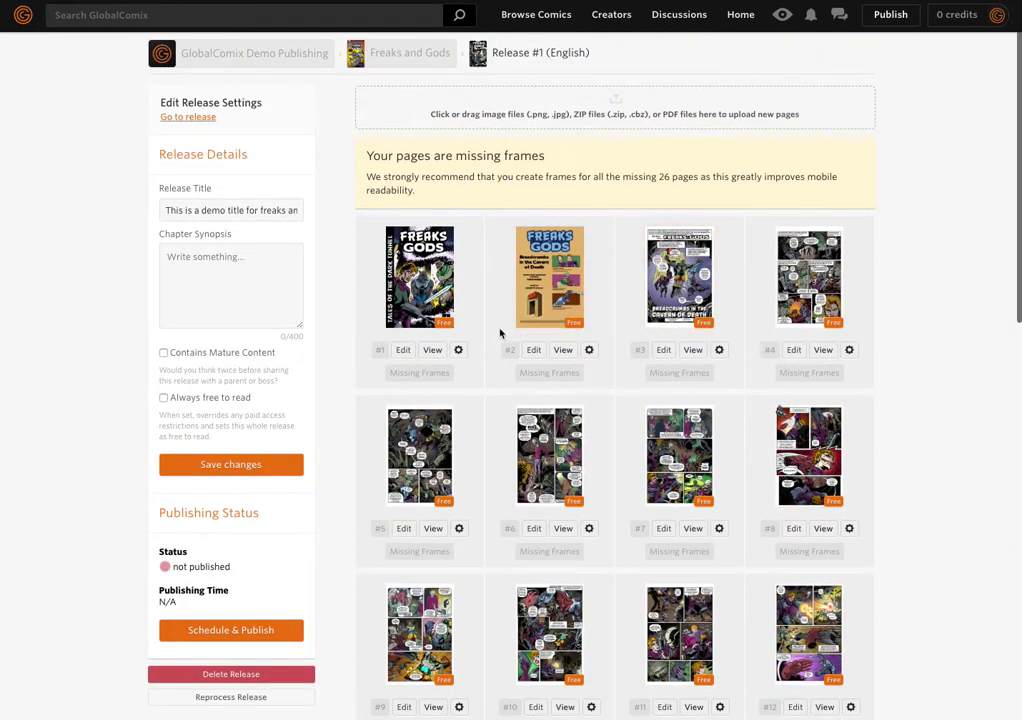
{"action": "scroll", "coordinate": [538, 316], "scroll_direction": "down", "scroll_amount": 10}
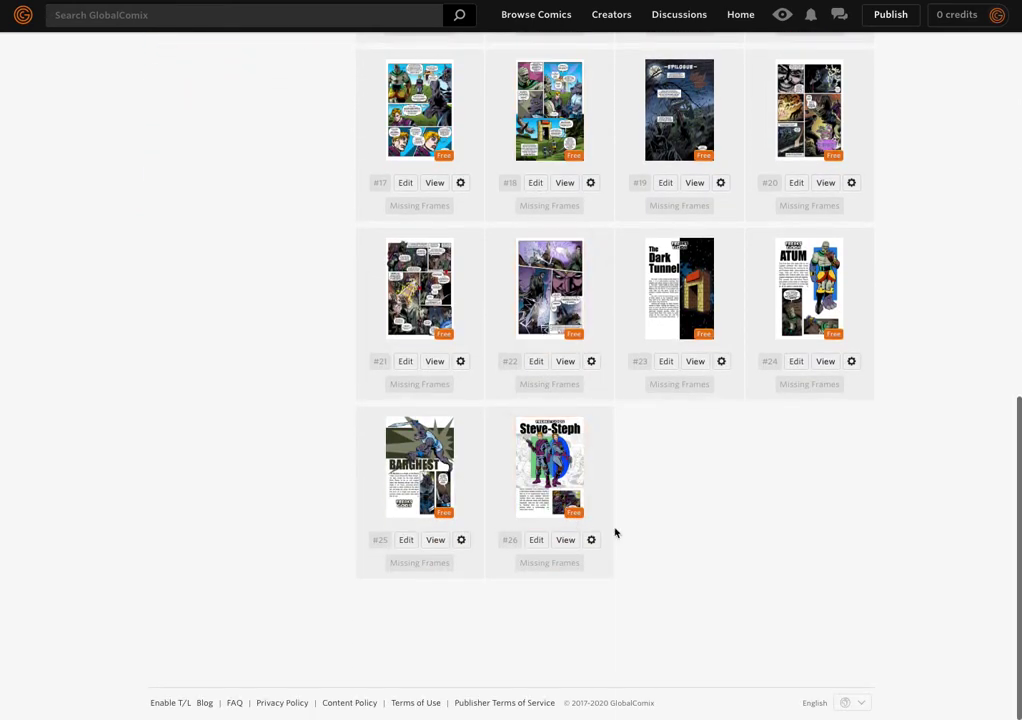
{"action": "scroll", "coordinate": [620, 445], "scroll_direction": "up", "scroll_amount": 10}
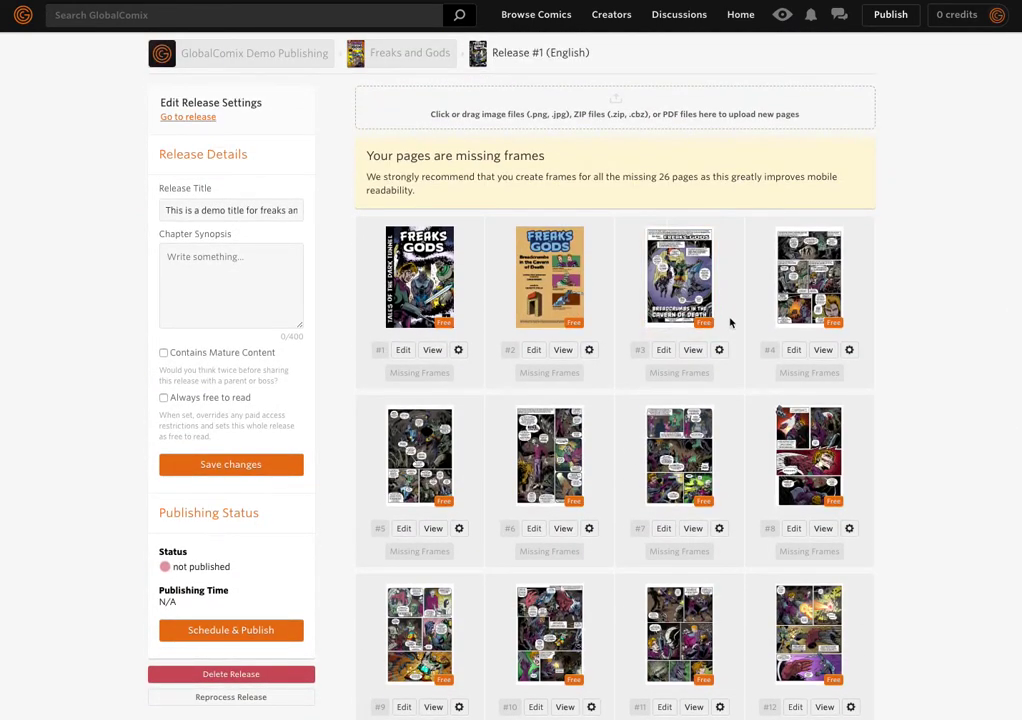
{"action": "mouse_move", "coordinate": [680, 275]}
{"action": "left_mouse_down"}
{"action": "mouse_move", "coordinate": [565, 275]}
{"action": "mouse_move", "coordinate": [675, 269]}
{"action": "left_mouse_up"}
- Go from the Freaks and Gods overview to its Advanced settings and review them
{"action": "left_click", "coordinate": [402, 57]}
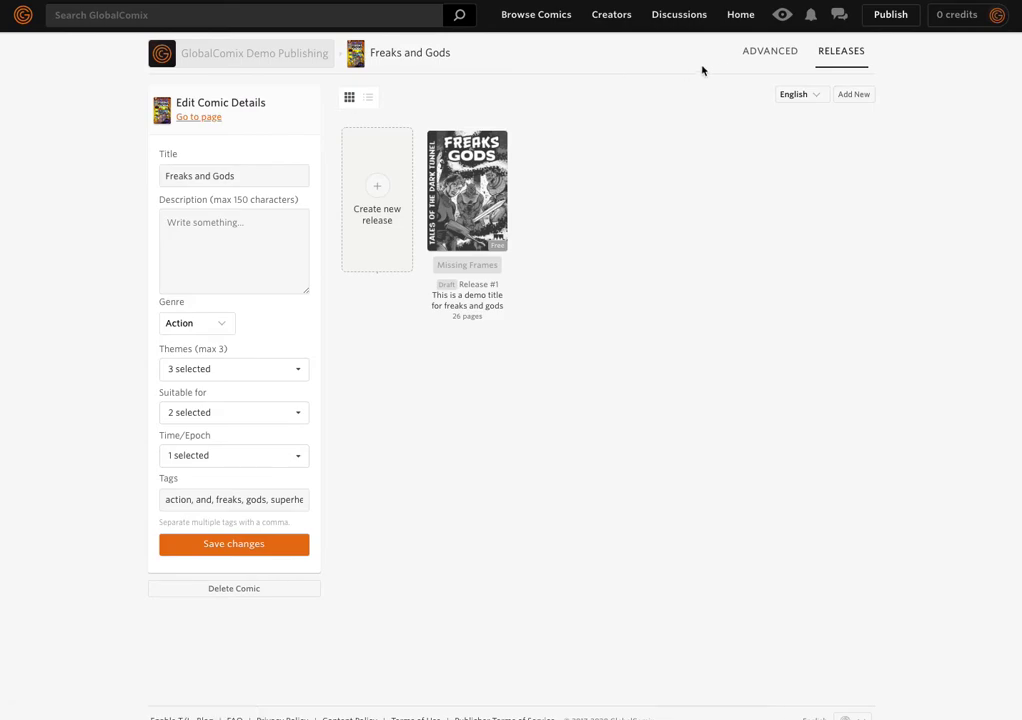
{"action": "left_click", "coordinate": [772, 56]}
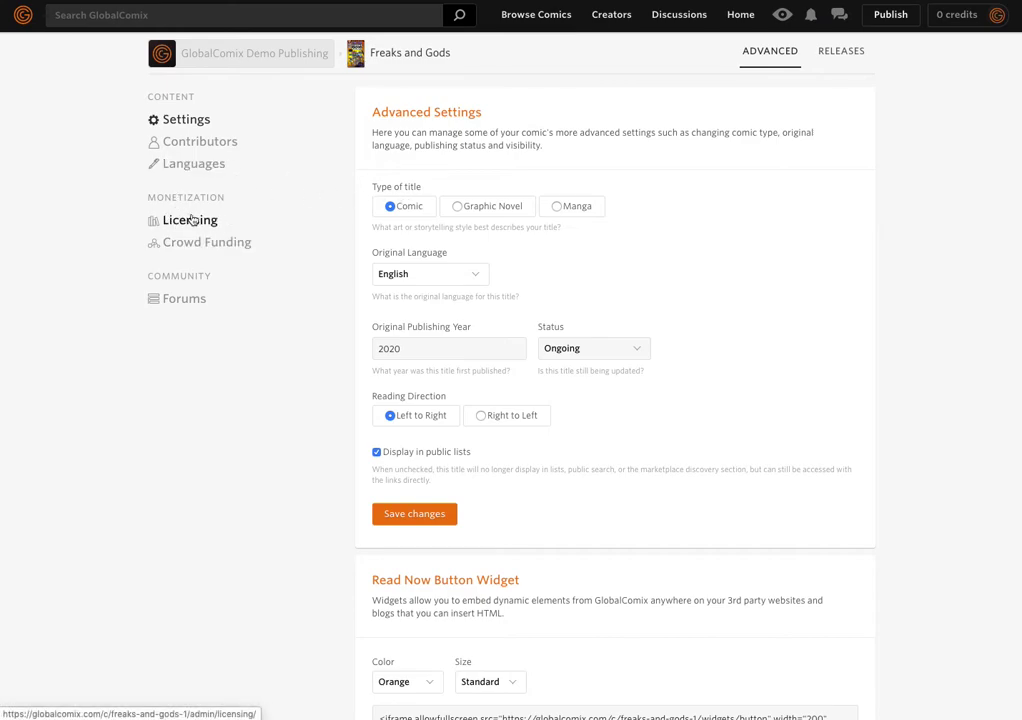
{"action": "scroll", "coordinate": [199, 220], "scroll_direction": "down", "scroll_amount": 1}
{"action": "scroll", "coordinate": [198, 221], "scroll_direction": "up", "scroll_amount": 1}
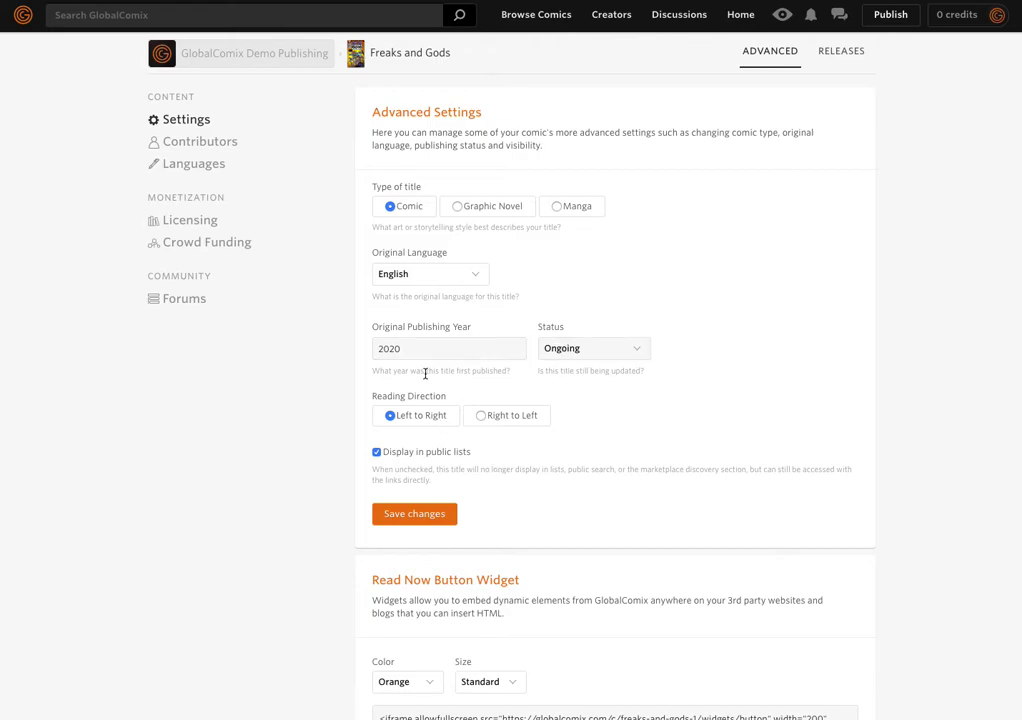
- In Licensing, make the first 3 pages of each release free and save
{"action": "left_click", "coordinate": [190, 222]}
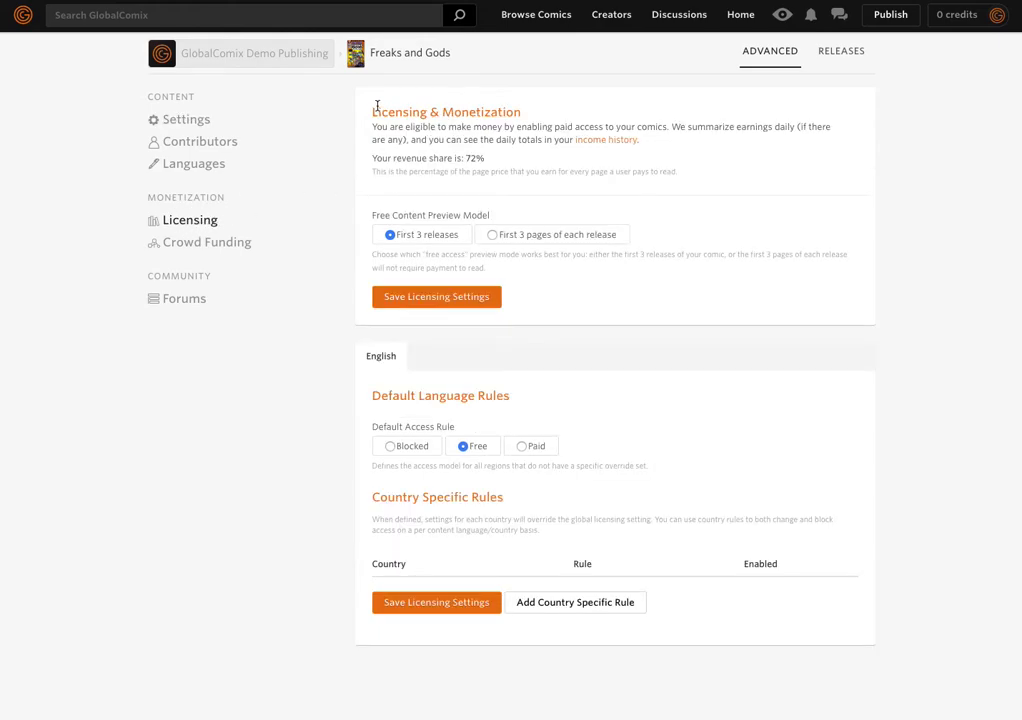
{"action": "left_click_drag", "start_coordinate": [374, 110], "coordinate": [592, 147]}
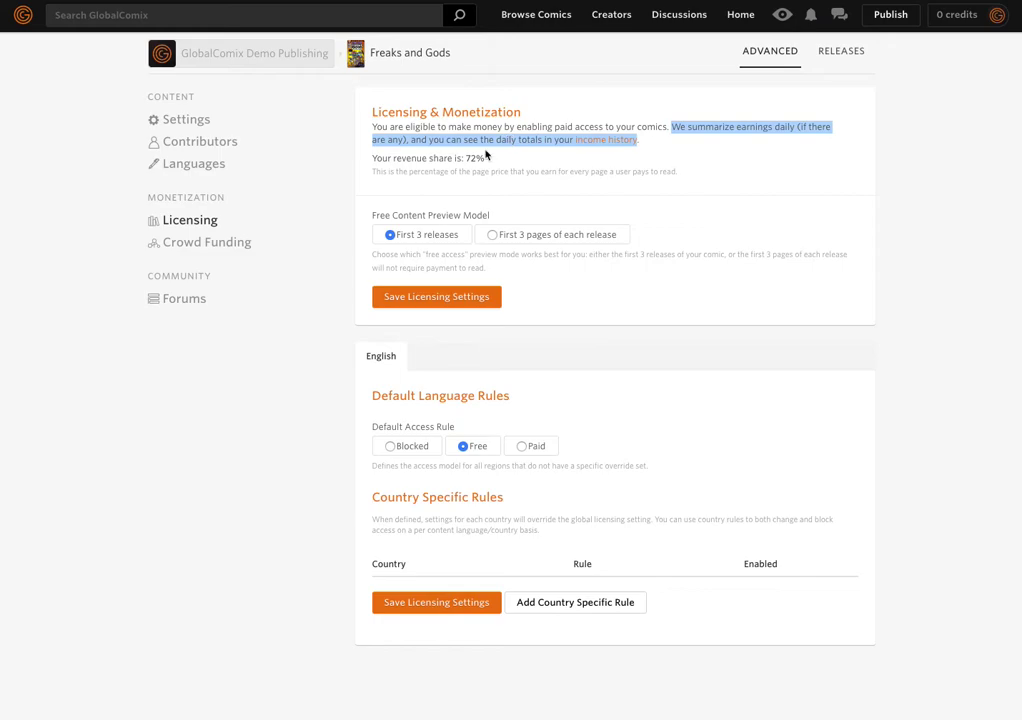
{"action": "left_click_drag", "start_coordinate": [486, 155], "coordinate": [378, 155]}
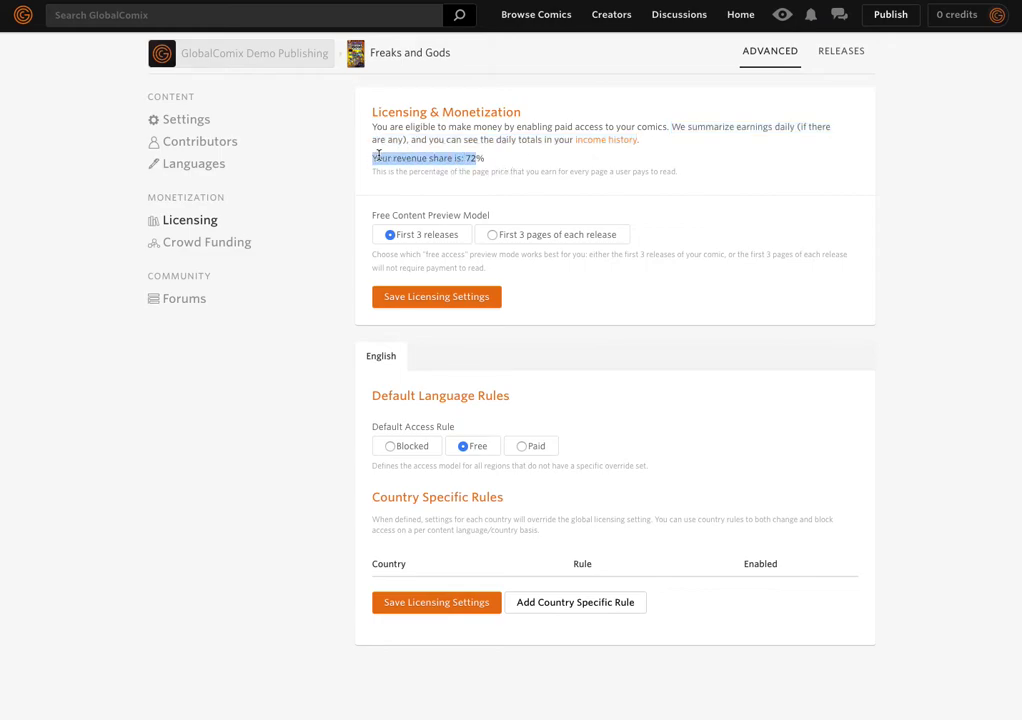
{"action": "left_click", "coordinate": [380, 158]}
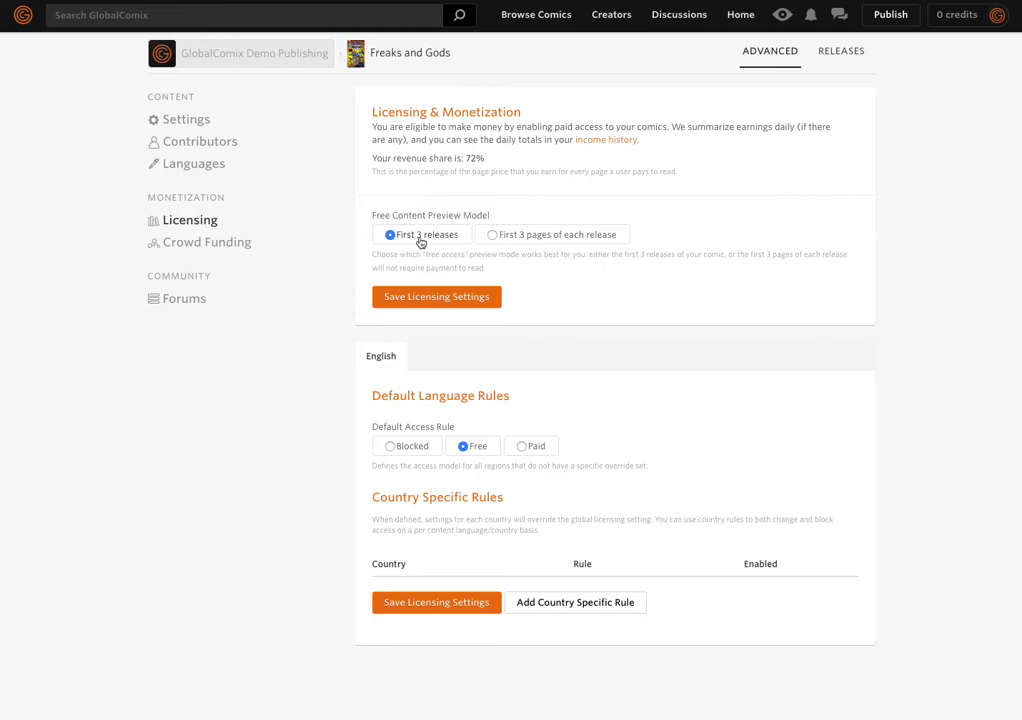
{"action": "left_click", "coordinate": [526, 238]}
{"action": "left_click", "coordinate": [463, 299]}
- Set the Default Access Rule to Paid, save it, and return to the releases list
{"action": "left_click_drag", "start_coordinate": [370, 395], "coordinate": [419, 368]}
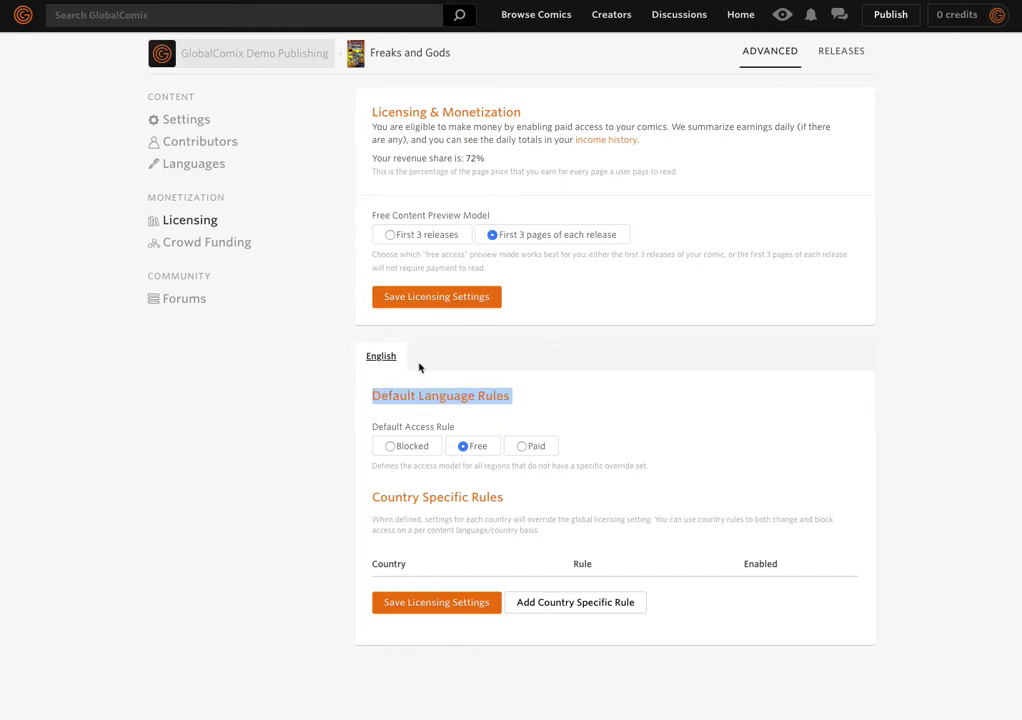
{"action": "left_click", "coordinate": [535, 450]}
{"action": "left_click", "coordinate": [534, 453]}
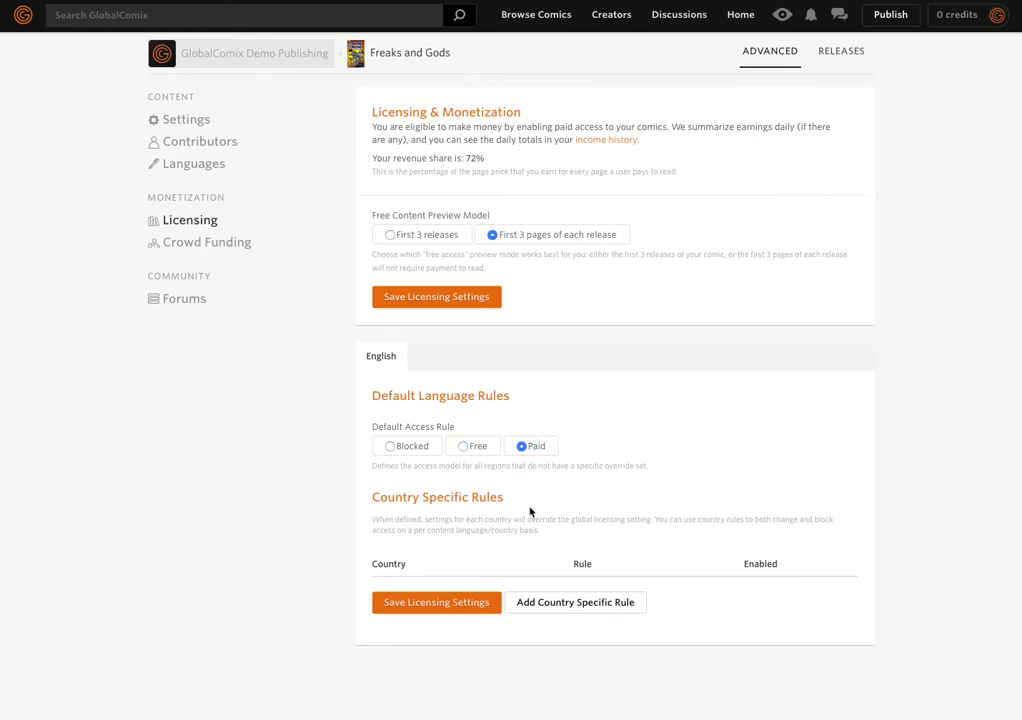
{"action": "left_click", "coordinate": [446, 605]}
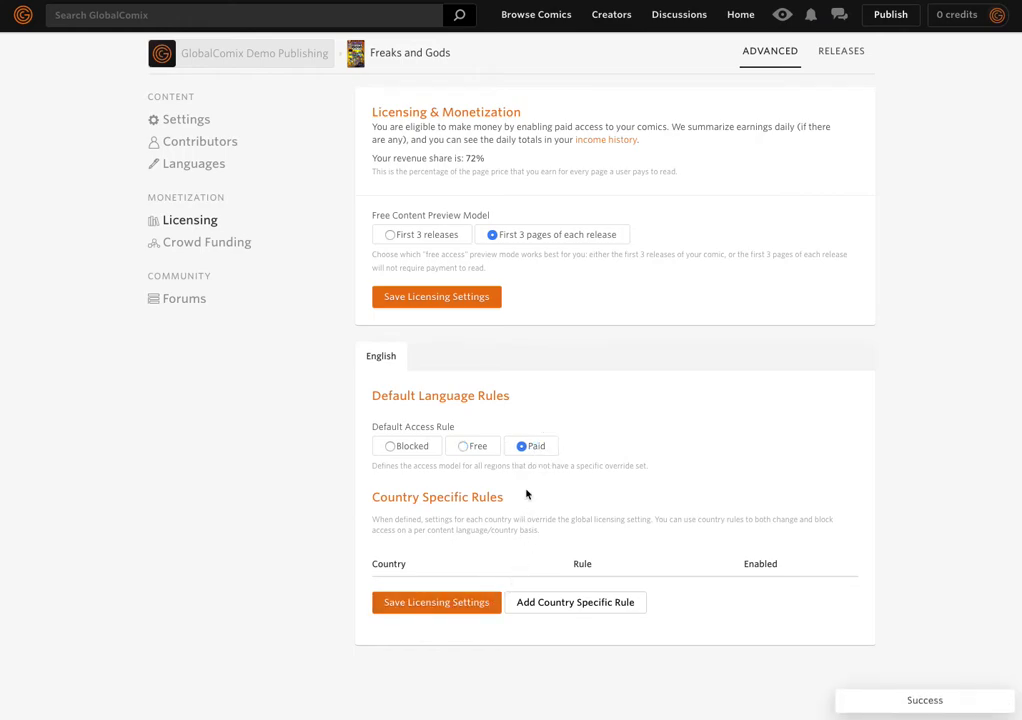
{"action": "left_click", "coordinate": [841, 52]}
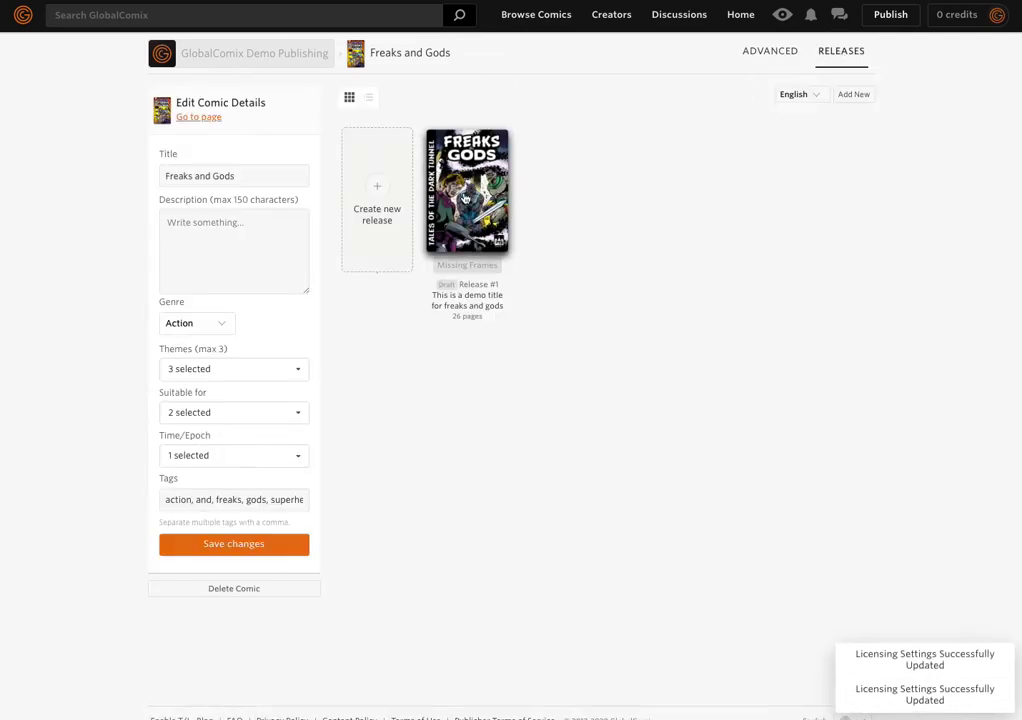
- Open Release #1's page grid and scroll through it to check the Free badges
{"action": "left_click", "coordinate": [500, 198]}
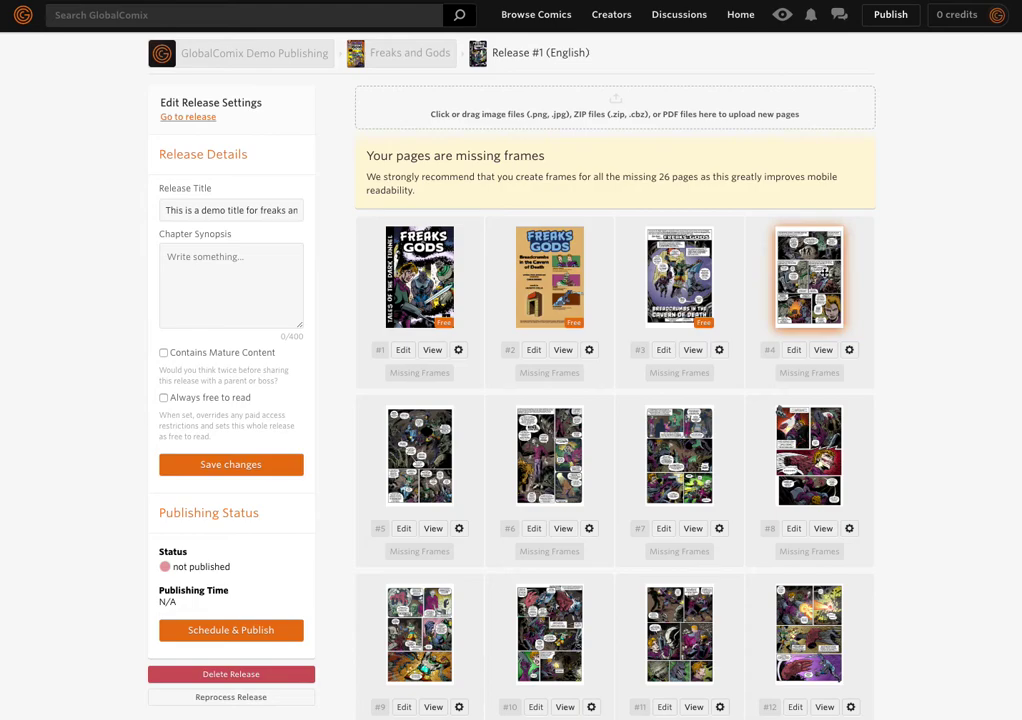
{"action": "scroll", "coordinate": [813, 413], "scroll_direction": "down", "scroll_amount": 9}
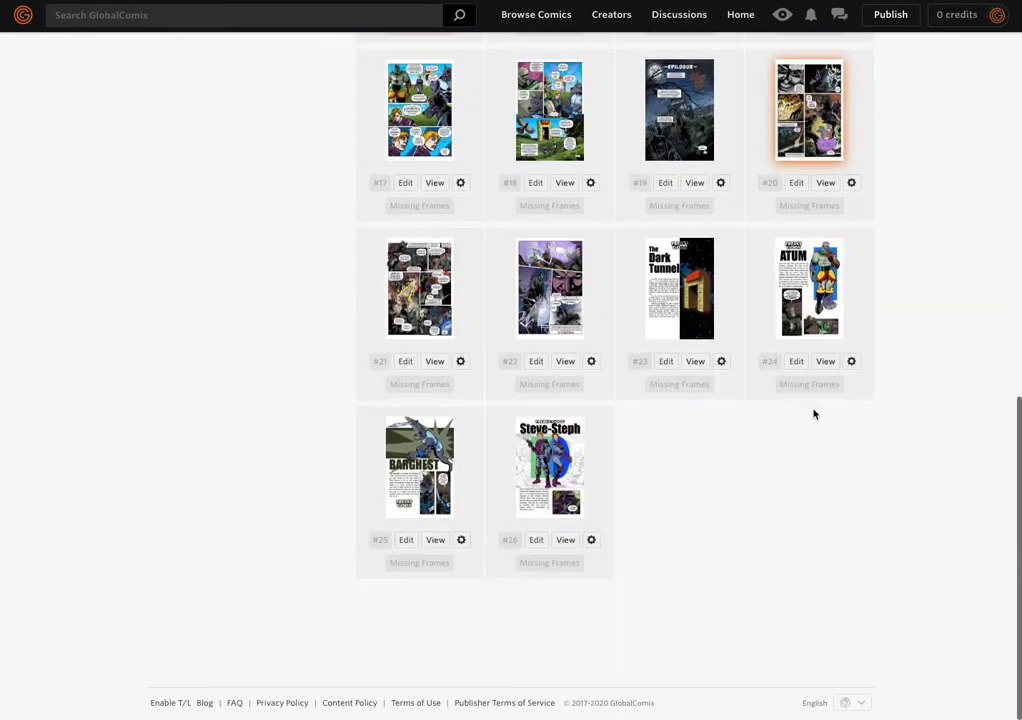
{"action": "scroll", "coordinate": [813, 413], "scroll_direction": "up", "scroll_amount": 10}
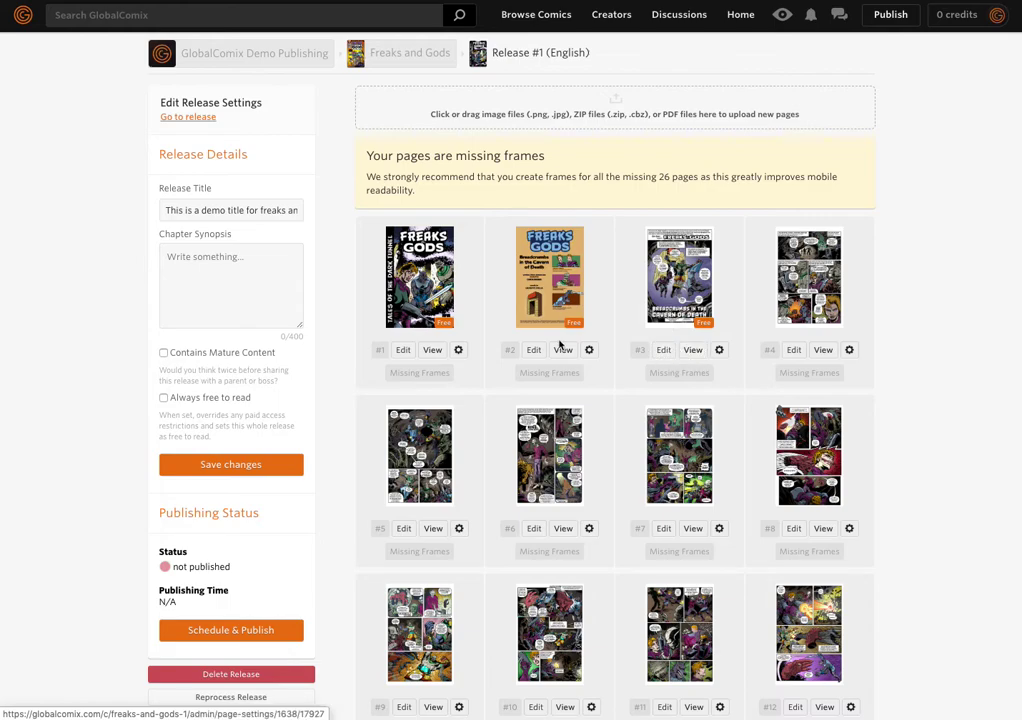
{"action": "left_click", "coordinate": [694, 351]}
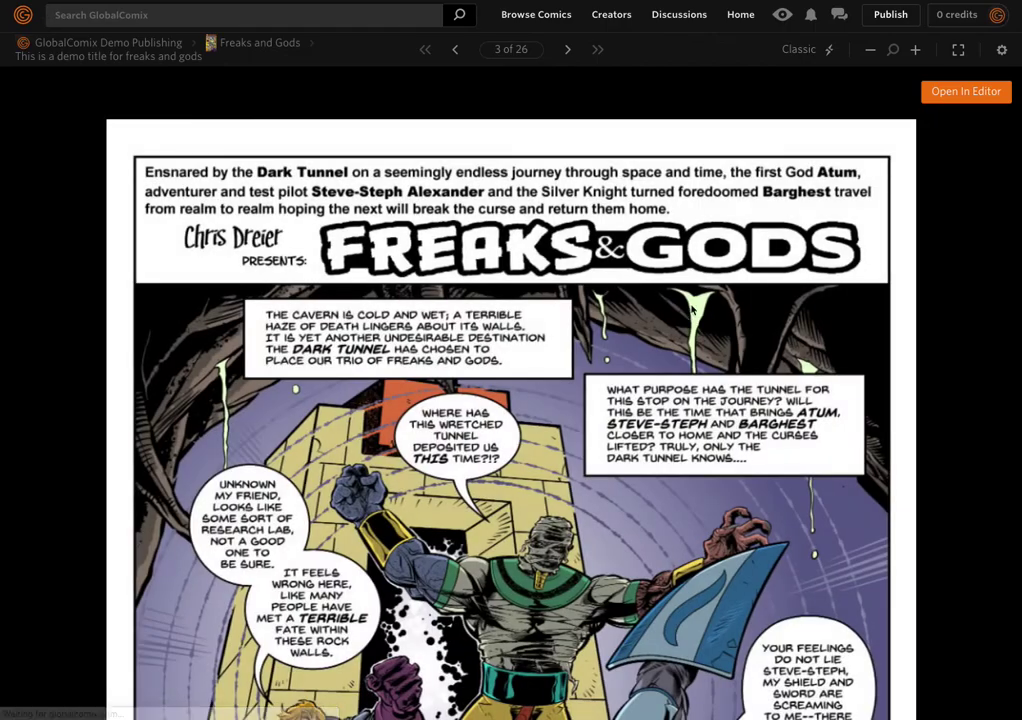
{"action": "scroll", "coordinate": [690, 310], "scroll_direction": "down", "scroll_amount": 6}
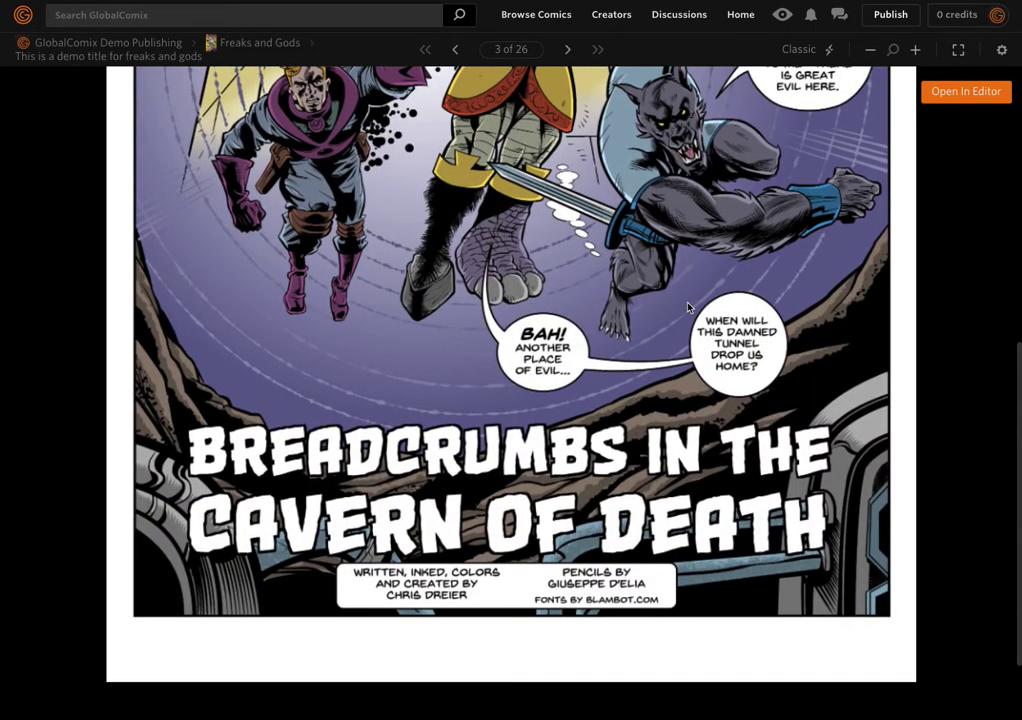
{"action": "key", "text": "Right"}
{"action": "scroll", "coordinate": [548, 279], "scroll_direction": "down", "scroll_amount": 5}
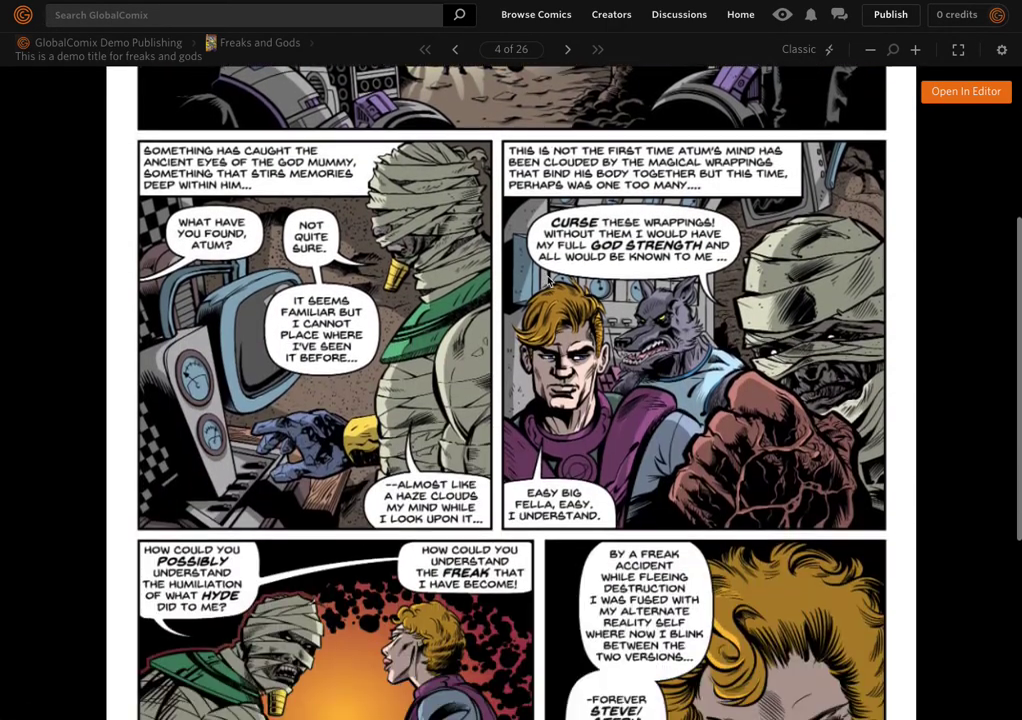
{"action": "scroll", "coordinate": [548, 280], "scroll_direction": "down", "scroll_amount": 2}
{"action": "scroll", "coordinate": [548, 279], "scroll_direction": "up", "scroll_amount": 7}
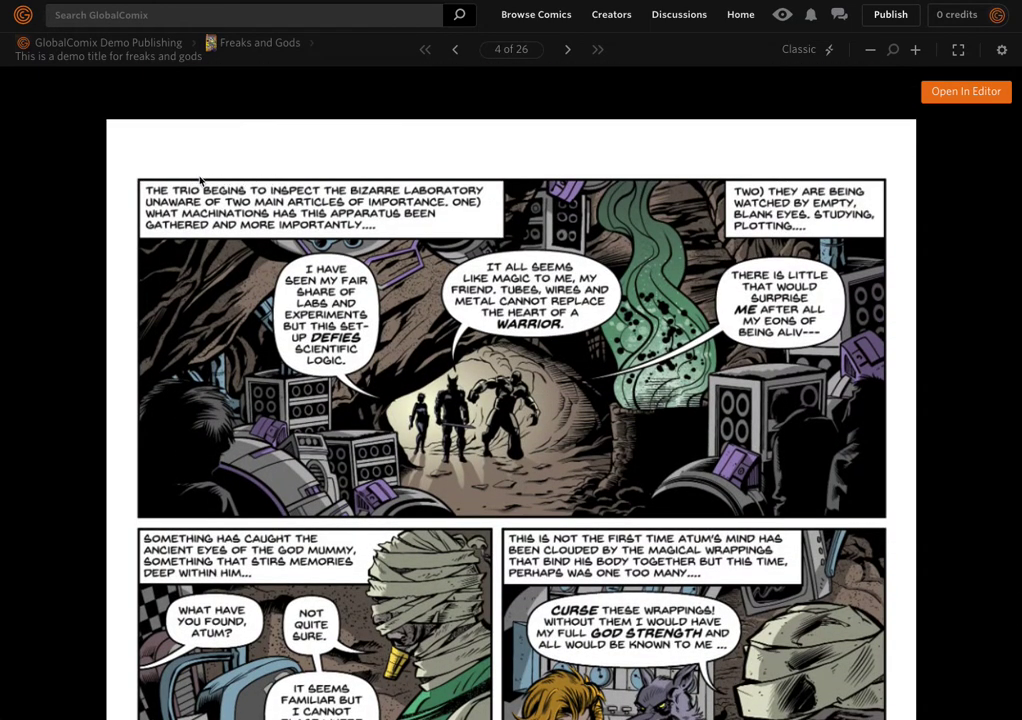
{"action": "scroll", "coordinate": [613, 259], "scroll_direction": "down", "scroll_amount": 7}
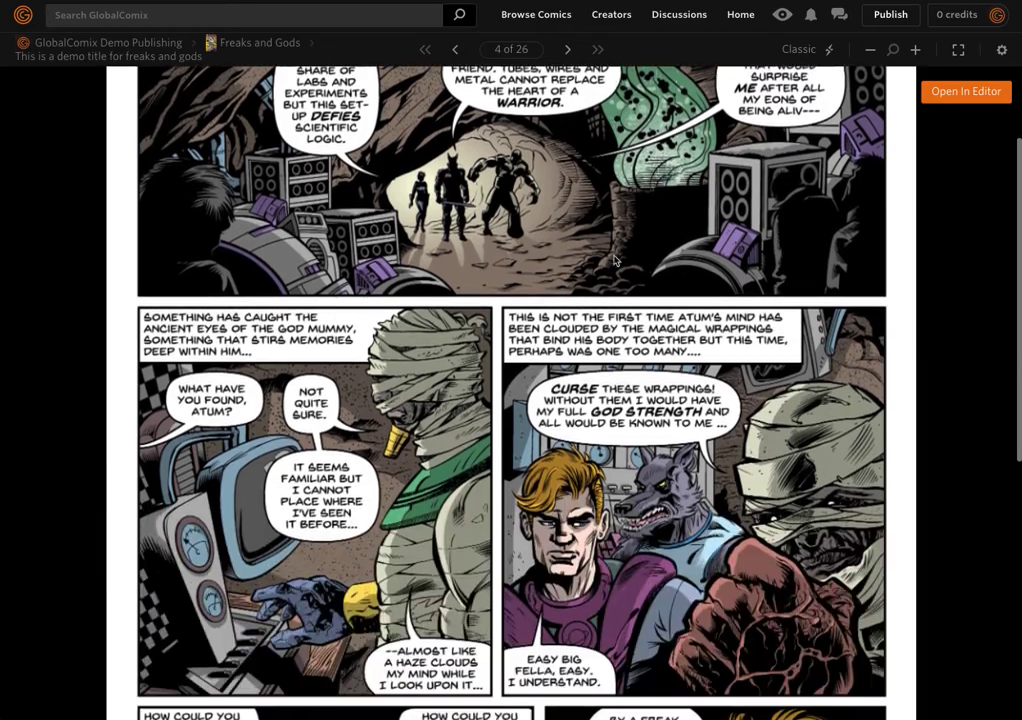
{"action": "scroll", "coordinate": [620, 267], "scroll_direction": "up", "scroll_amount": 2}
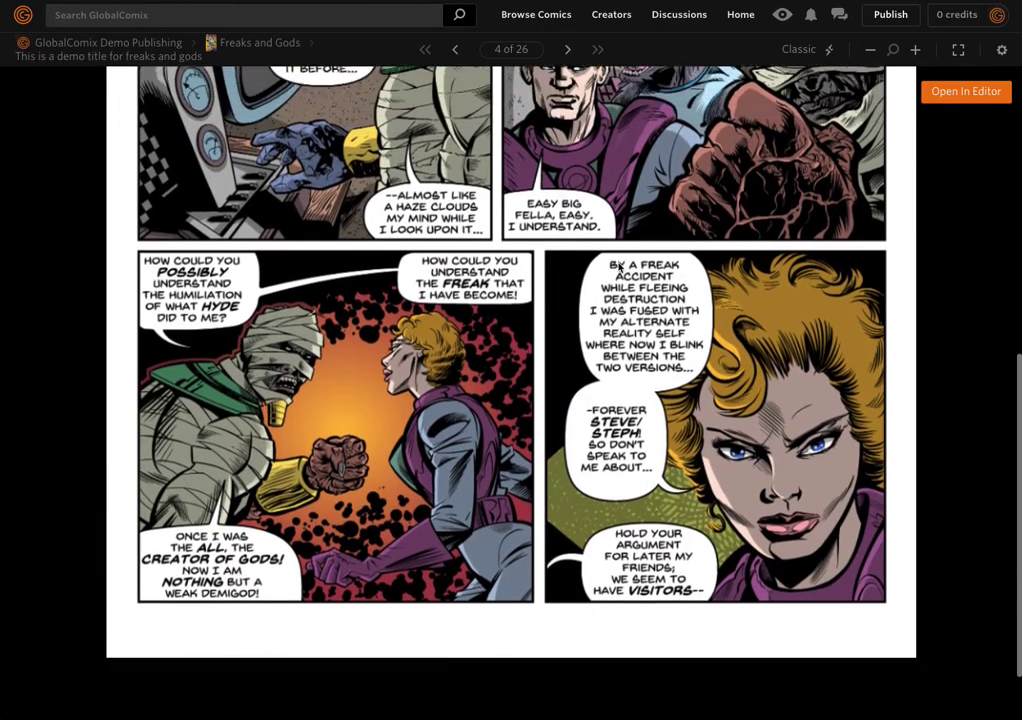
{"action": "scroll", "coordinate": [633, 238], "scroll_direction": "up", "scroll_amount": 1}
{"action": "scroll", "coordinate": [633, 238], "scroll_direction": "up", "scroll_amount": 6}
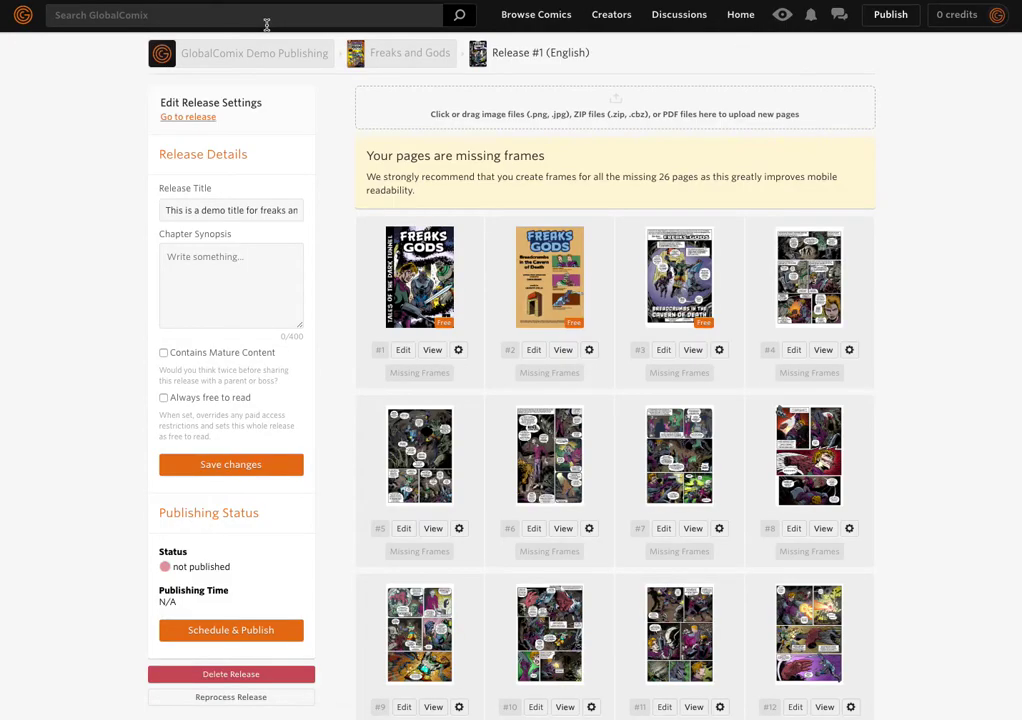
{"action": "scroll", "coordinate": [345, 232], "scroll_direction": "down", "scroll_amount": 1}
{"action": "scroll", "coordinate": [368, 221], "scroll_direction": "up", "scroll_amount": 1}
{"action": "scroll", "coordinate": [876, 198], "scroll_direction": "down", "scroll_amount": 5}
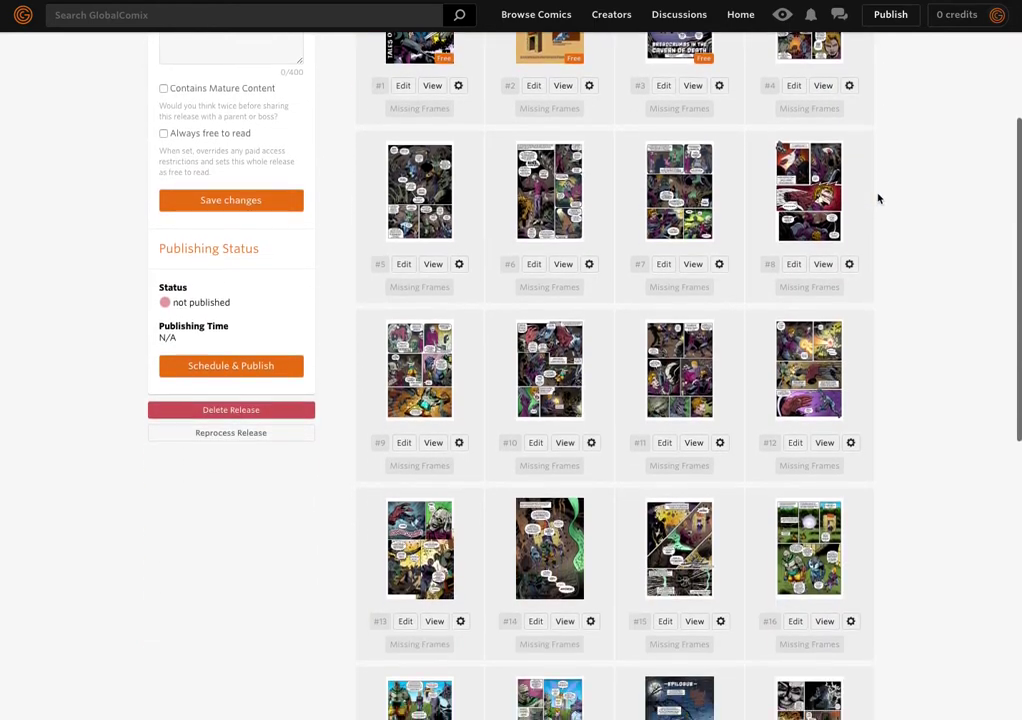
{"action": "scroll", "coordinate": [876, 198], "scroll_direction": "up", "scroll_amount": 3}
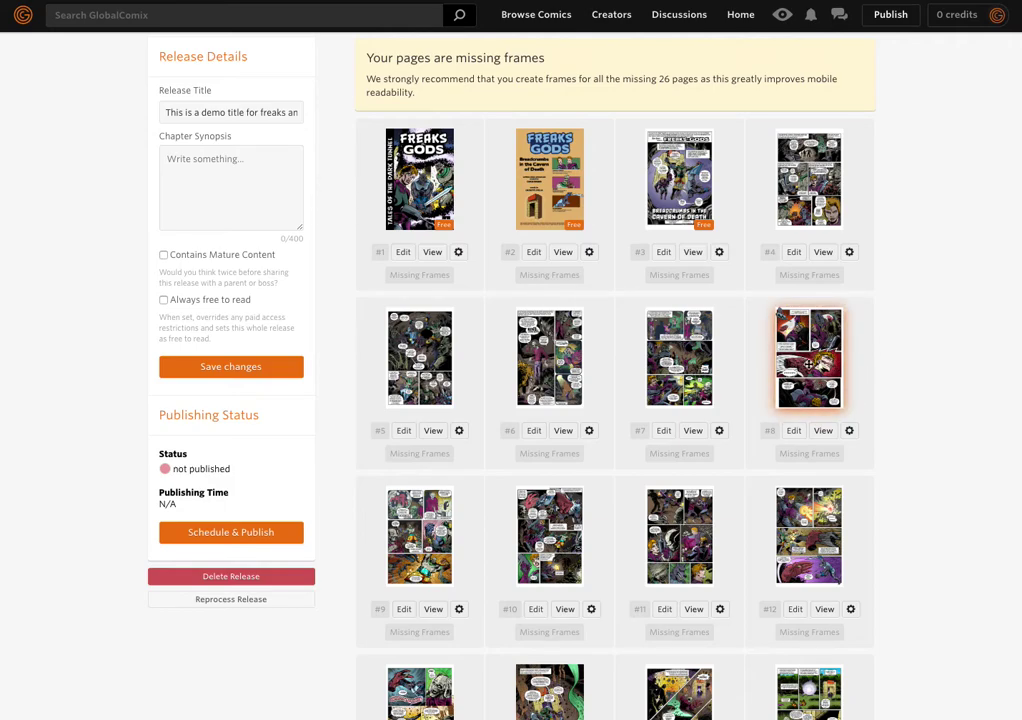
{"action": "scroll", "coordinate": [818, 314], "scroll_direction": "up", "scroll_amount": 1}
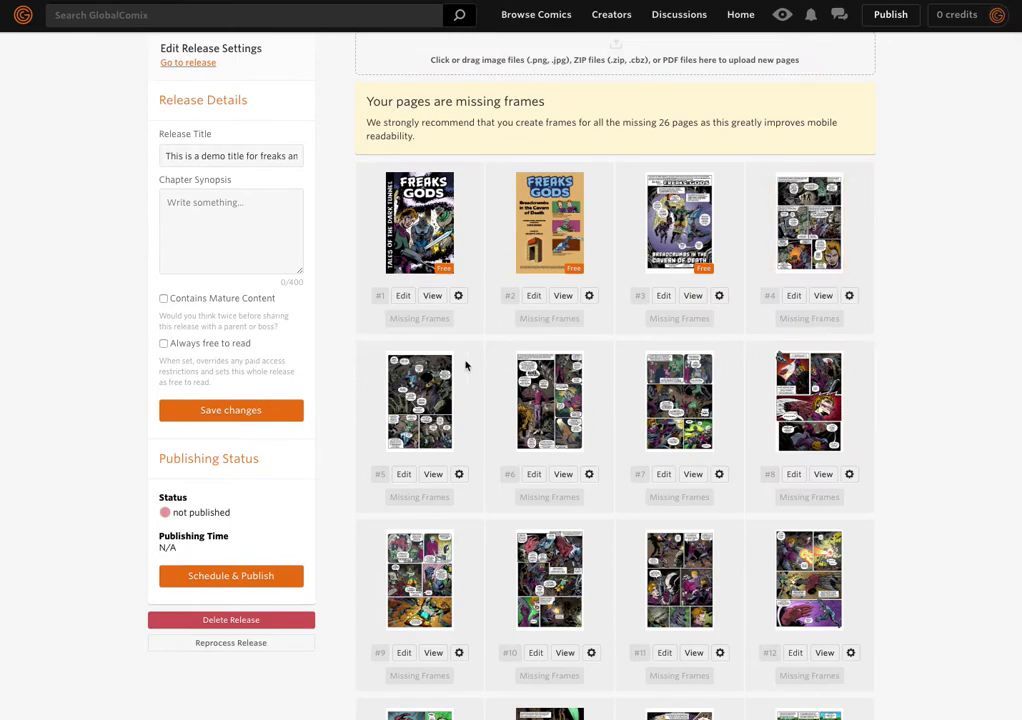
- Set pages 4 and 5 to 'Always free to read' and save each
{"action": "left_click", "coordinate": [849, 296]}
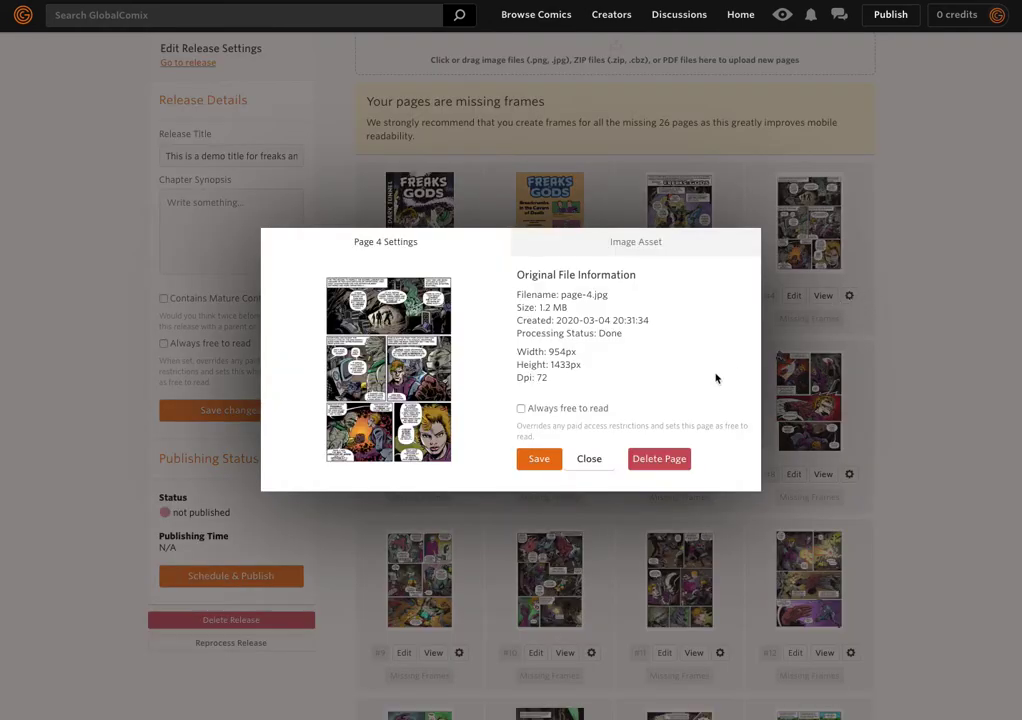
{"action": "left_click", "coordinate": [558, 409]}
{"action": "left_click", "coordinate": [539, 459]}
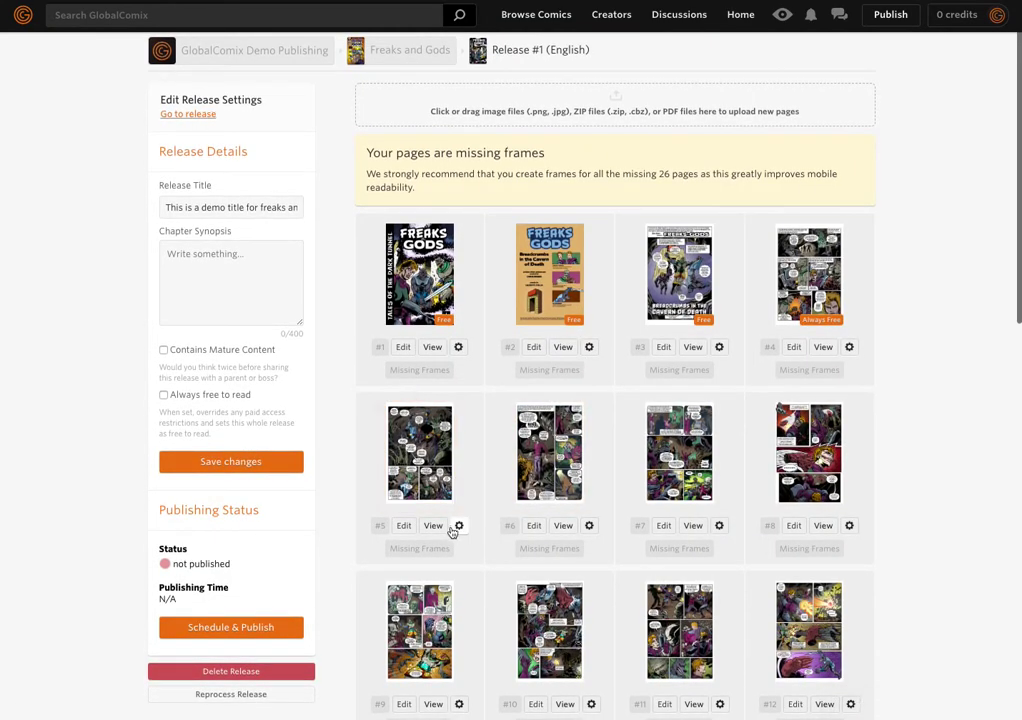
{"action": "left_click", "coordinate": [457, 528]}
{"action": "double_click", "coordinate": [554, 412]}
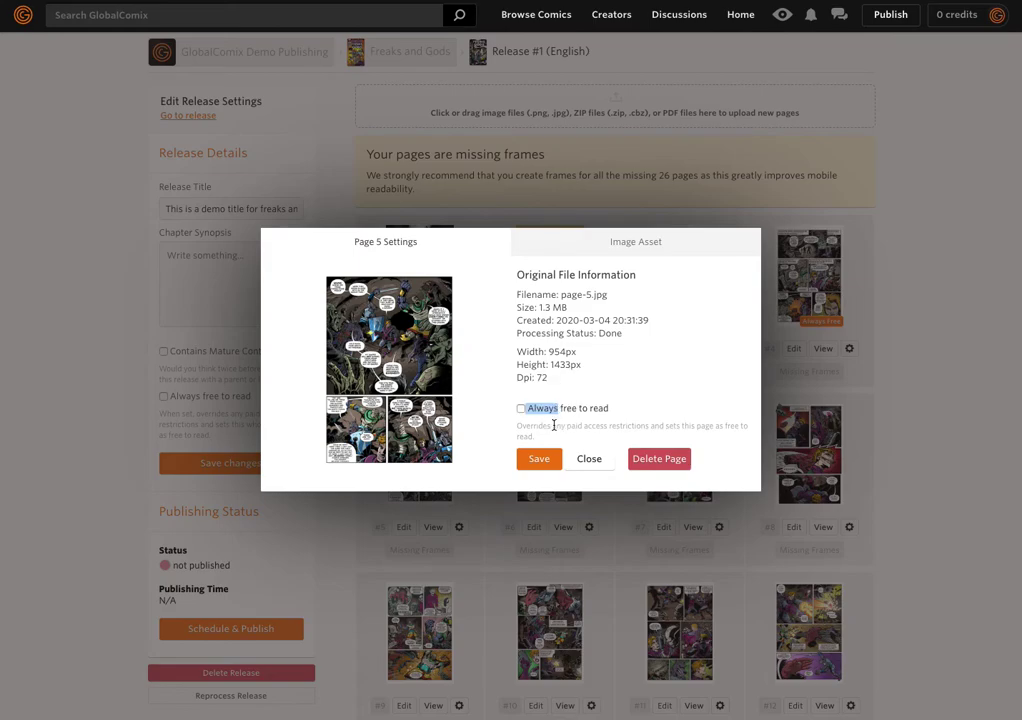
{"action": "left_click", "coordinate": [554, 410]}
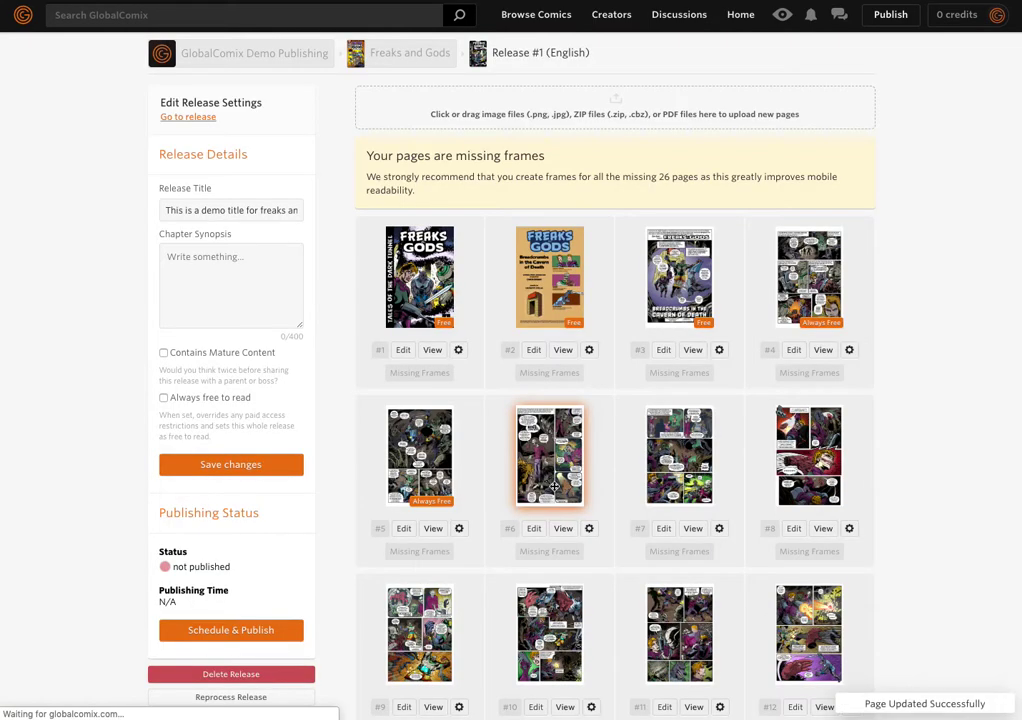
{"action": "left_click", "coordinate": [589, 527]}
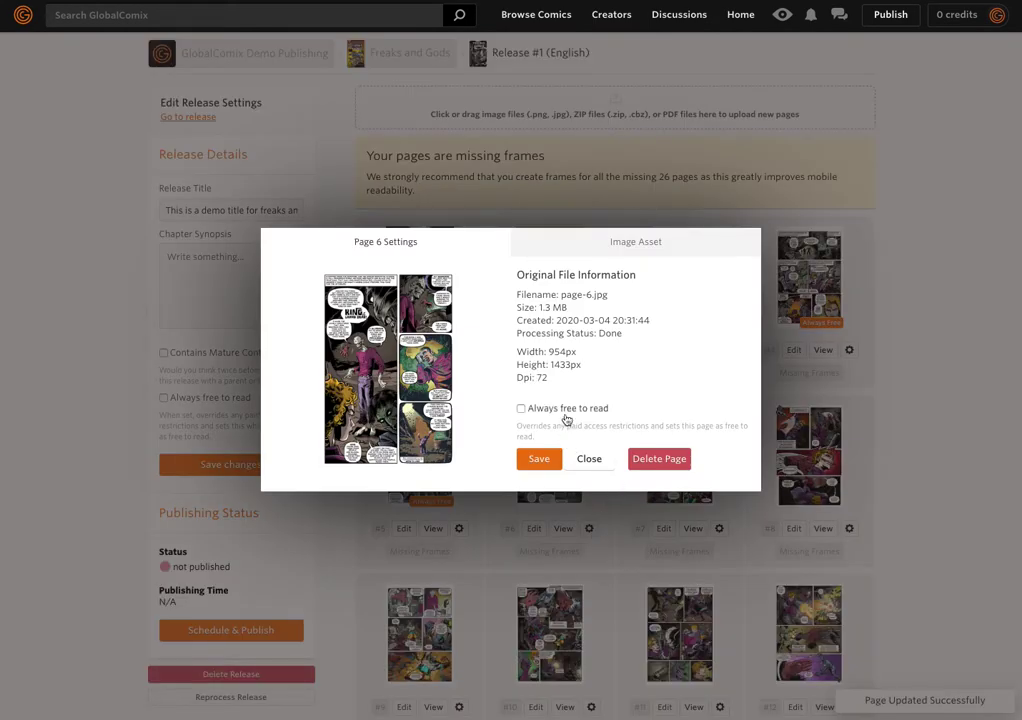
- Set pages 6, 7 and 8 to 'Always free to read' as well
{"action": "left_click", "coordinate": [520, 408]}
{"action": "left_click", "coordinate": [540, 458]}
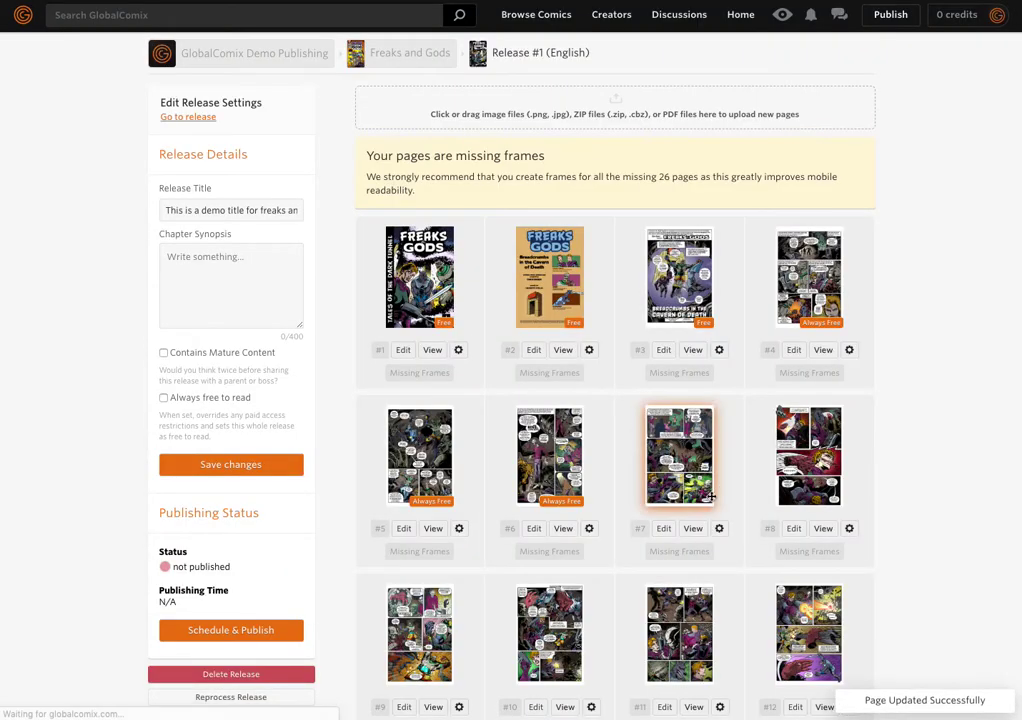
{"action": "left_click", "coordinate": [719, 528]}
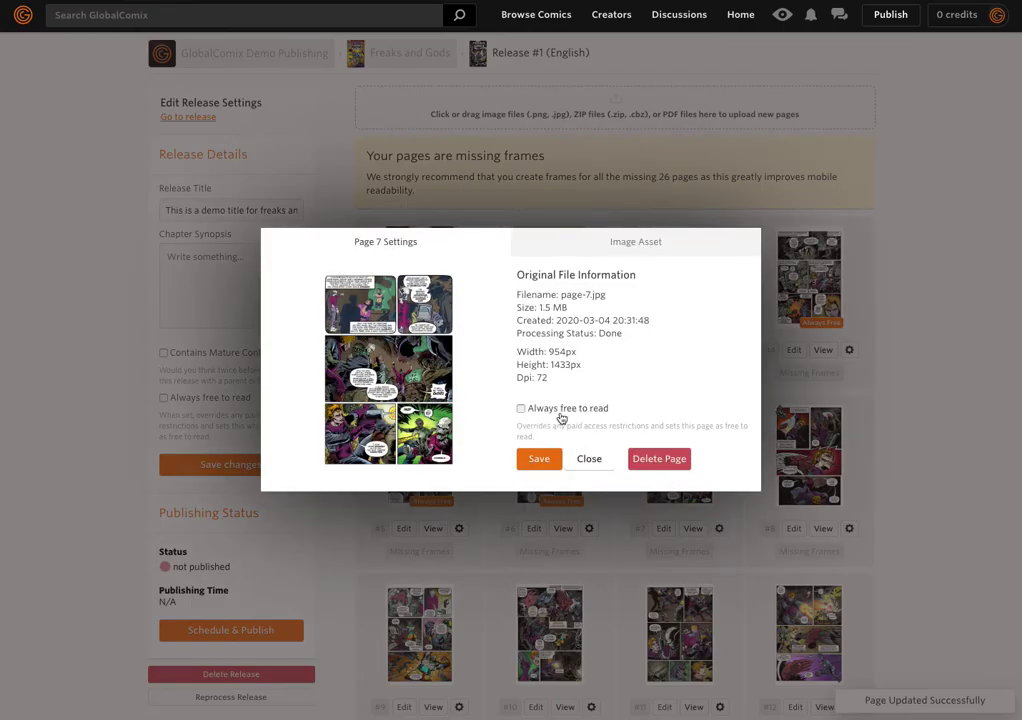
{"action": "left_click", "coordinate": [520, 408]}
{"action": "left_click", "coordinate": [536, 457]}
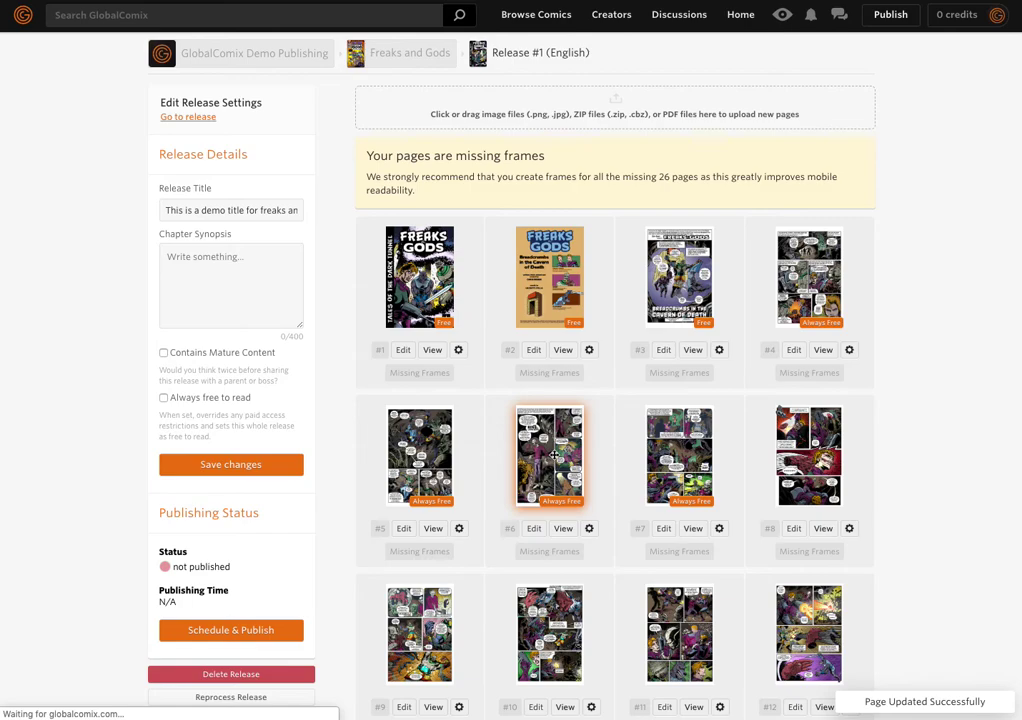
{"action": "left_click", "coordinate": [849, 528]}
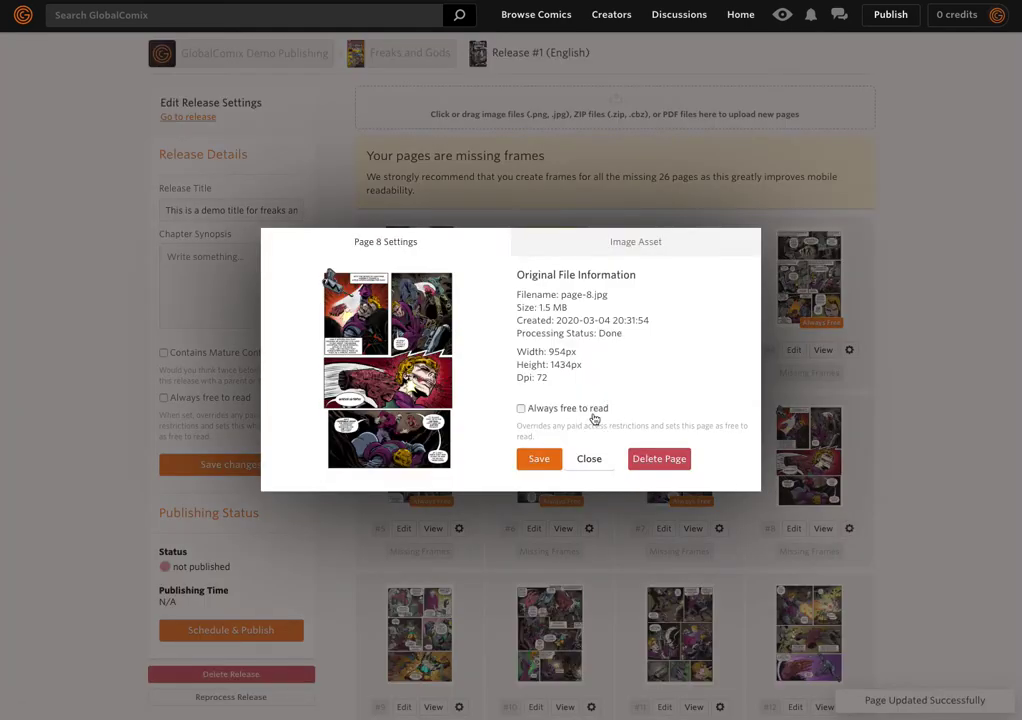
{"action": "left_click", "coordinate": [520, 408]}
{"action": "left_click", "coordinate": [545, 458]}
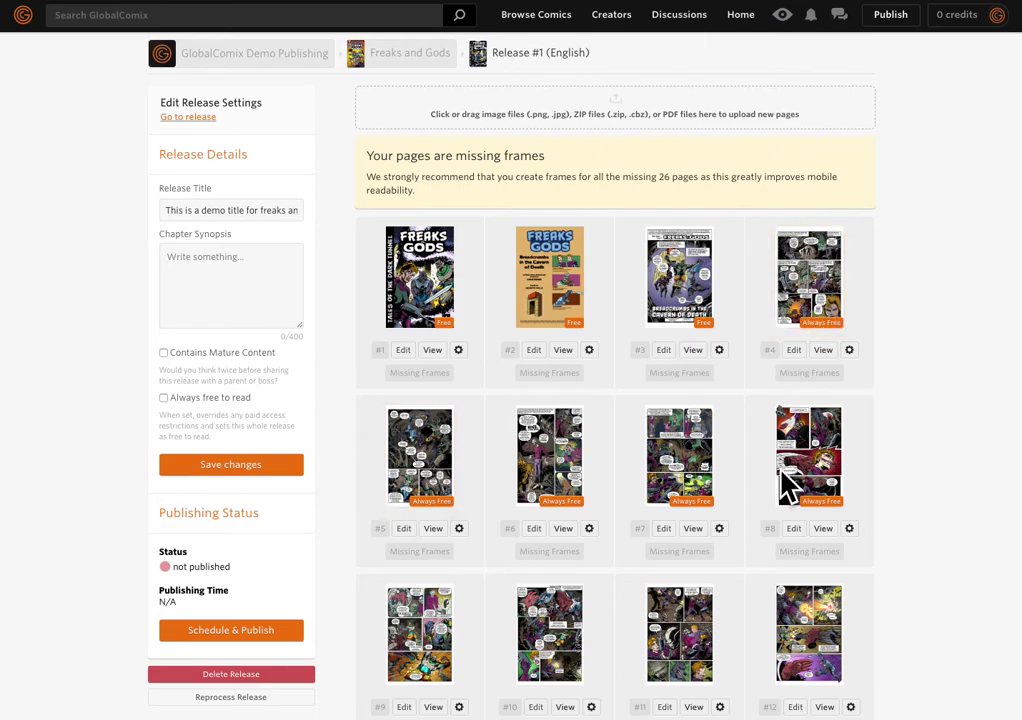
{"action": "scroll", "coordinate": [803, 447], "scroll_direction": "down", "scroll_amount": 3}
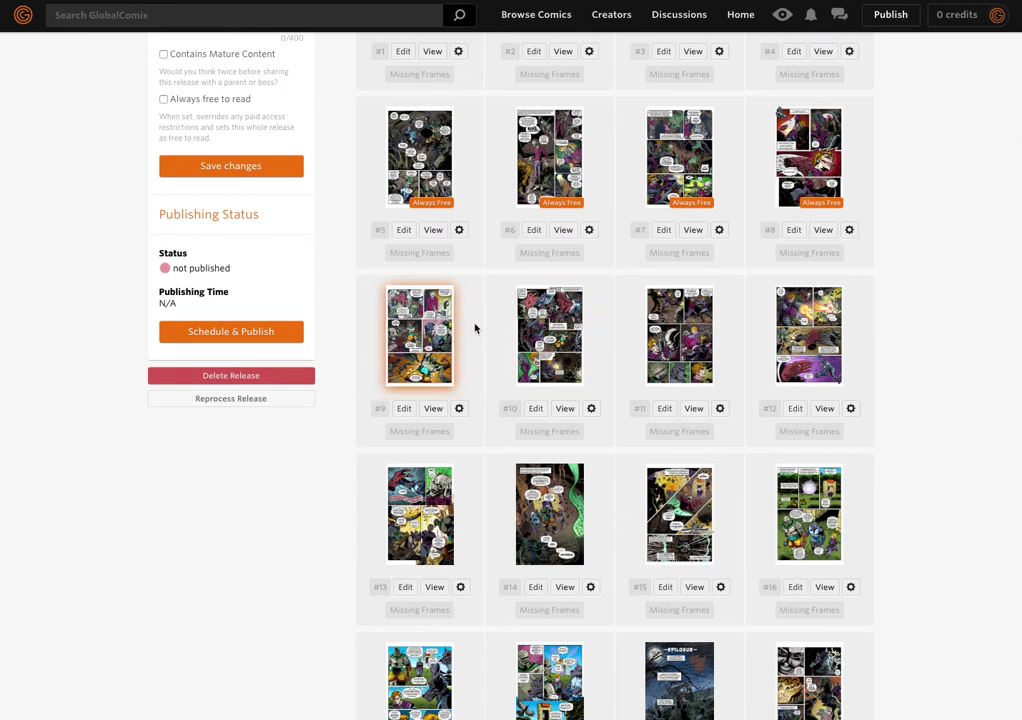
{"action": "scroll", "coordinate": [815, 340], "scroll_direction": "up", "scroll_amount": 3}
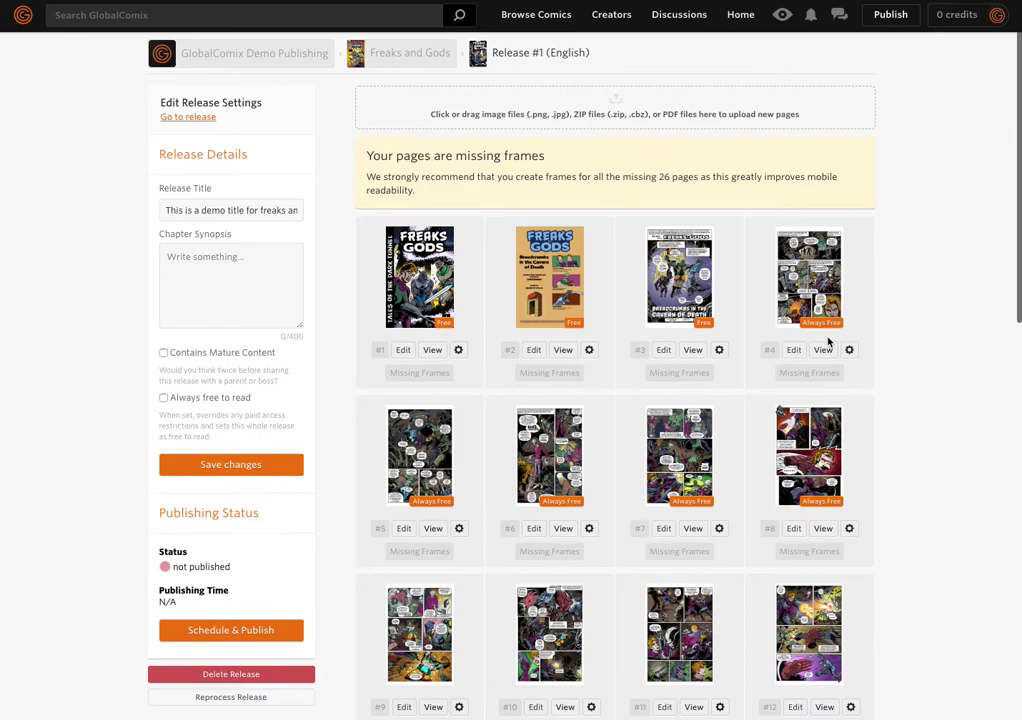
{"action": "scroll", "coordinate": [826, 338], "scroll_direction": "down", "scroll_amount": 1}
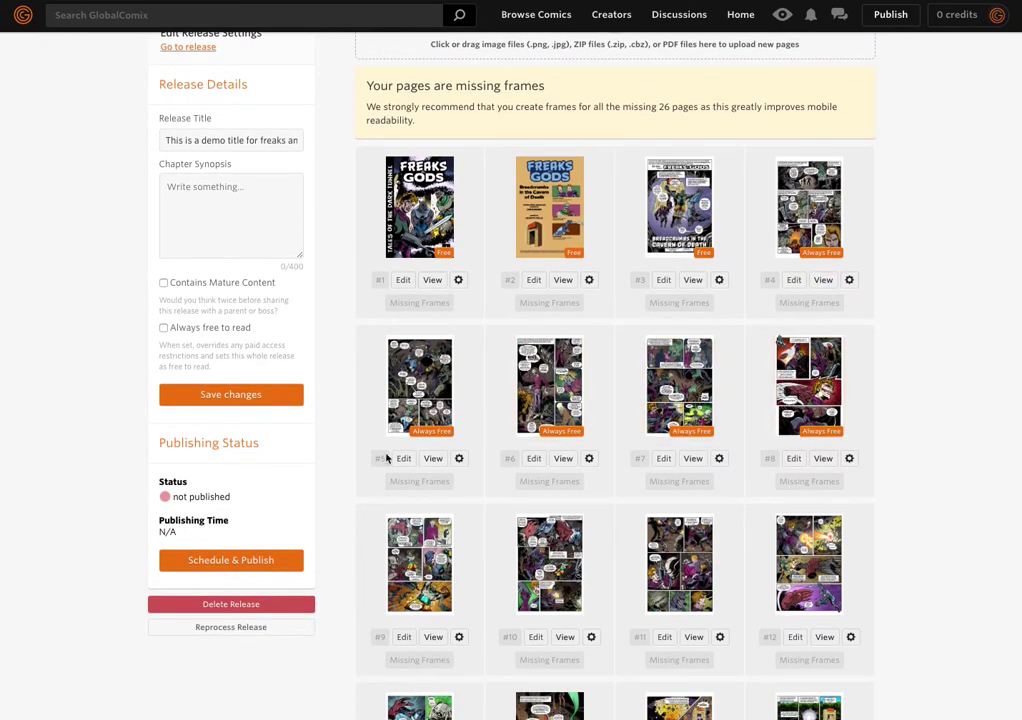
- Schedule Release #1 to publish on 03/06/2020 at 01:00 PM in the America/New_York time zone
{"action": "left_click", "coordinate": [241, 563]}
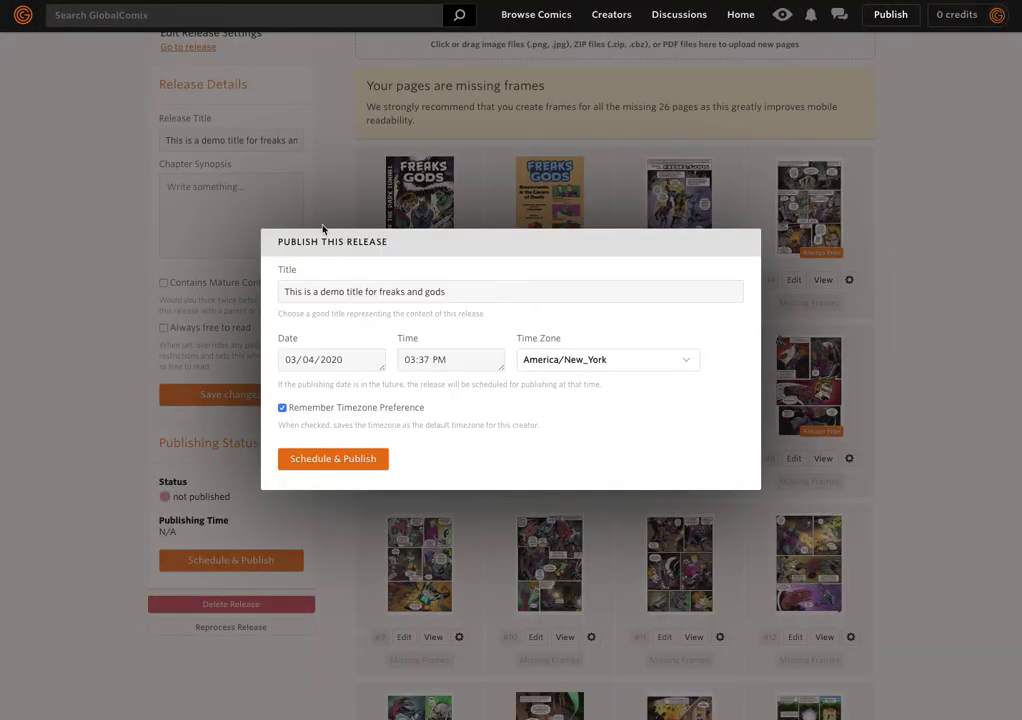
{"action": "left_click_drag", "start_coordinate": [277, 241], "coordinate": [463, 289]}
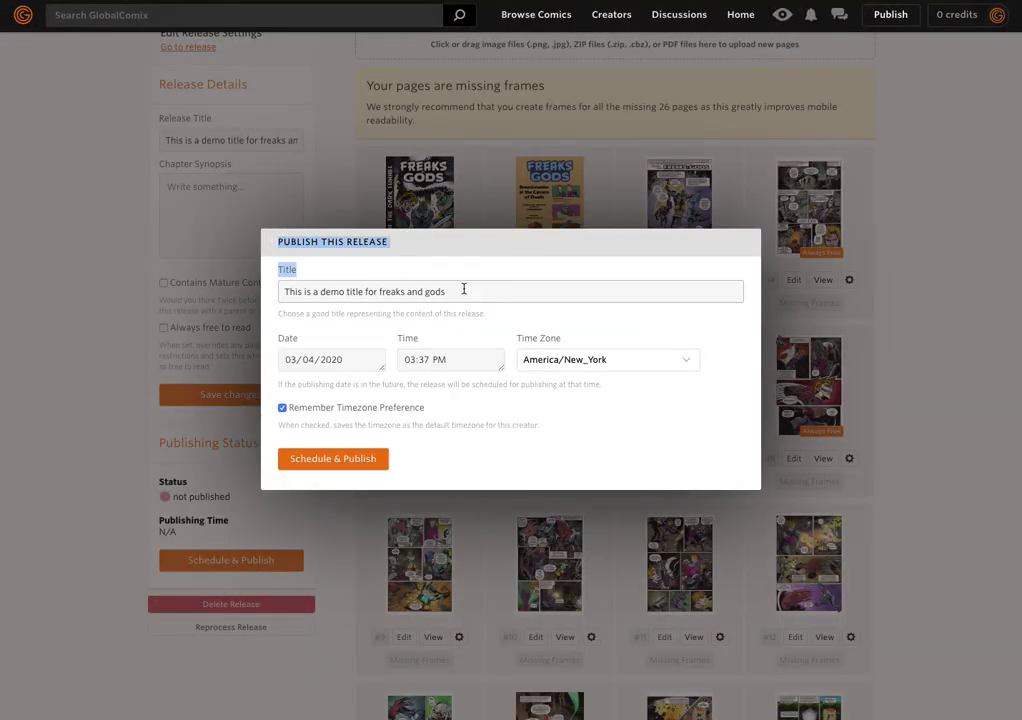
{"action": "triple_click", "coordinate": [465, 289]}
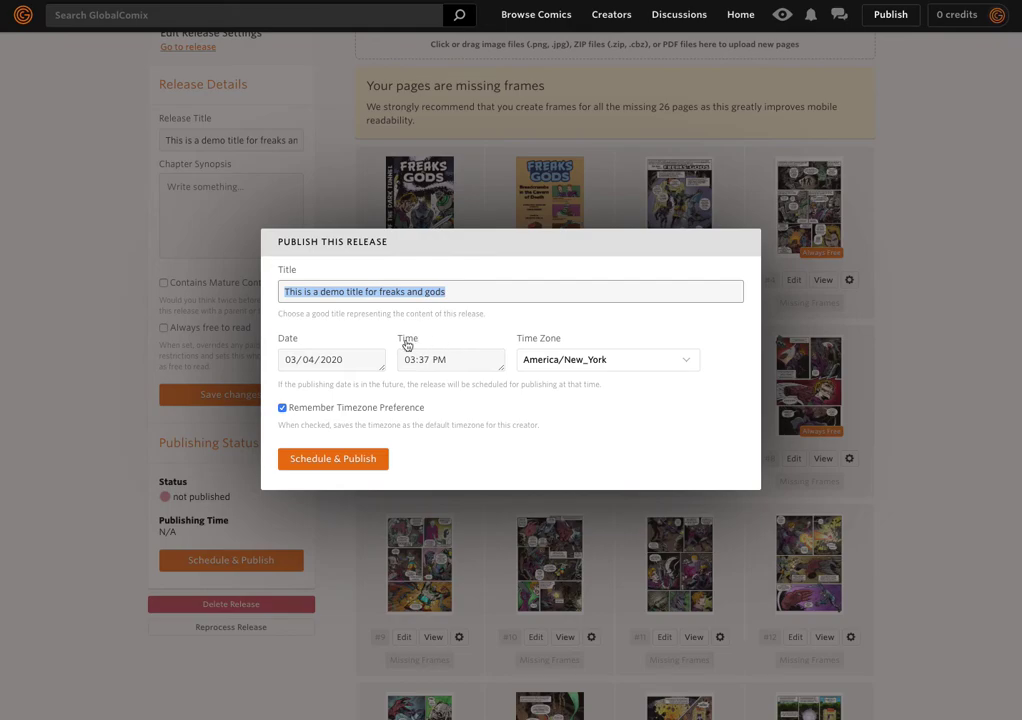
{"action": "left_click", "coordinate": [309, 359]}
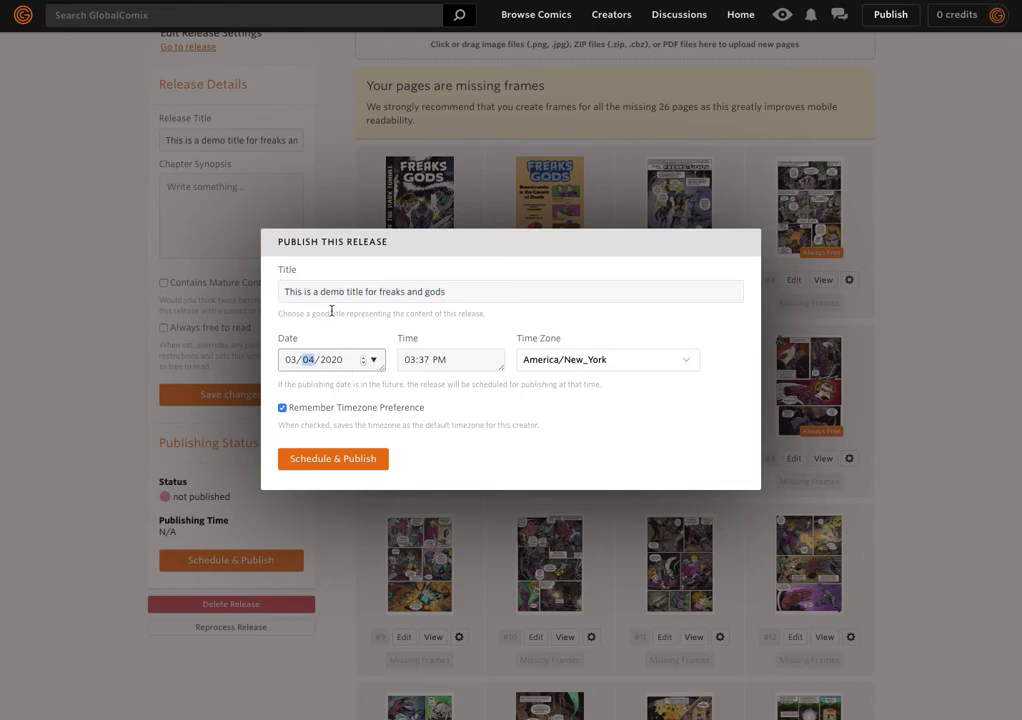
{"action": "type", "text": "06"}
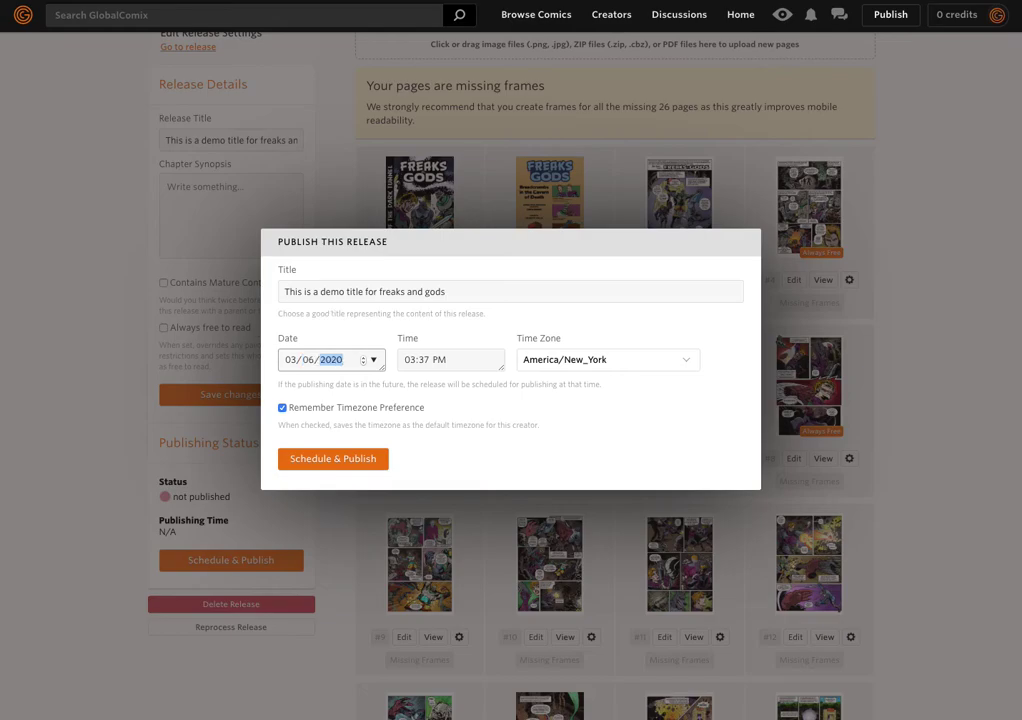
{"action": "left_click", "coordinate": [412, 359]}
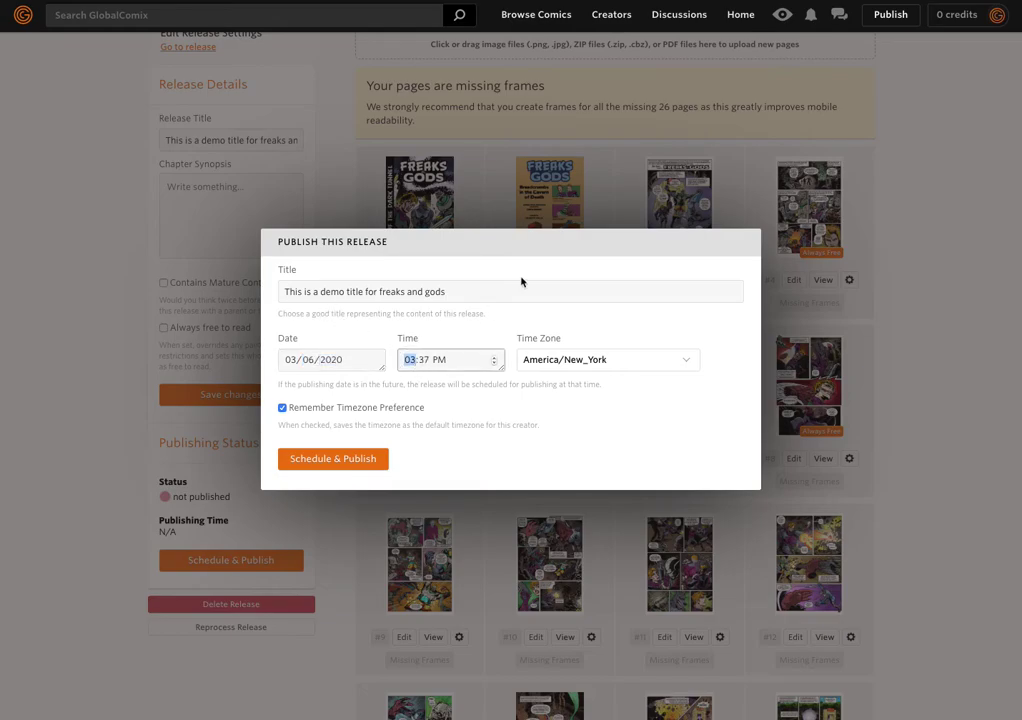
{"action": "type", "text": "0100"}
{"action": "left_click", "coordinate": [595, 359]}
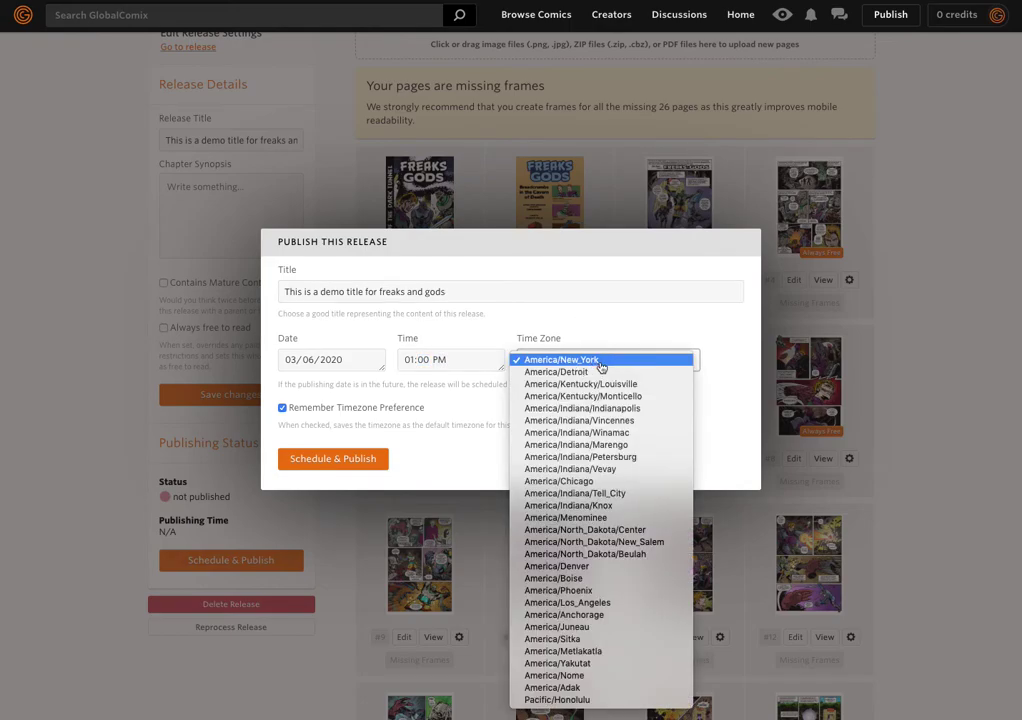
{"action": "left_click", "coordinate": [608, 361]}
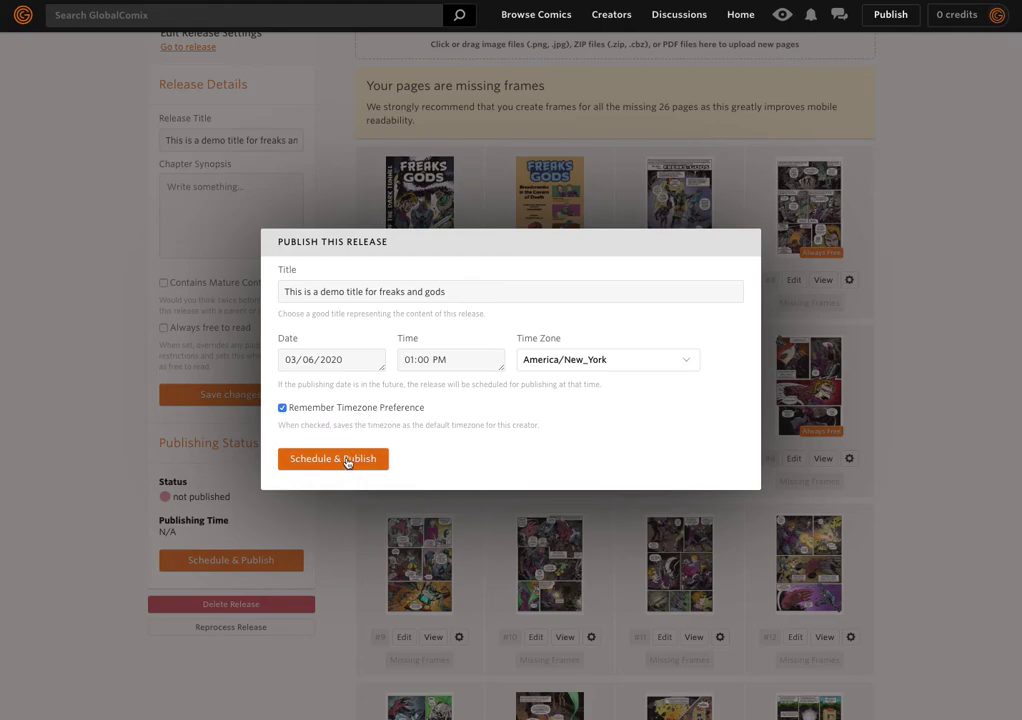
{"action": "left_click", "coordinate": [347, 466]}
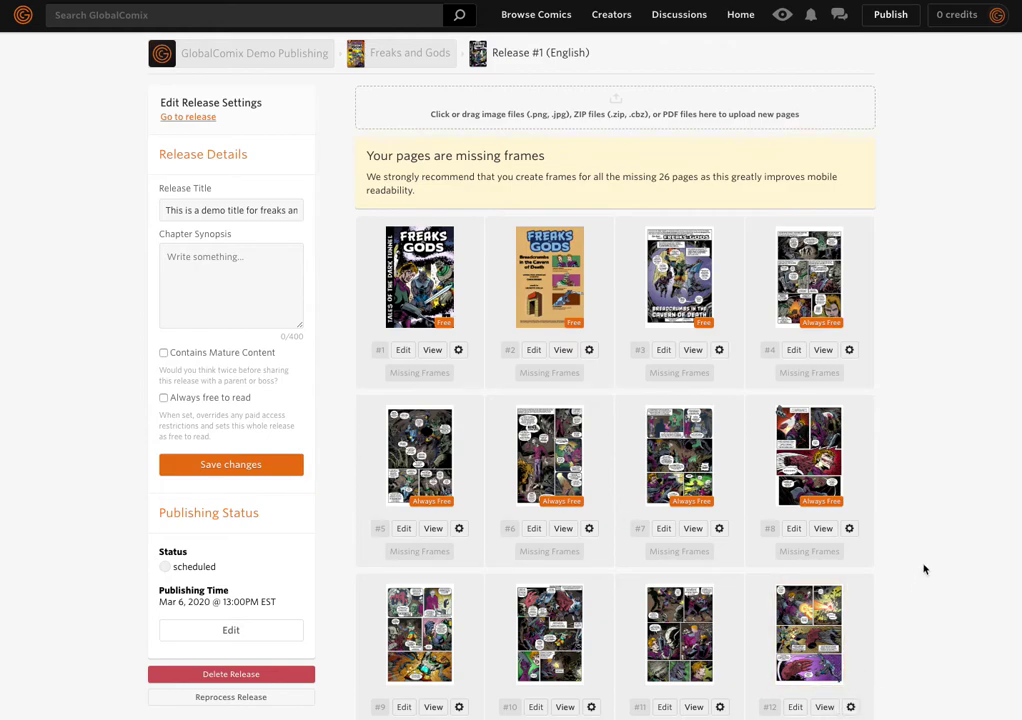
{"action": "scroll", "coordinate": [928, 414], "scroll_direction": "down", "scroll_amount": 3}
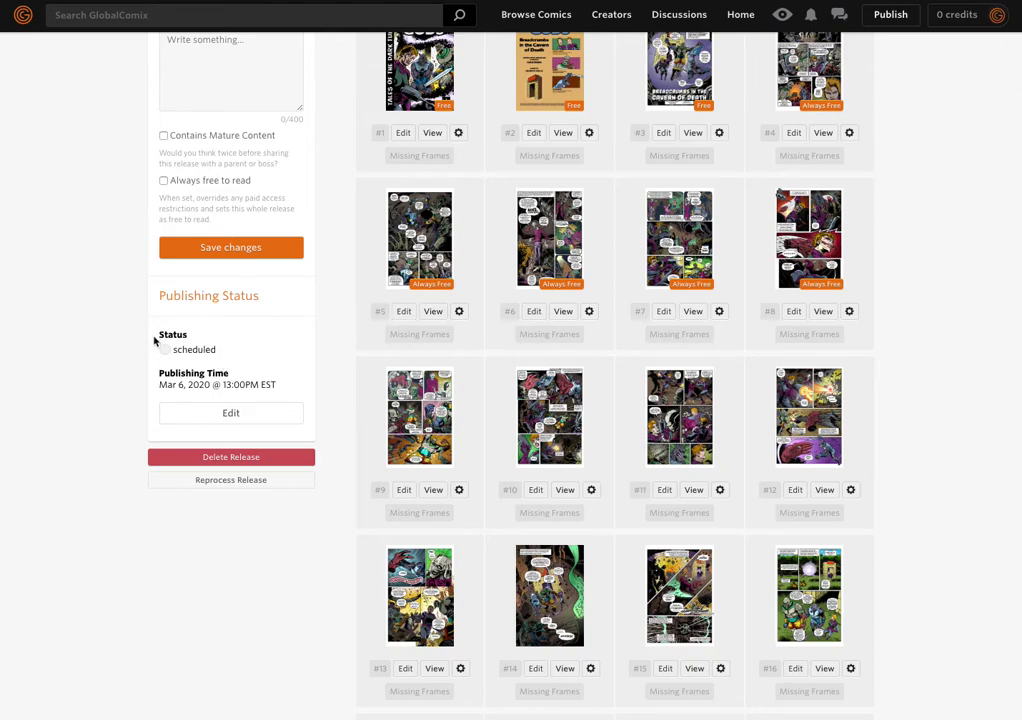
{"action": "left_click_drag", "start_coordinate": [161, 334], "coordinate": [226, 349]}
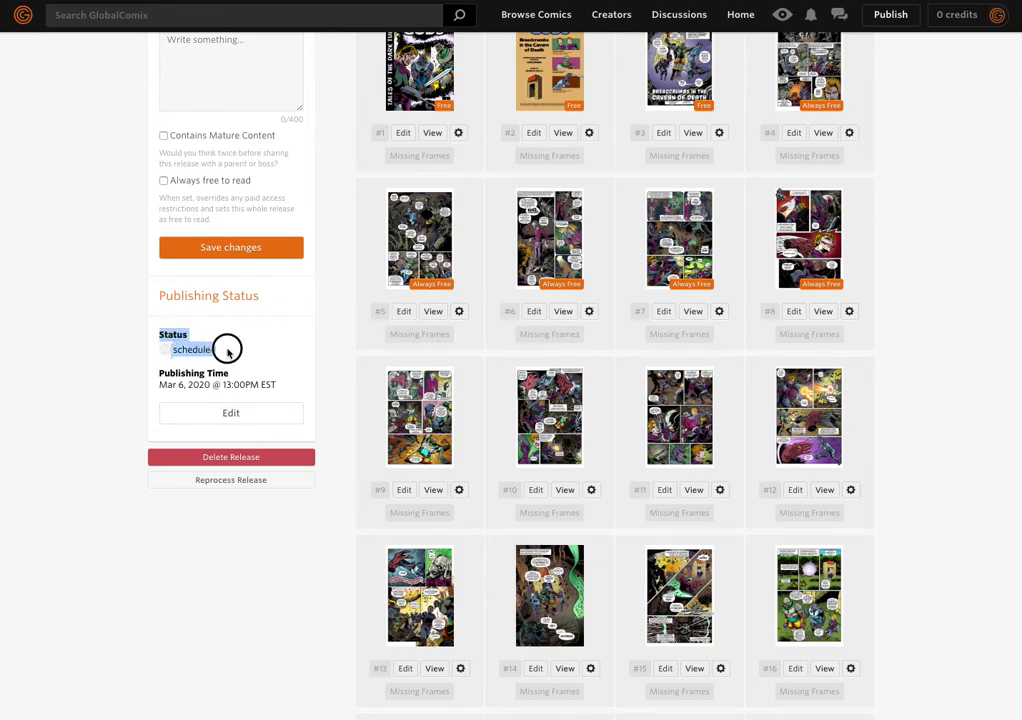
{"action": "left_click", "coordinate": [184, 344]}
{"action": "left_click_drag", "start_coordinate": [161, 350], "coordinate": [229, 353]}
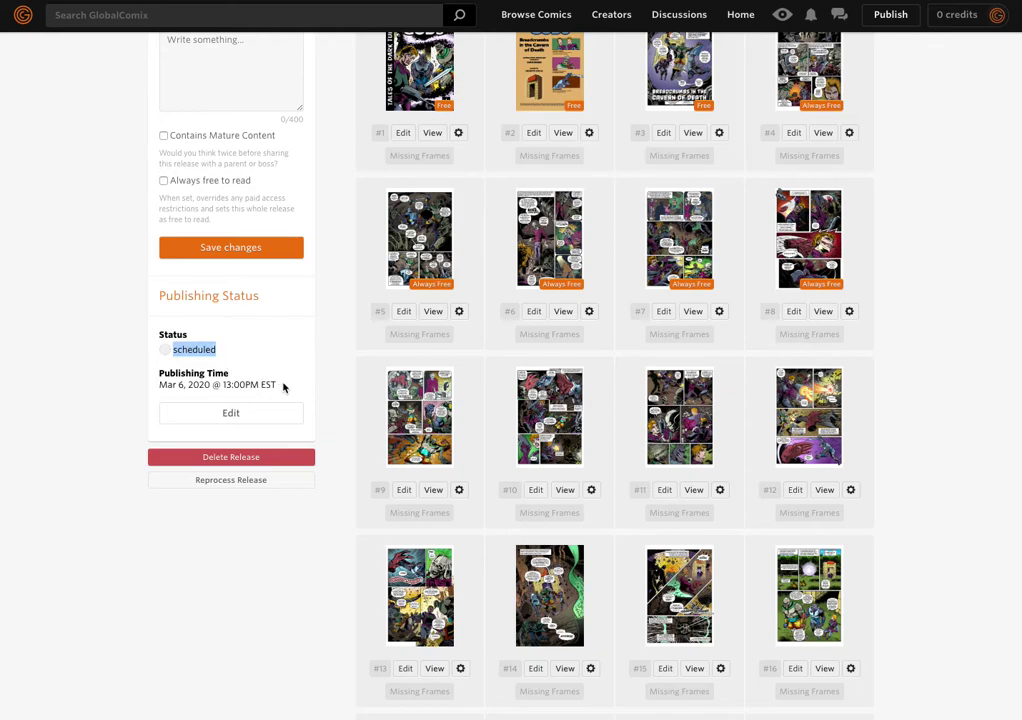
{"action": "left_click_drag", "start_coordinate": [161, 379], "coordinate": [210, 384]}
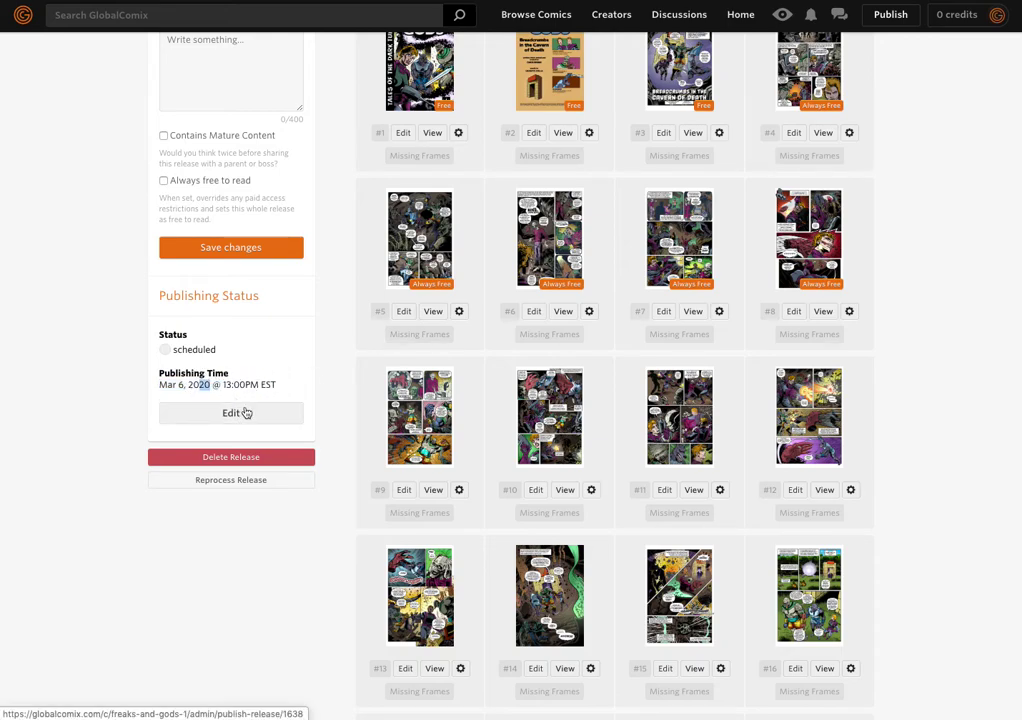
- Change Release #1's publishing date to March 4, 2020 at 1:00 PM and publish it live
{"action": "left_click", "coordinate": [244, 413]}
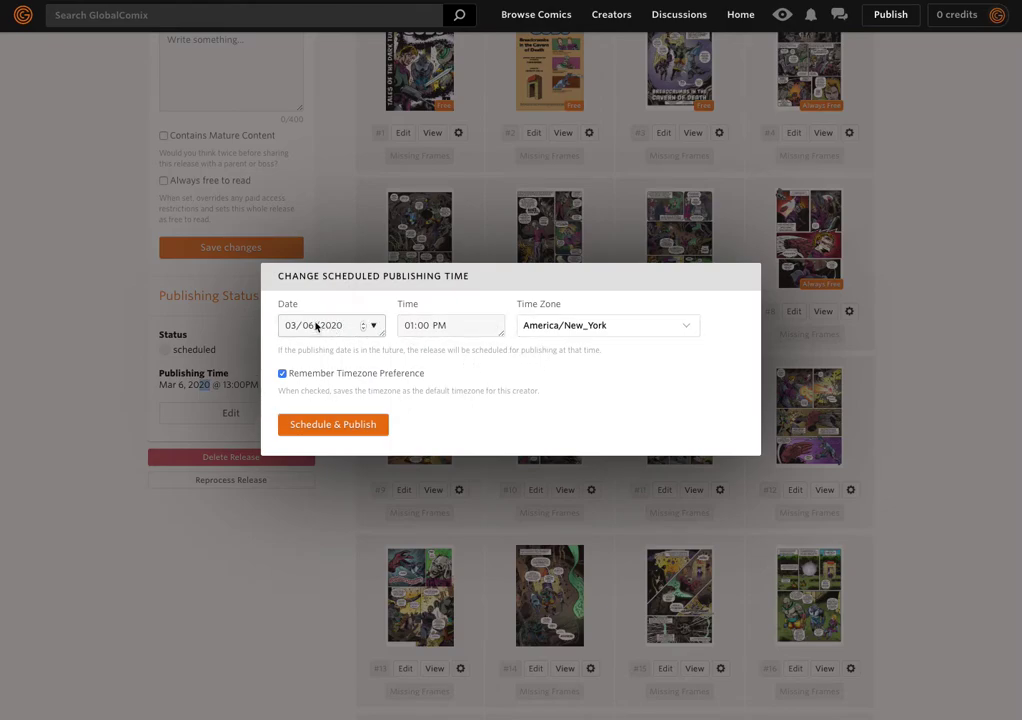
{"action": "left_click", "coordinate": [373, 327]}
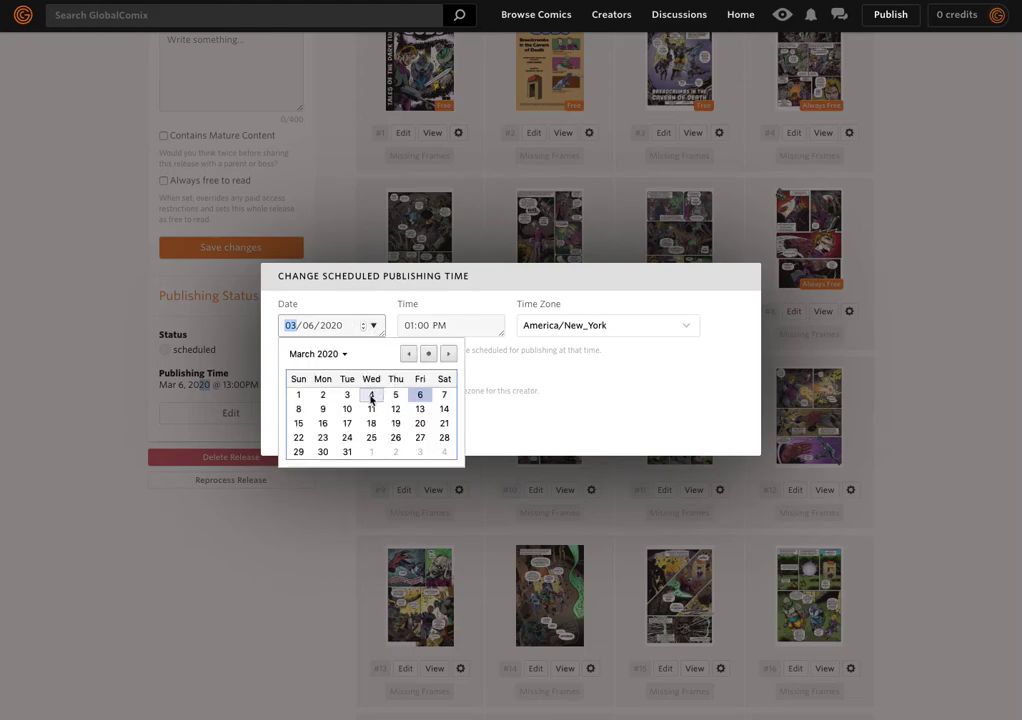
{"action": "left_click", "coordinate": [372, 395]}
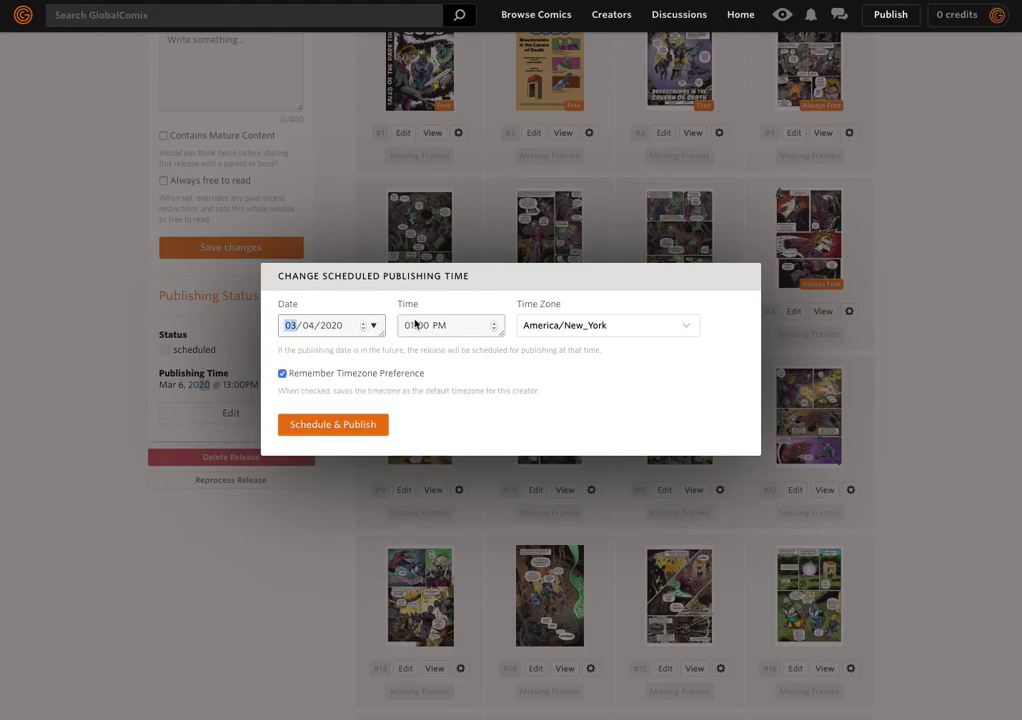
{"action": "left_click", "coordinate": [408, 326]}
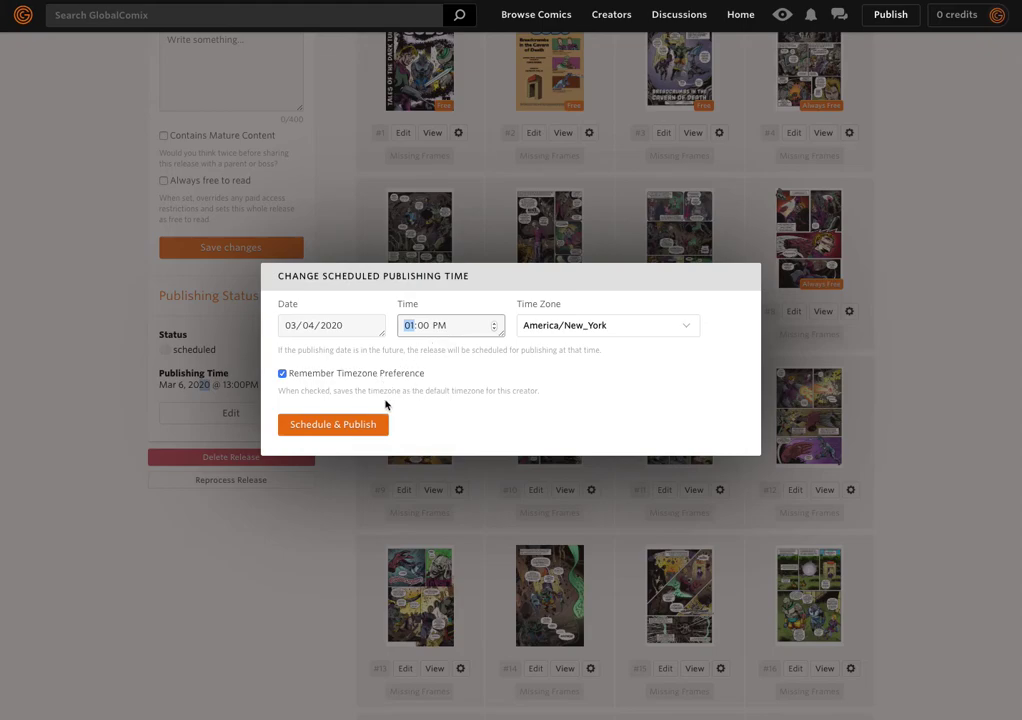
{"action": "left_click", "coordinate": [342, 428]}
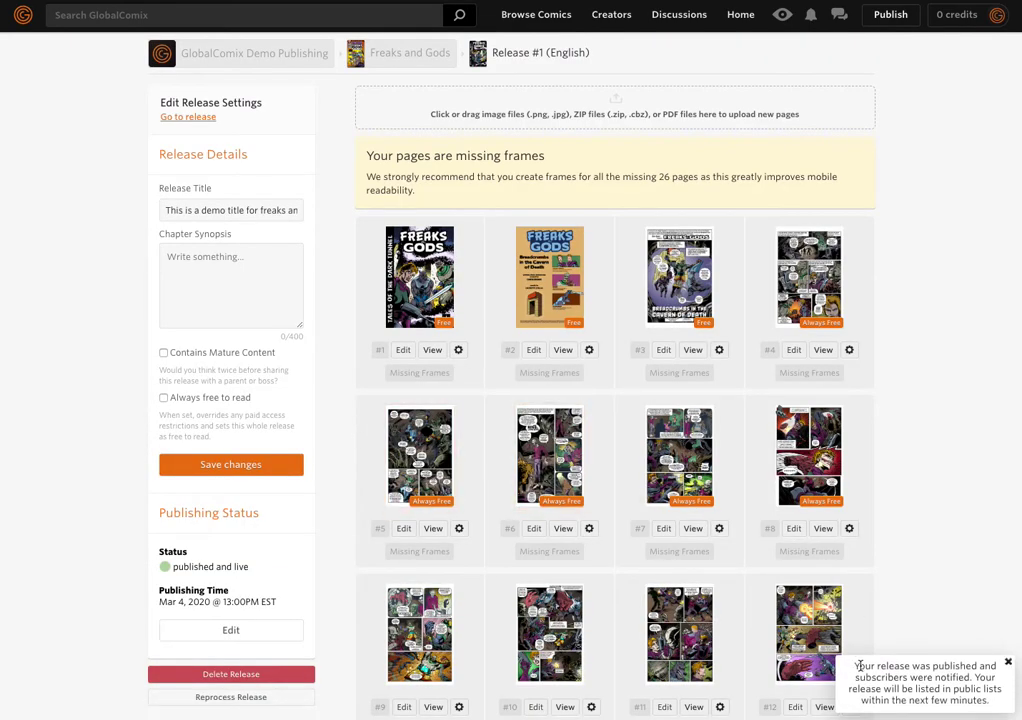
- Dismiss the published notice, check the live status and publishing time, then return to Freaks and Gods
{"action": "left_click", "coordinate": [940, 671]}
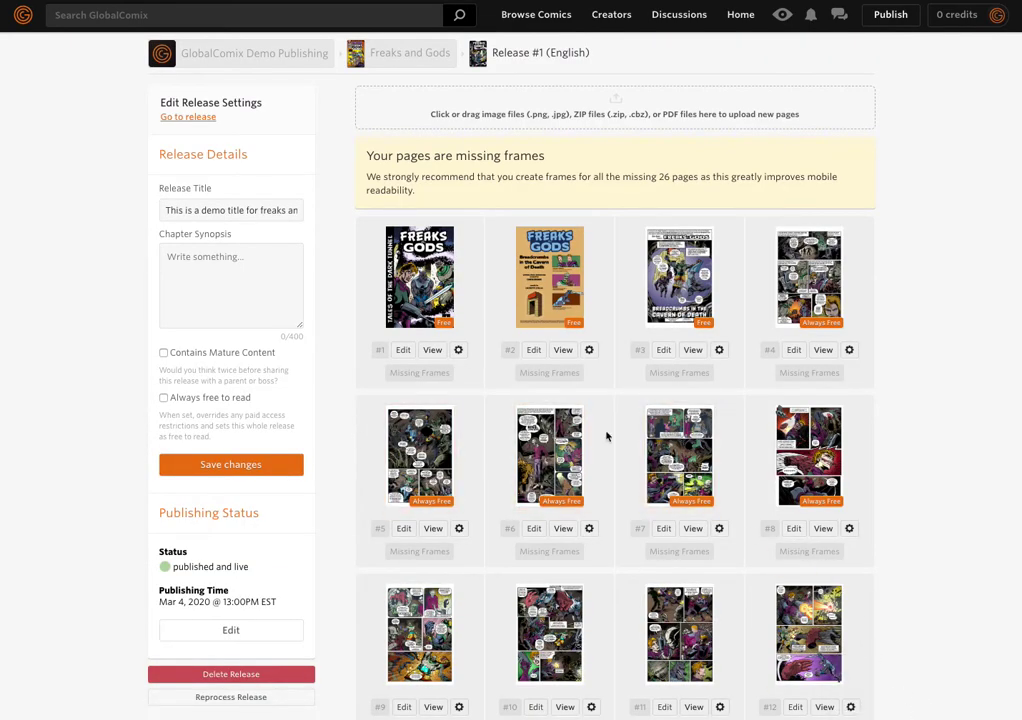
{"action": "left_click_drag", "start_coordinate": [157, 555], "coordinate": [251, 568]}
{"action": "left_click", "coordinate": [206, 562]}
{"action": "left_click_drag", "start_coordinate": [163, 587], "coordinate": [276, 602]}
{"action": "left_click", "coordinate": [240, 601]}
{"action": "left_click", "coordinate": [393, 56]}
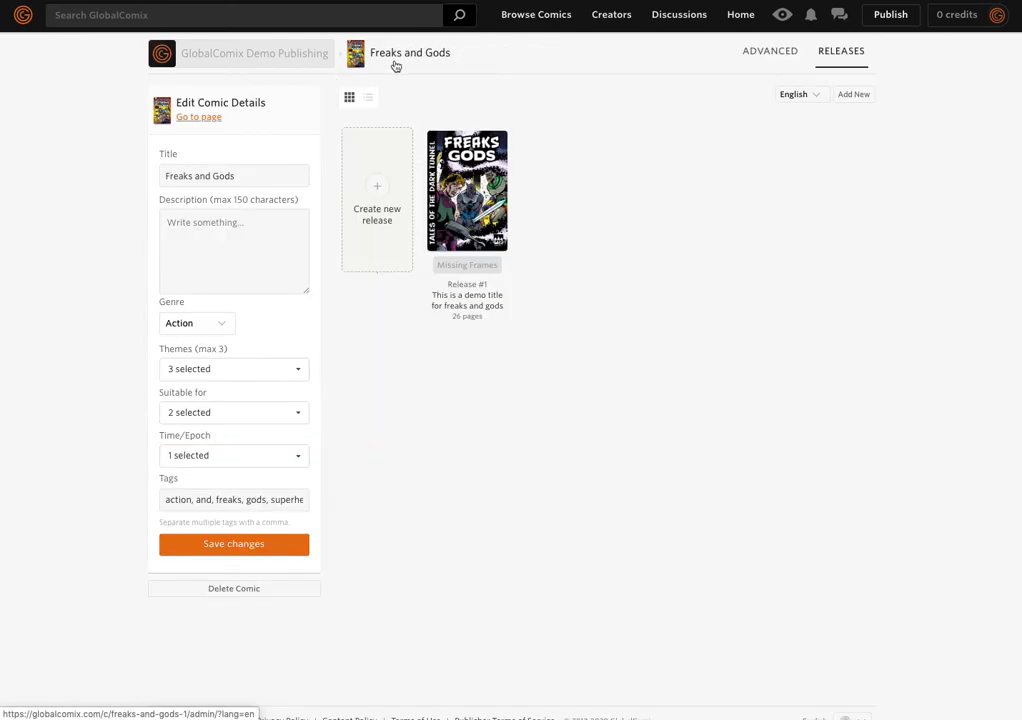
- Go to the public page of the Freaks and Gods comic
{"action": "left_click", "coordinate": [200, 117]}
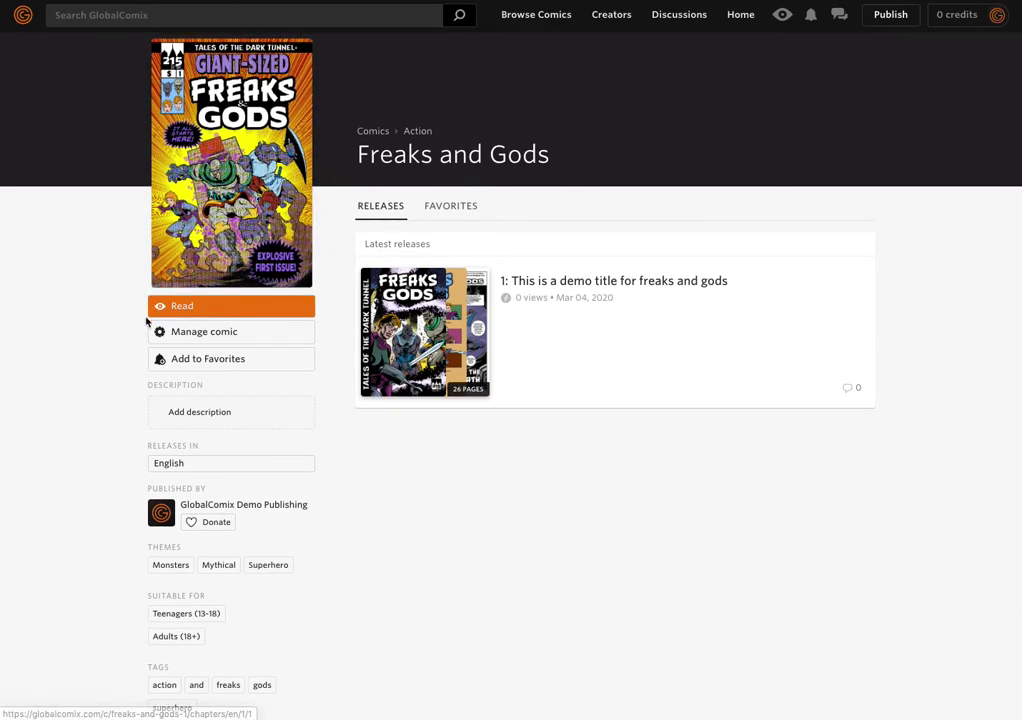
- Upload the Freaks and Gods banner PNG as the comic page's header image
{"action": "left_click", "coordinate": [966, 62]}
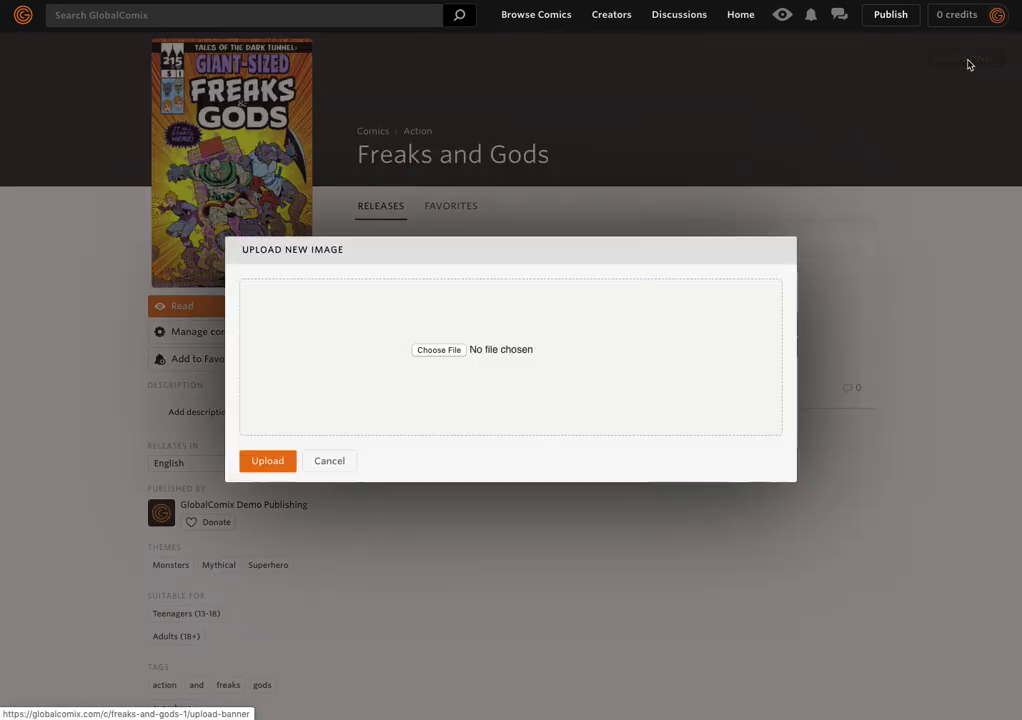
{"action": "left_click", "coordinate": [447, 352]}
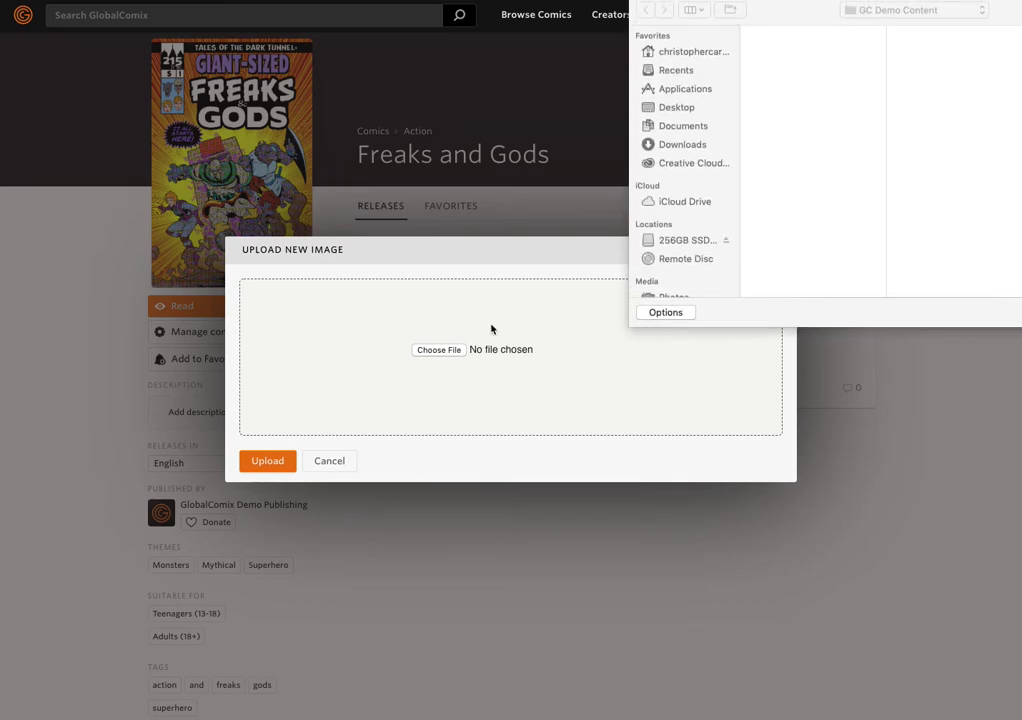
{"action": "left_click", "coordinate": [836, 50]}
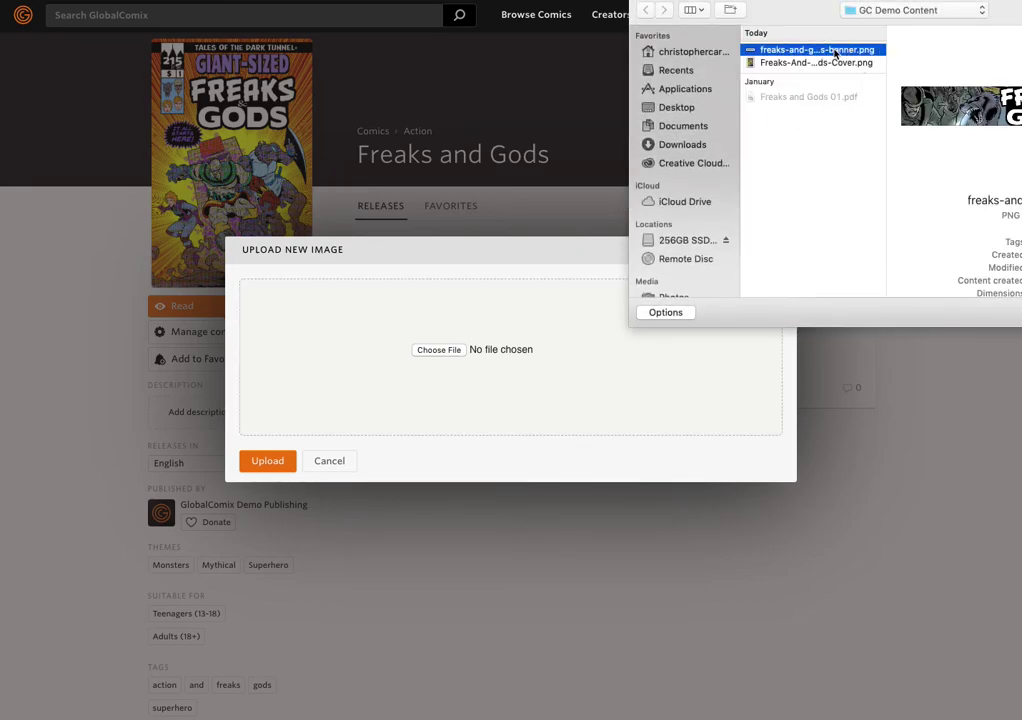
{"action": "double_click", "coordinate": [836, 50]}
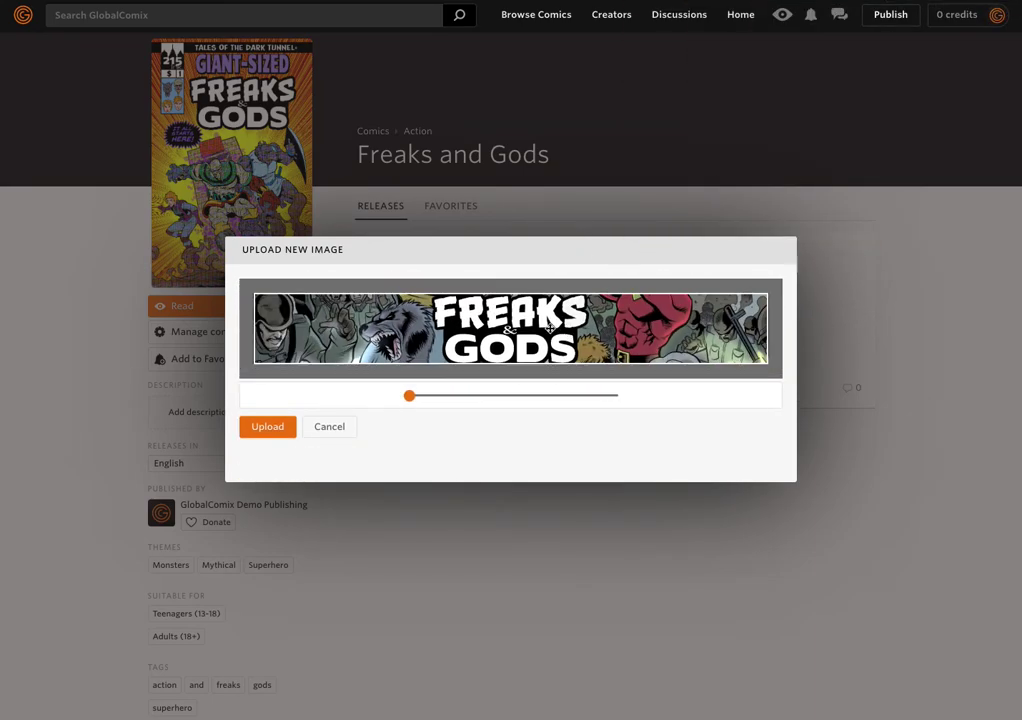
{"action": "left_click", "coordinate": [256, 430]}
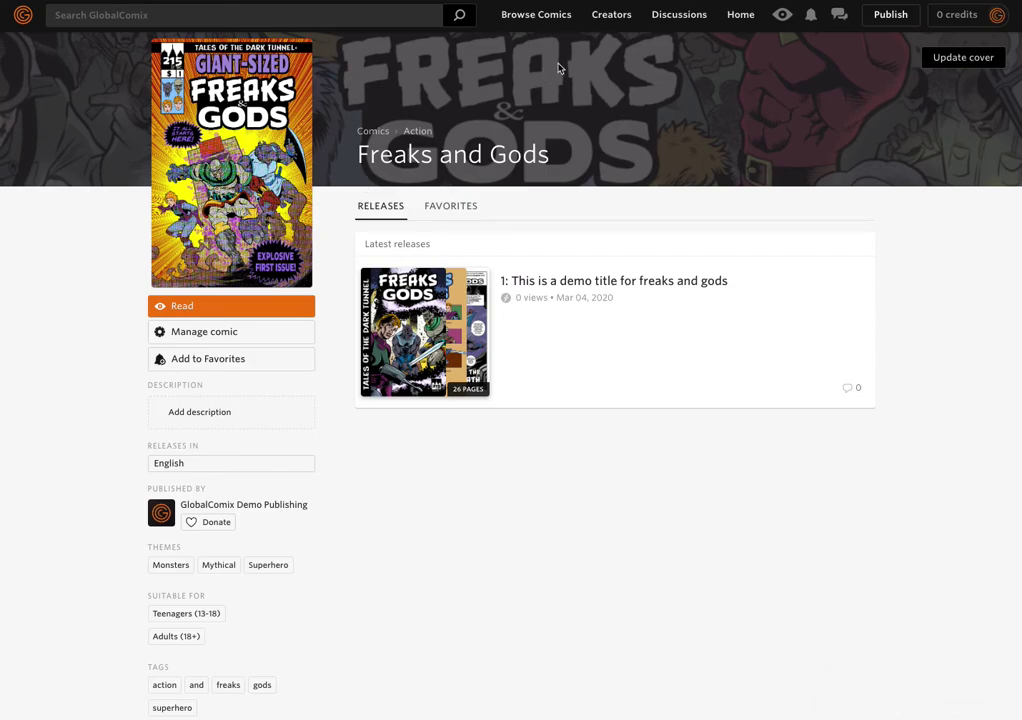
- Visit the GlobalComix Demo Publishing page, then open a new Chrome incognito window
{"action": "left_click", "coordinate": [272, 506]}
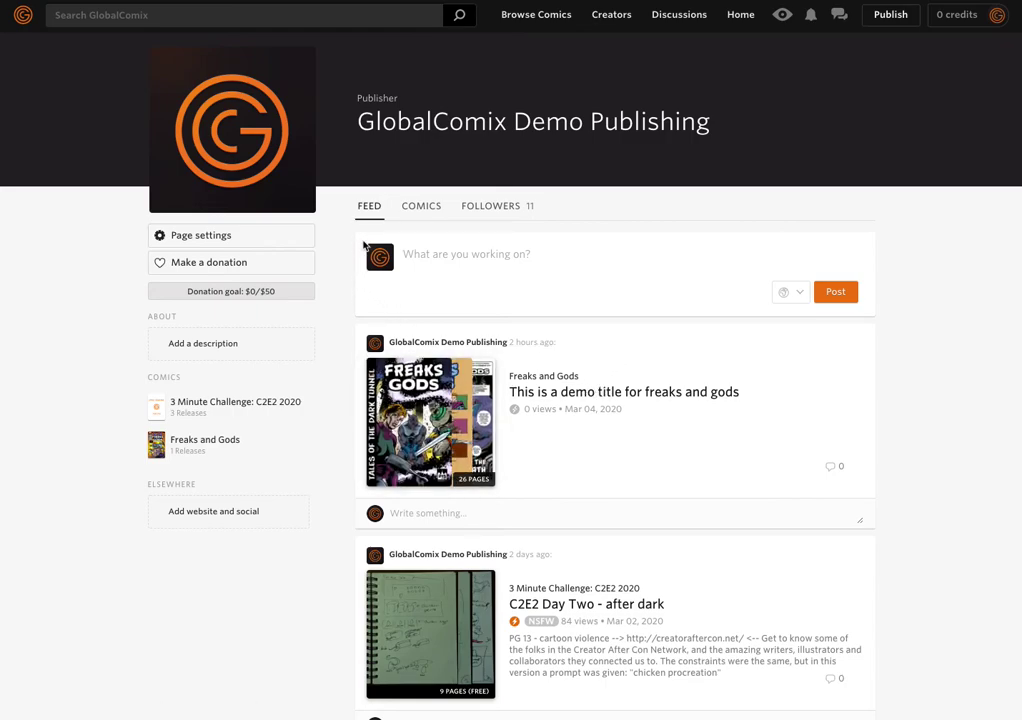
{"action": "key", "text": "super+shift+n"}
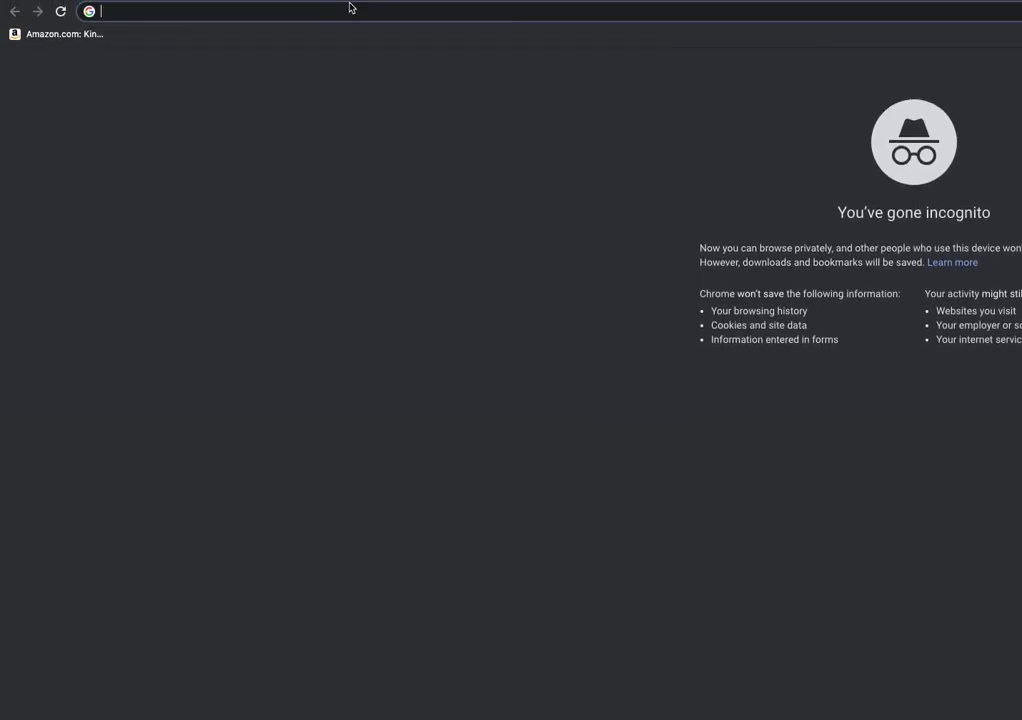
- Load globalcomix.com in incognito and search 'global' to reach GlobalComix Demo Publishing
{"action": "type", "text": "glob"}
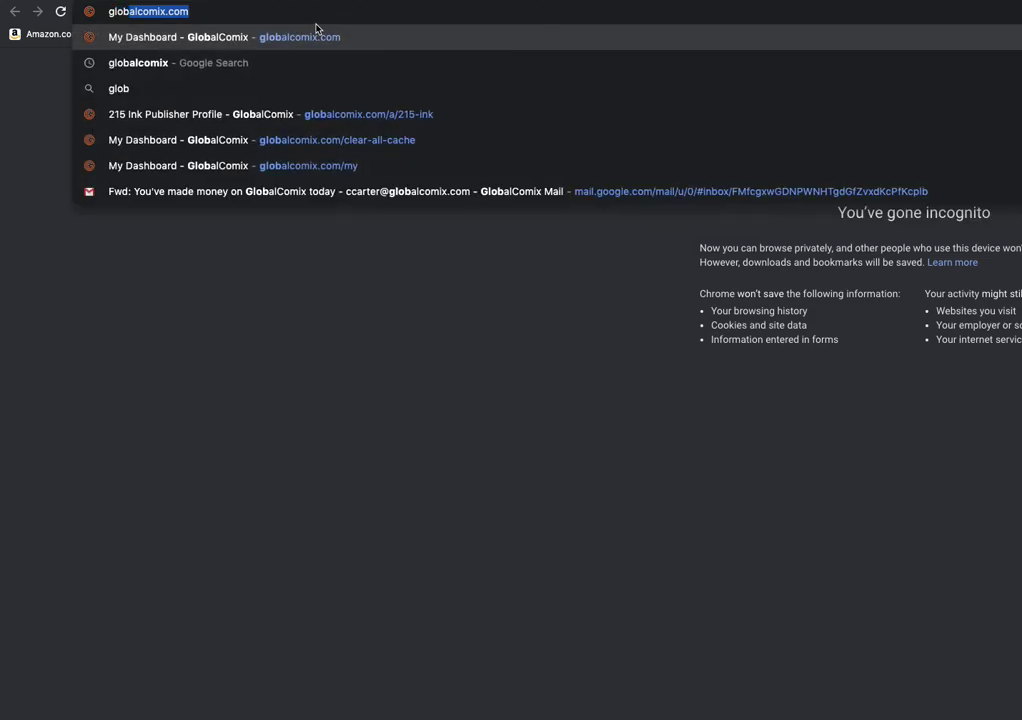
{"action": "key", "text": "Return"}
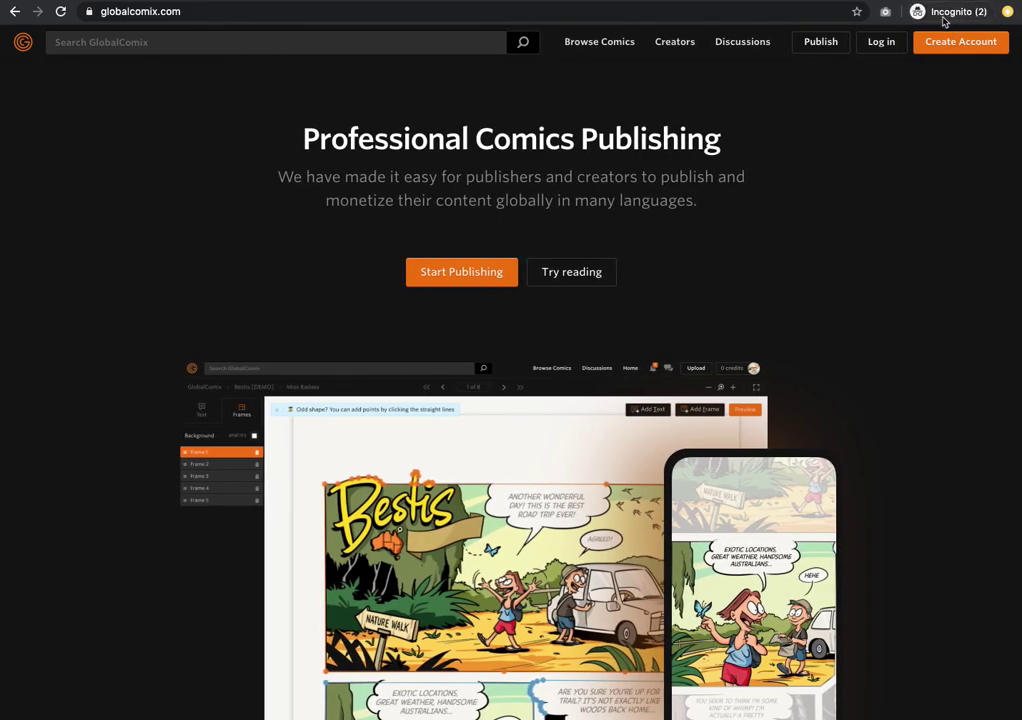
{"action": "left_click", "coordinate": [362, 41]}
{"action": "type", "text": "g"}
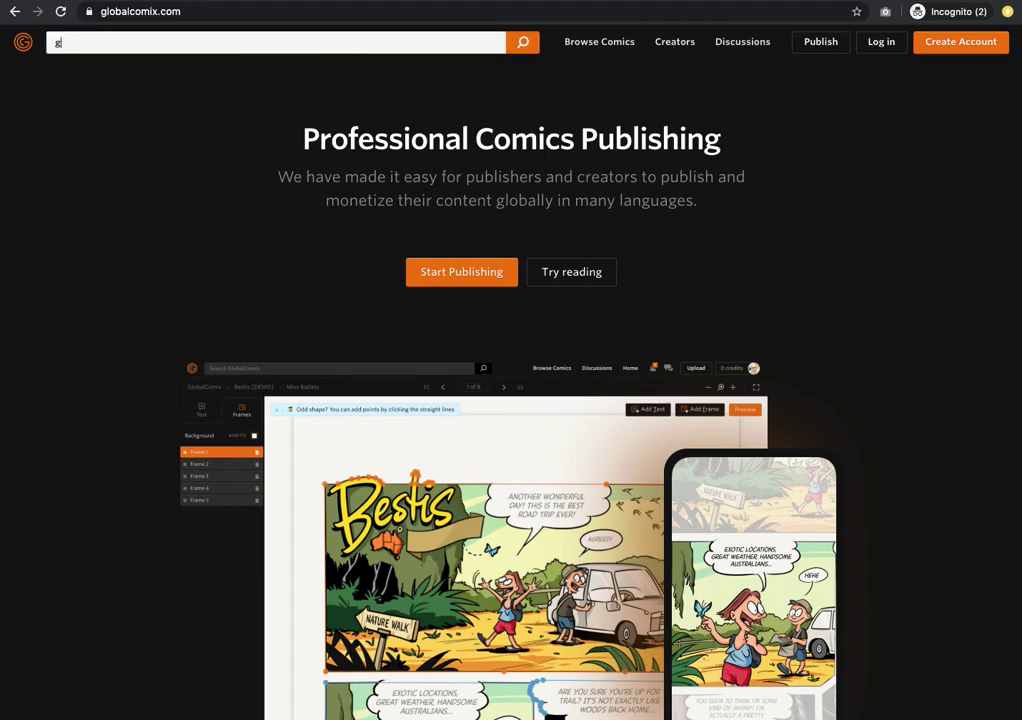
{"action": "type", "text": "lobal"}
{"action": "key", "text": "Down"}
{"action": "key", "text": "Return"}
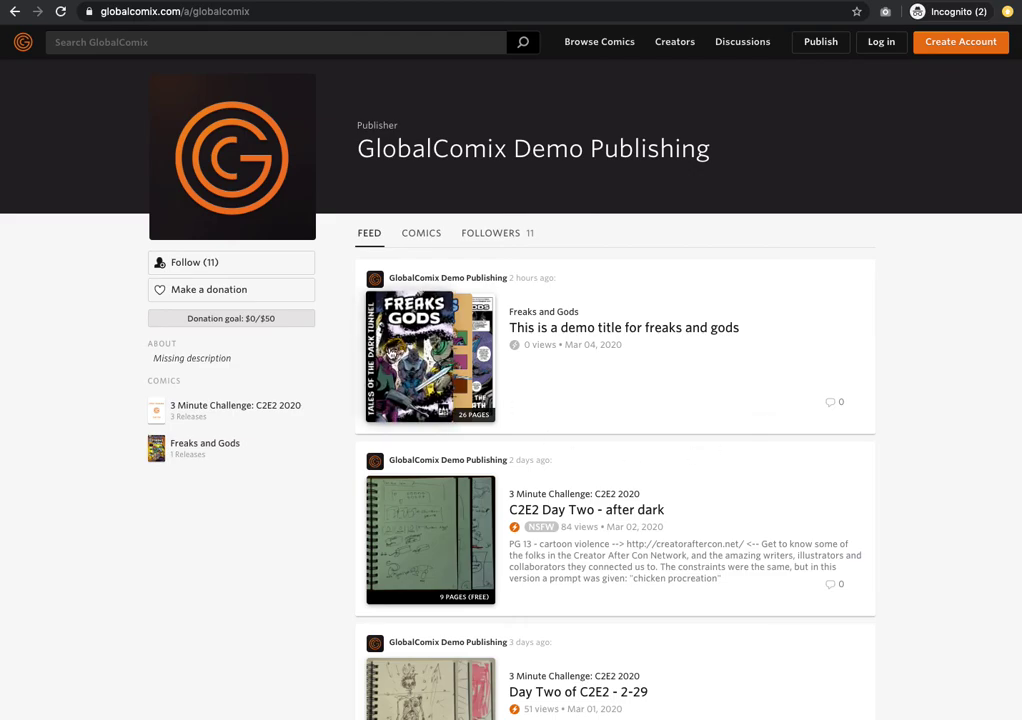
- Open Freaks and Gods in the reader, dismiss the interactive comics tip, and scroll the first pages
{"action": "left_click", "coordinate": [401, 328]}
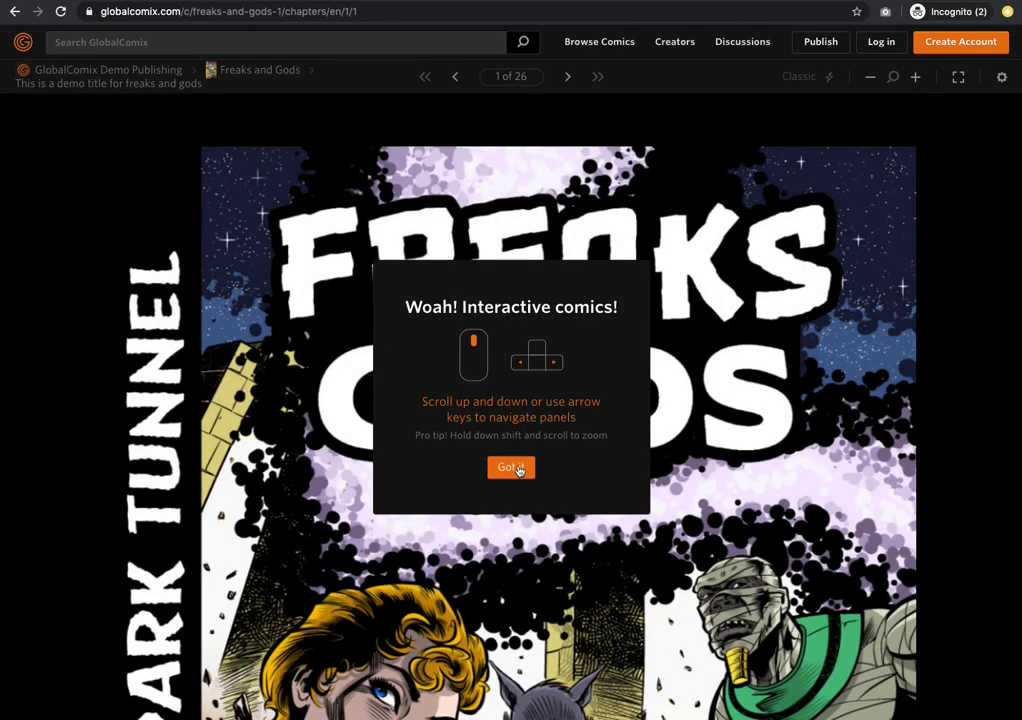
{"action": "left_click", "coordinate": [513, 468]}
{"action": "scroll", "coordinate": [531, 388], "scroll_direction": "down", "scroll_amount": 5}
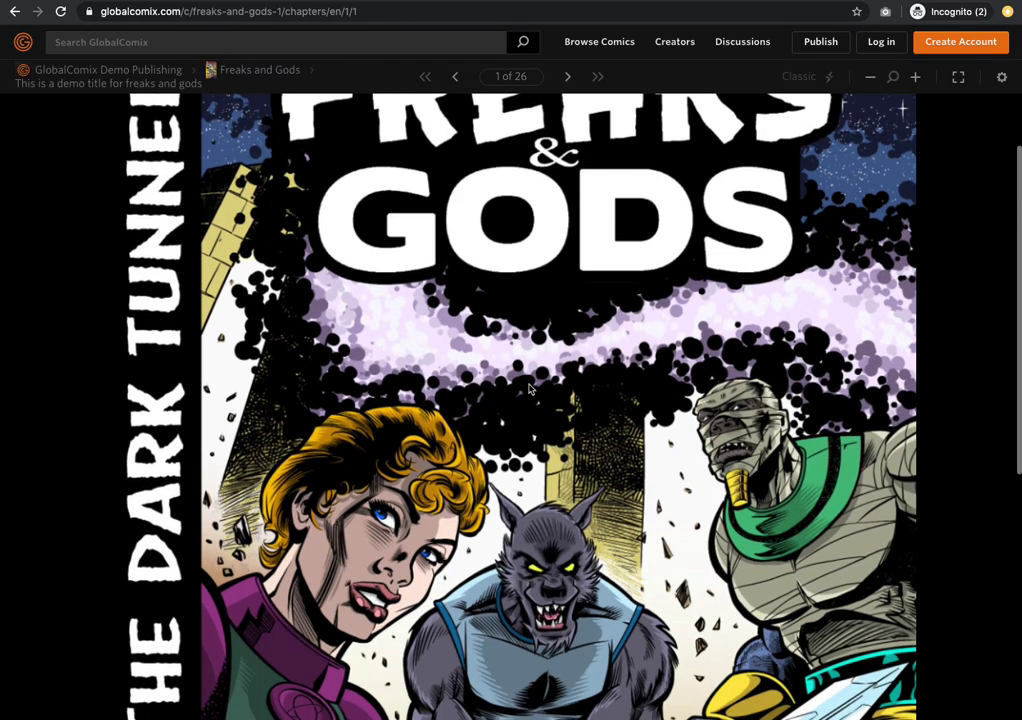
{"action": "scroll", "coordinate": [531, 388], "scroll_direction": "down", "scroll_amount": 3}
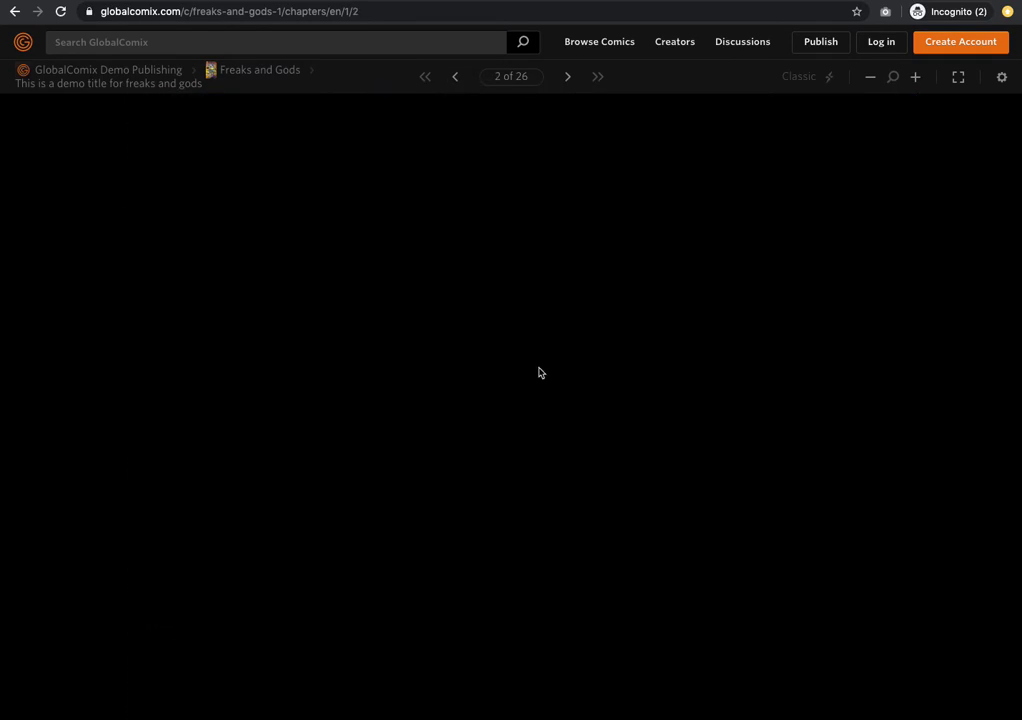
{"action": "scroll", "coordinate": [540, 360], "scroll_direction": "down", "scroll_amount": 6}
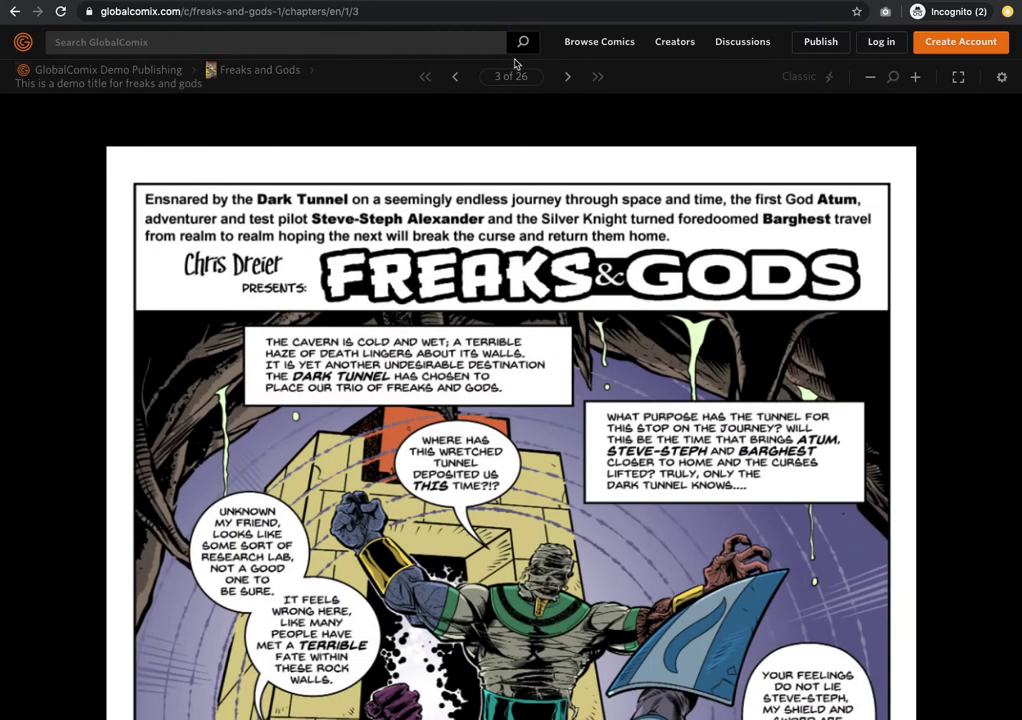
- Jump to Page 8 from All Pages and scroll on to the page 9 credits paywall
{"action": "left_click", "coordinate": [511, 76]}
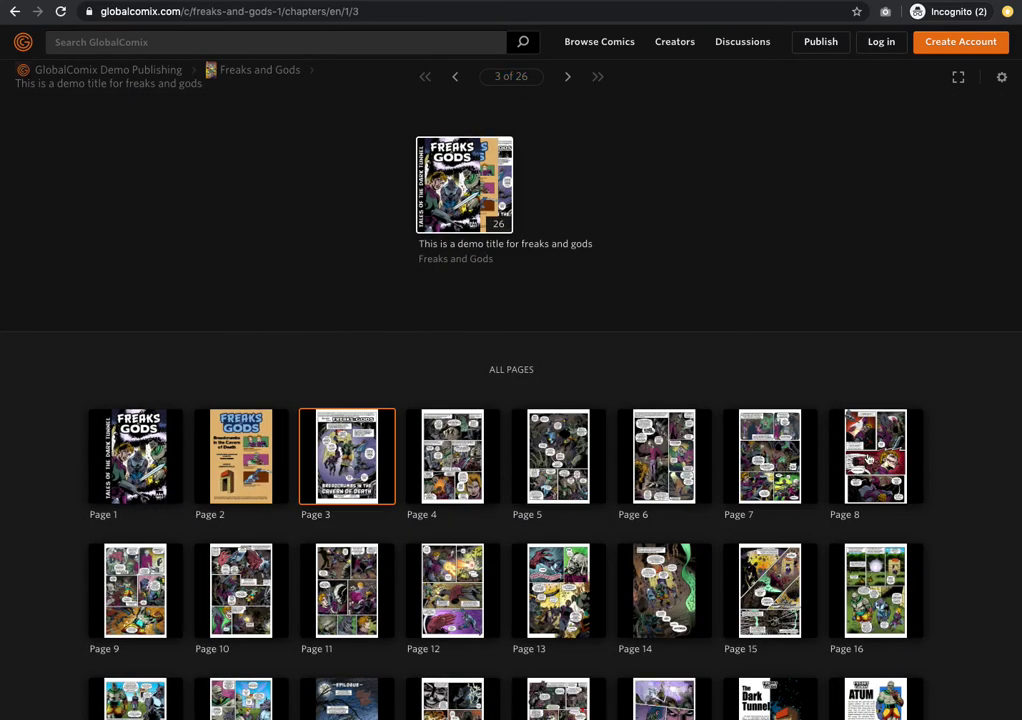
{"action": "left_click", "coordinate": [878, 453]}
{"action": "scroll", "coordinate": [660, 345], "scroll_direction": "down", "scroll_amount": 5}
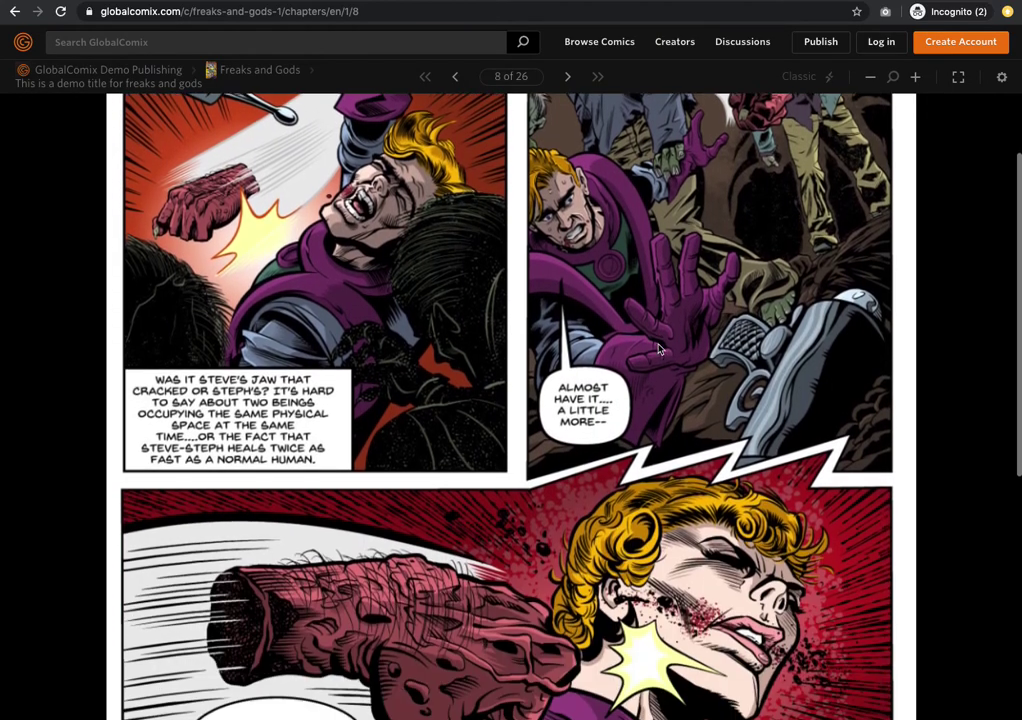
{"action": "scroll", "coordinate": [661, 345], "scroll_direction": "down", "scroll_amount": 4}
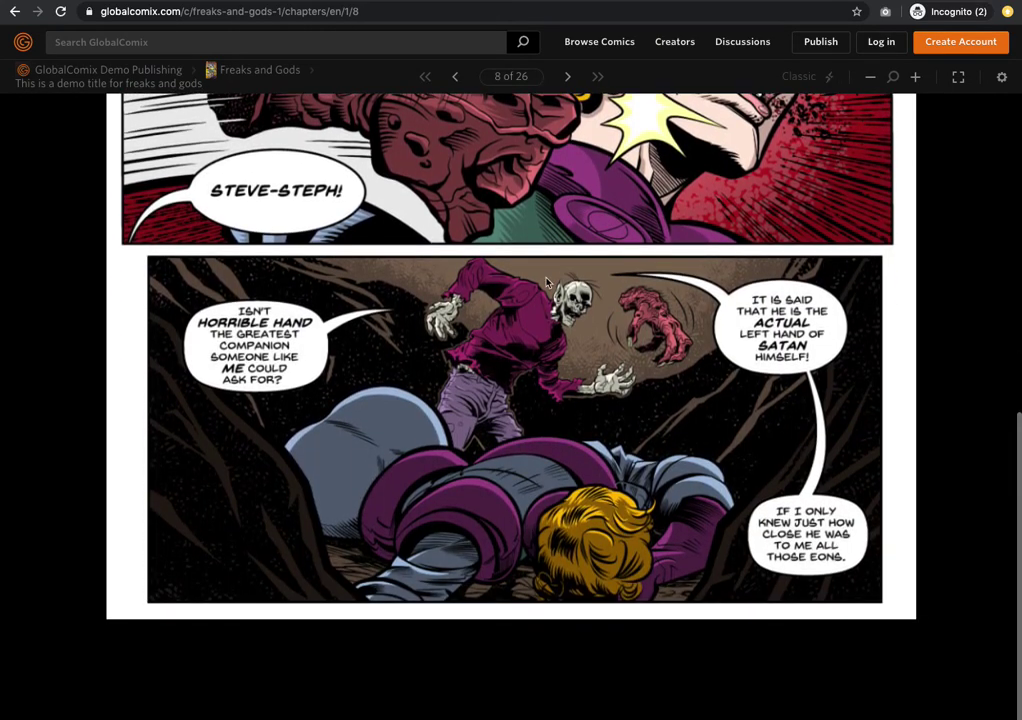
{"action": "scroll", "coordinate": [537, 283], "scroll_direction": "down", "scroll_amount": 2}
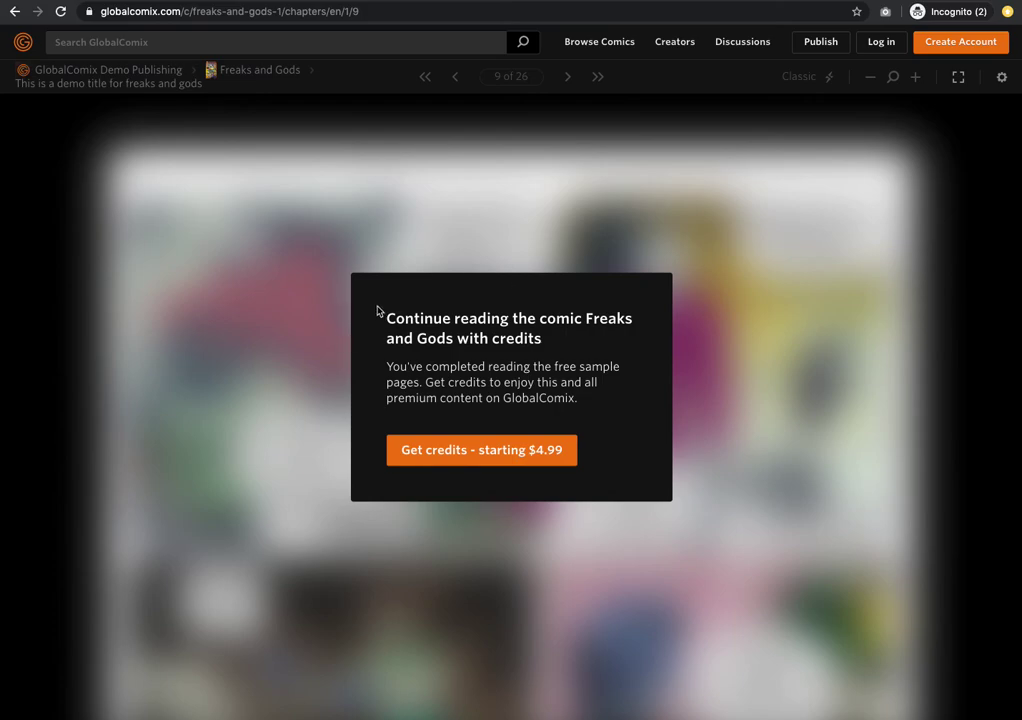